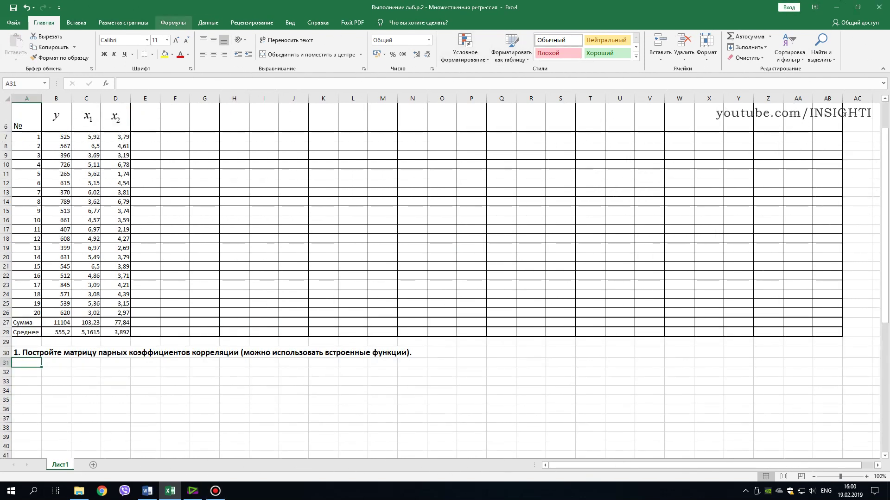
- Run the Correlation analysis on $B$7:$D$26 with output placed at C32
click(208, 22)
click(844, 36)
click(519, 170)
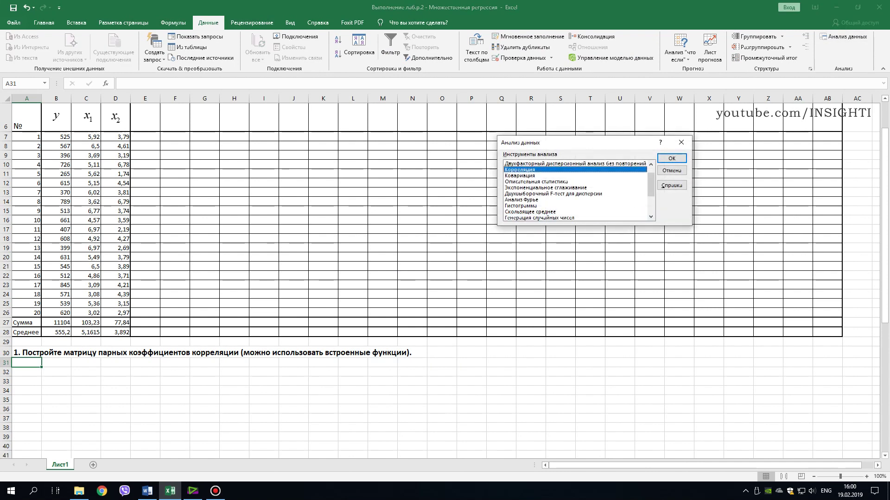
click(671, 158)
mouse_move(56, 137)
mouse_down()
mouse_move(131, 168)
mouse_move(125, 314)
mouse_up()
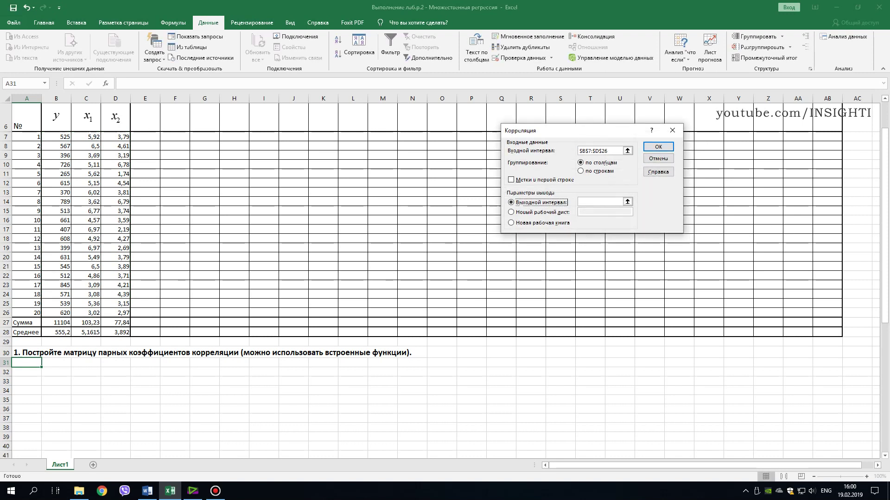
click(512, 205)
click(629, 204)
click(677, 143)
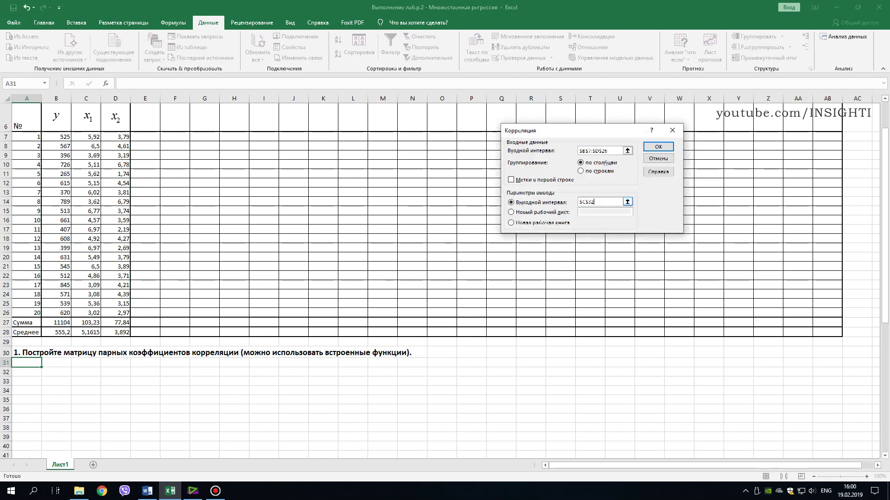
click(655, 147)
- Rename the correlation matrix column headers to Y, X1 and X2
text(Y)
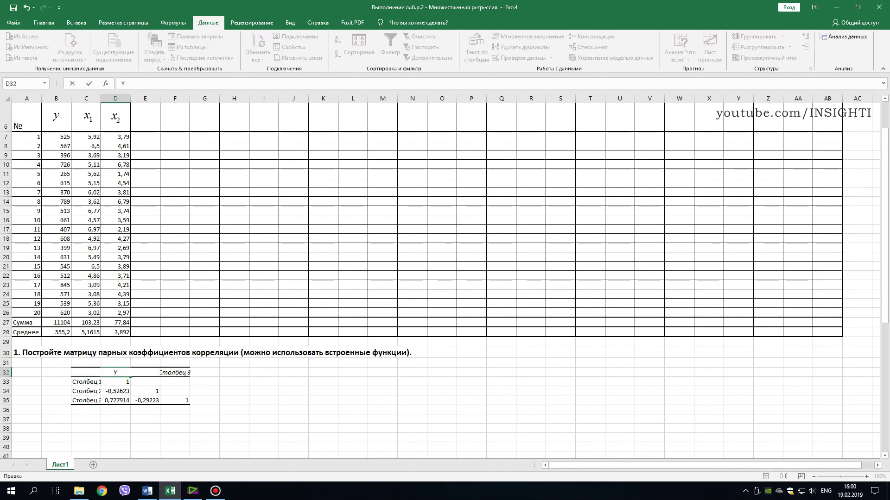
key(Tab)
text(X)
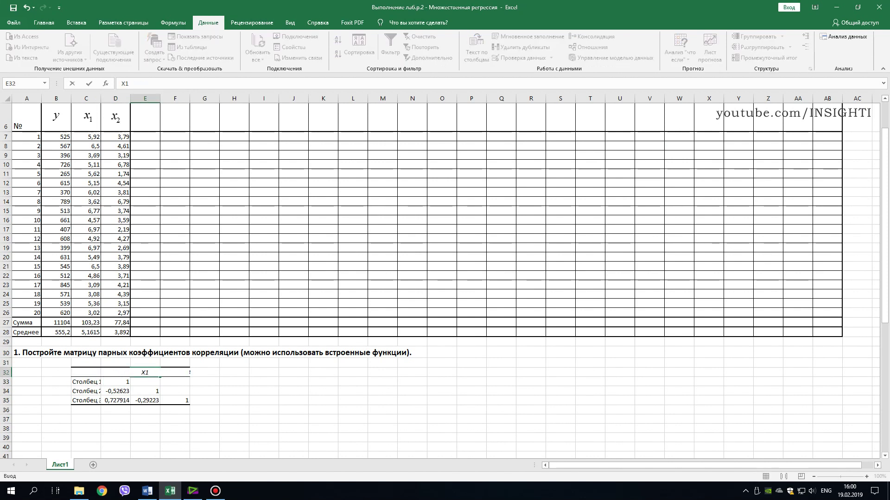
key(Tab)
text(X2)
key(Return)
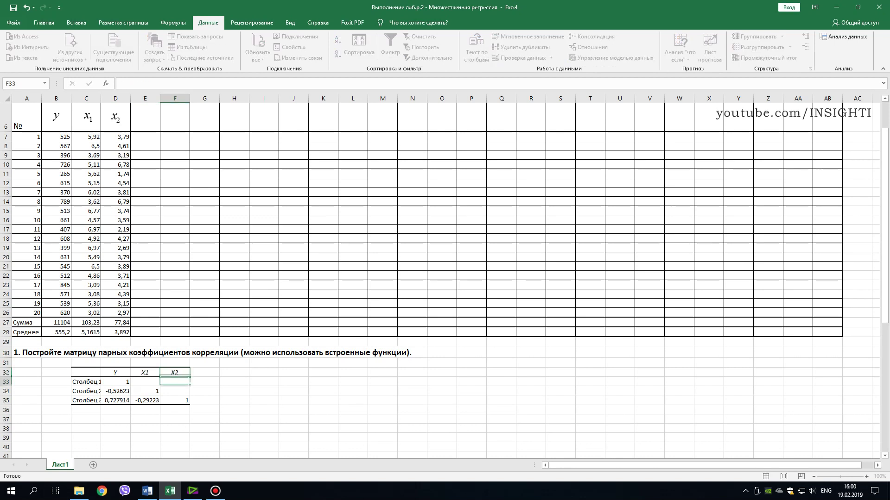
- Rename the correlation matrix row labels to Y, X1 and X2
click(86, 382)
text(Y)
key(Return)
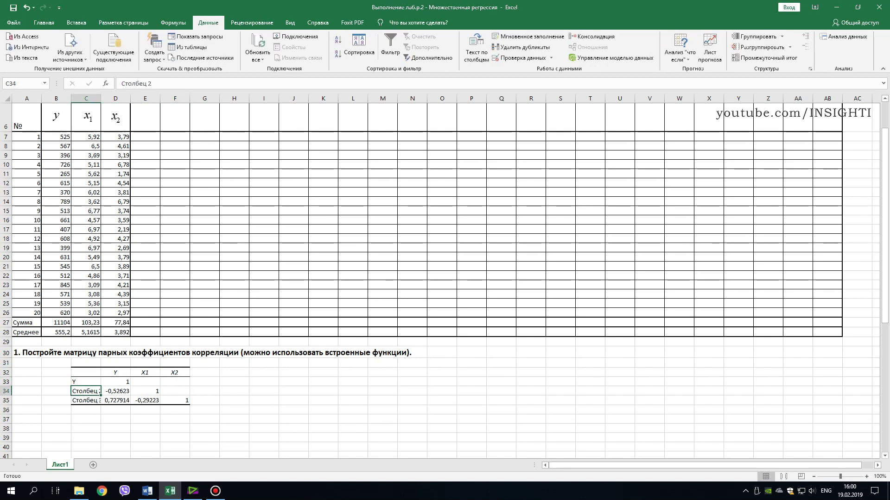
text(X1)
key(Return)
text(X1)
key(Return)
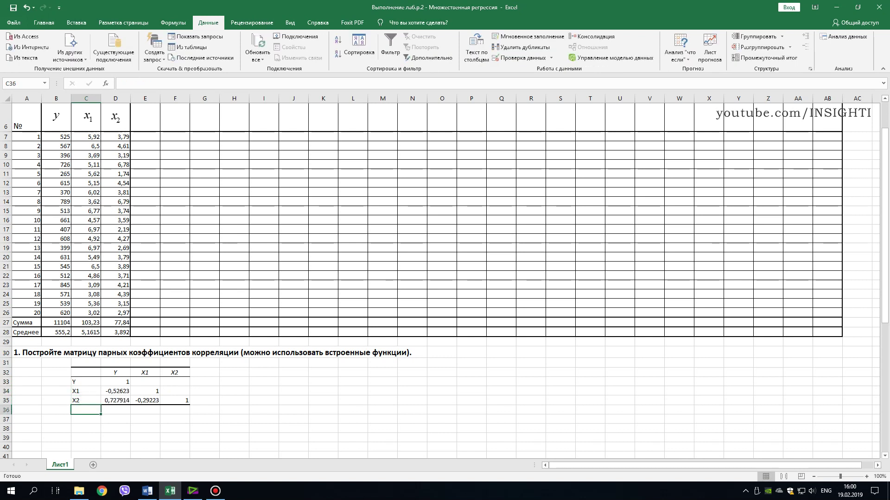
click(27, 428)
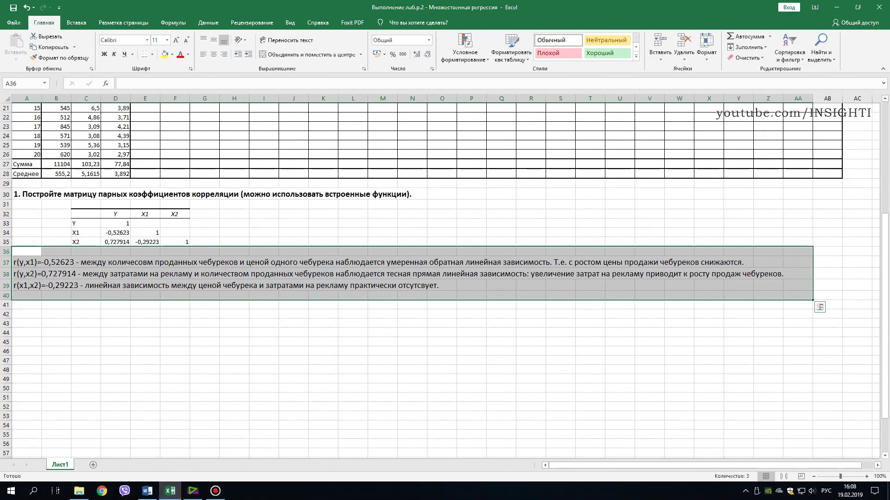
- Deselect the pasted correlation conclusions in rows 37–39
click(797, 251)
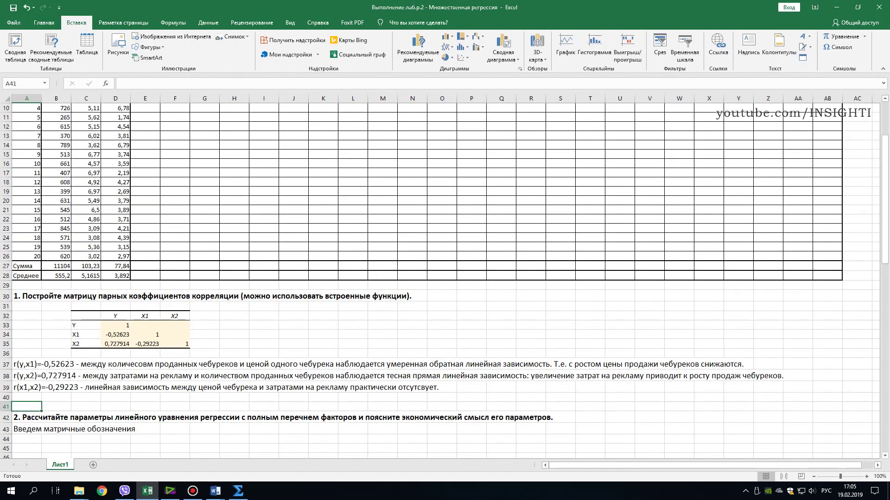
- Copy the x1 and x2 values C7:D26 into C45:D64
scroll(86, 195, up, 3)
drag(86, 194, 117, 370)
right_click(117, 370)
click(144, 192)
scroll(139, 209, down, 8)
scroll(139, 208, down, 3)
click(86, 221)
right_click(85, 221)
click(127, 263)
- Fill B45:B64 with a column of ones for matrix X
click(56, 221)
text(1)
key(Return)
text(1)
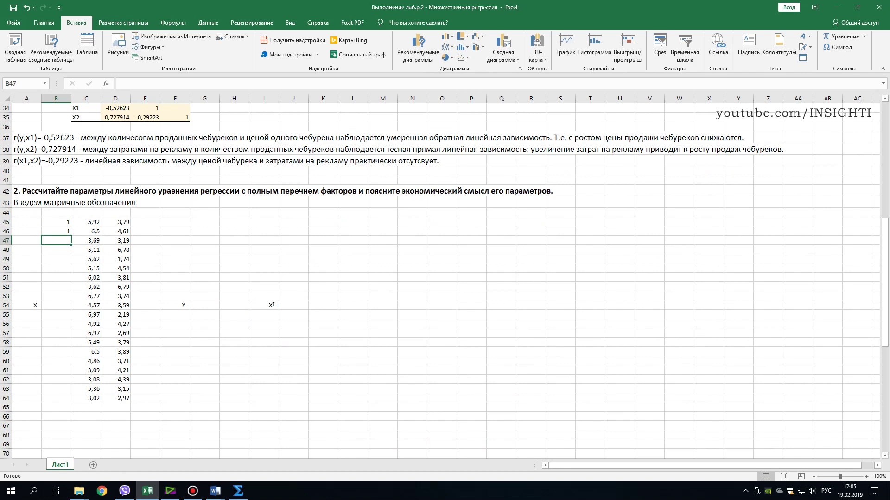
key(Return)
text(1 1 1 1 1 1 1 1 1 1 1 1 1 1 1)
- Copy the y values B7:B26 into G45:G64 as vector Y
scroll(445, 278, up, 7)
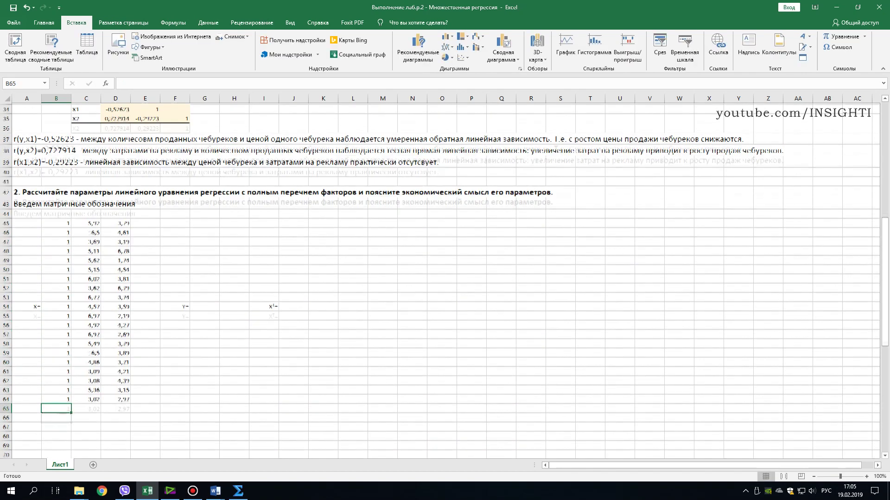
scroll(445, 278, up, 4)
drag(56, 194, 56, 370)
right_click(46, 227)
click(74, 248)
scroll(185, 278, down, 4)
scroll(185, 278, down, 5)
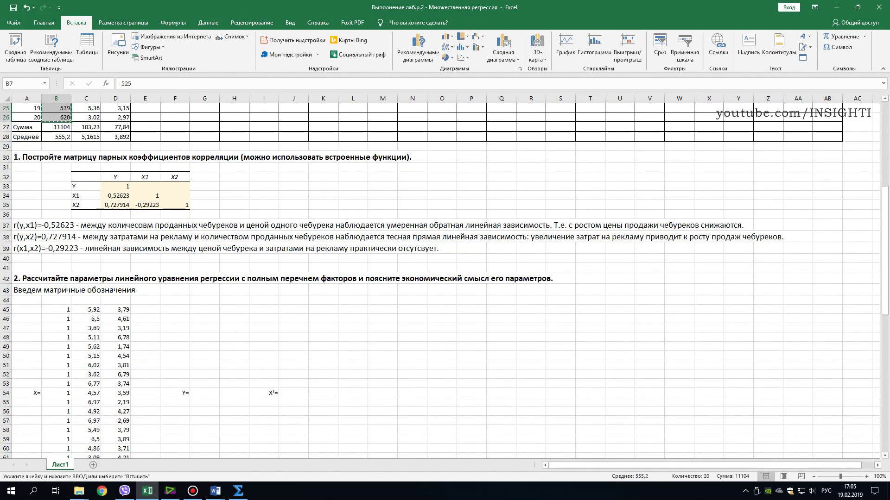
scroll(185, 278, down, 1)
click(205, 251)
right_click(205, 250)
click(209, 308)
- Paste matrix X (B45:D64) transposed at J53 to create Xᵀ in J53:AC55
mouse_move(56, 250)
mouse_down()
mouse_move(123, 255)
mouse_move(123, 426)
mouse_up()
right_click(116, 301)
click(134, 116)
click(292, 326)
right_click(292, 325)
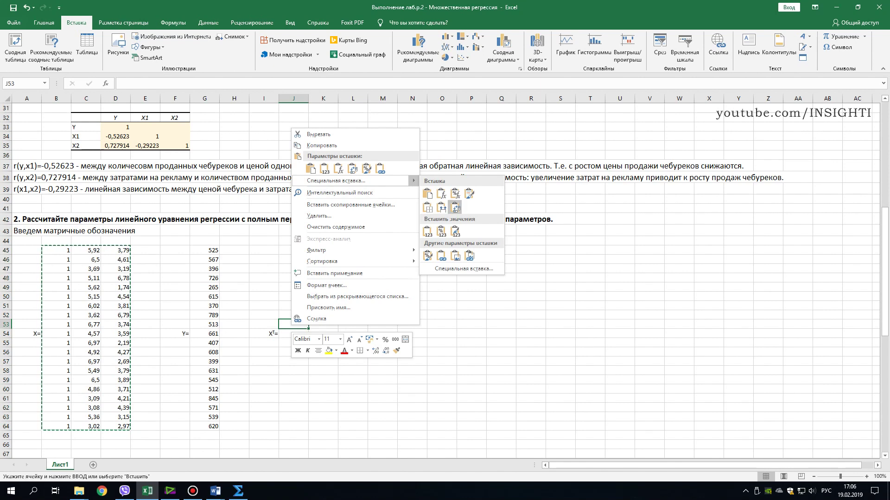
click(454, 207)
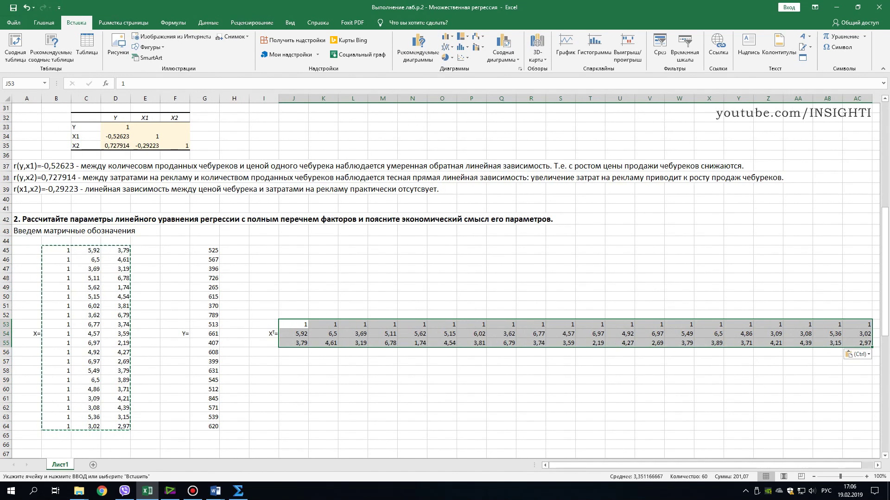
click(264, 352)
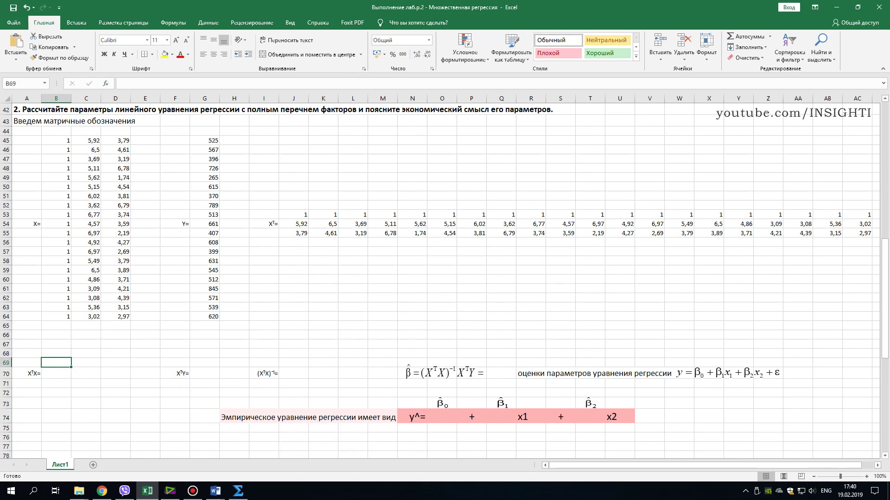
- Enter the formula МУМНОЖ(J53:AC55;B45:D64) in B69
key(shift+F3)
click(641, 141)
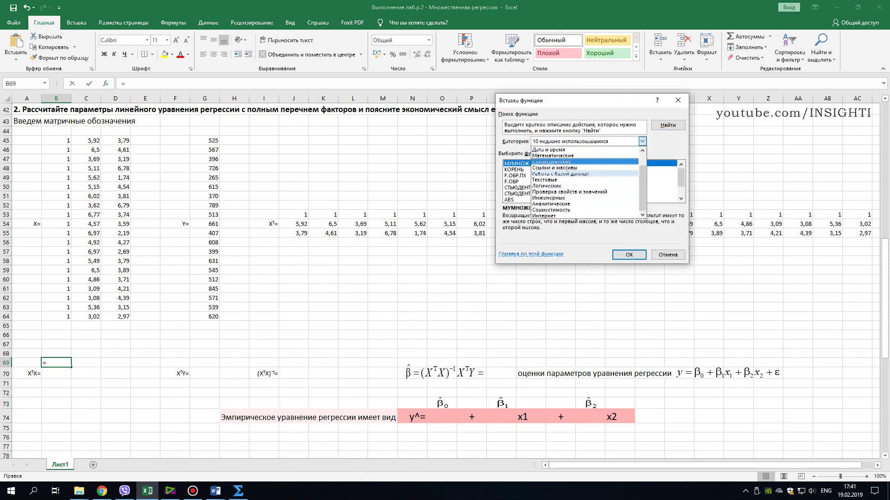
click(551, 155)
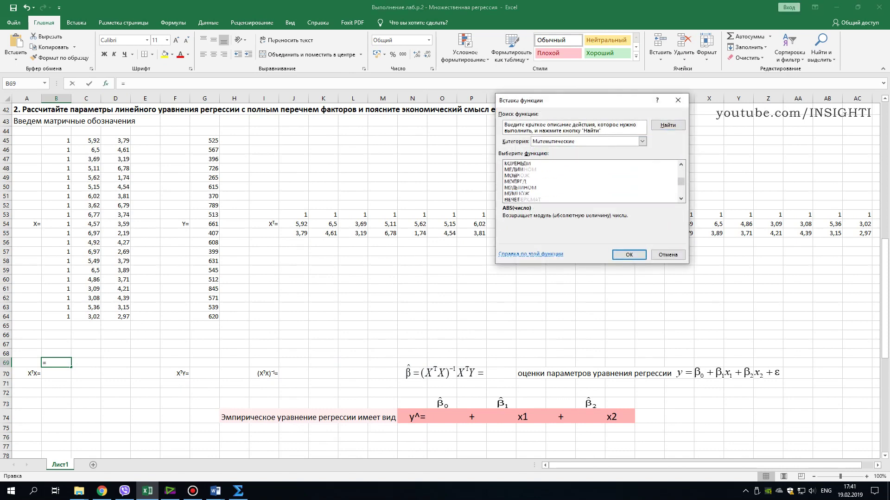
key(Return)
click(615, 144)
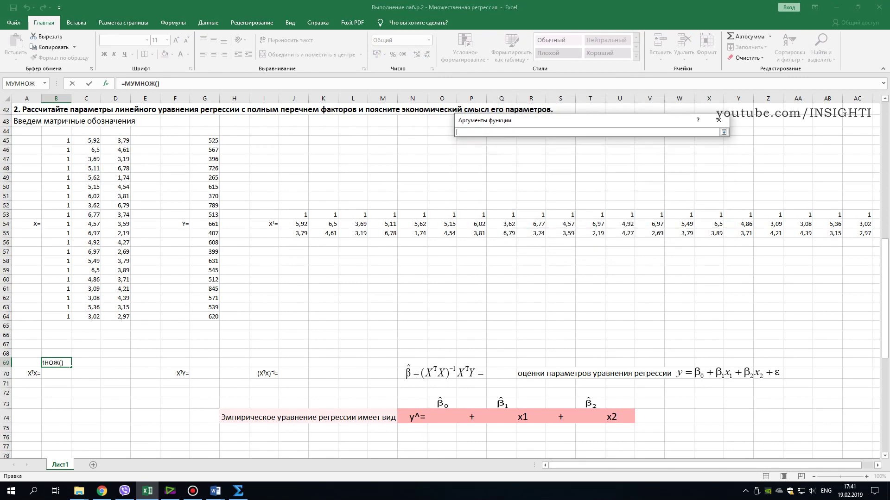
drag(306, 215, 810, 216)
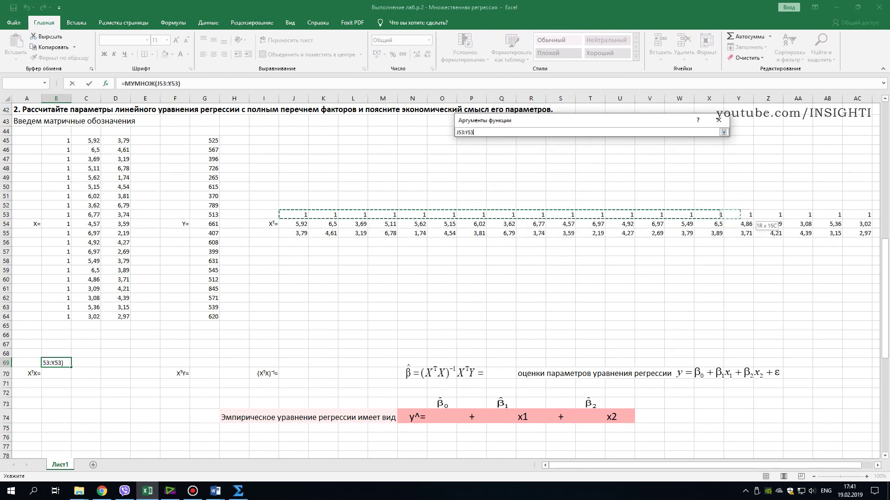
mouse_move(810, 215)
mouse_down()
mouse_move(866, 226)
mouse_move(783, 235)
mouse_up()
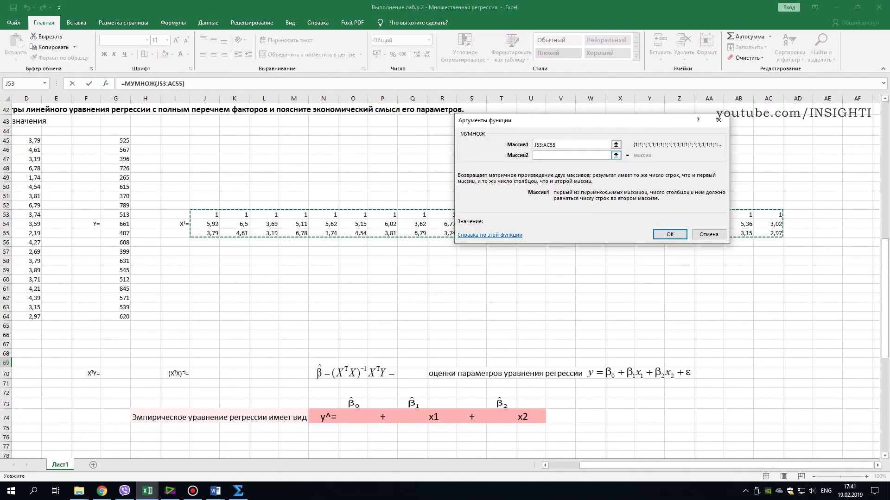
click(622, 157)
scroll(139, 278, left, 3)
mouse_move(55, 140)
mouse_down()
mouse_move(99, 146)
mouse_move(131, 322)
mouse_up()
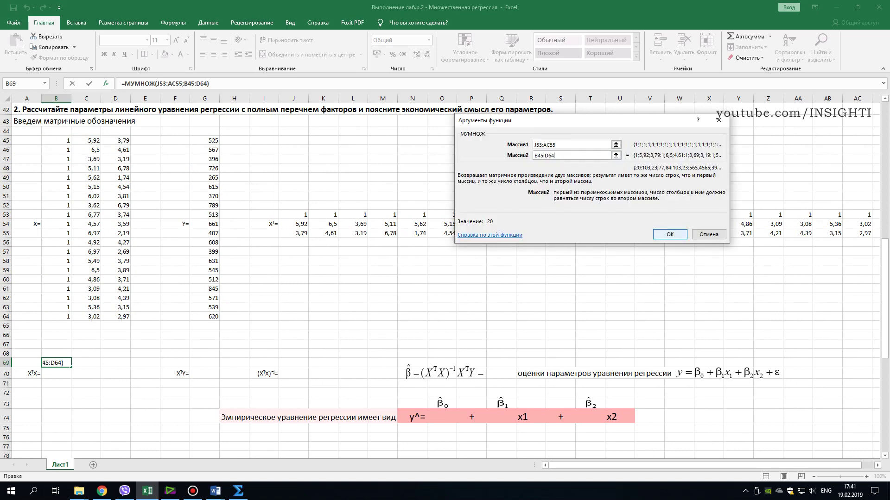
key(Return)
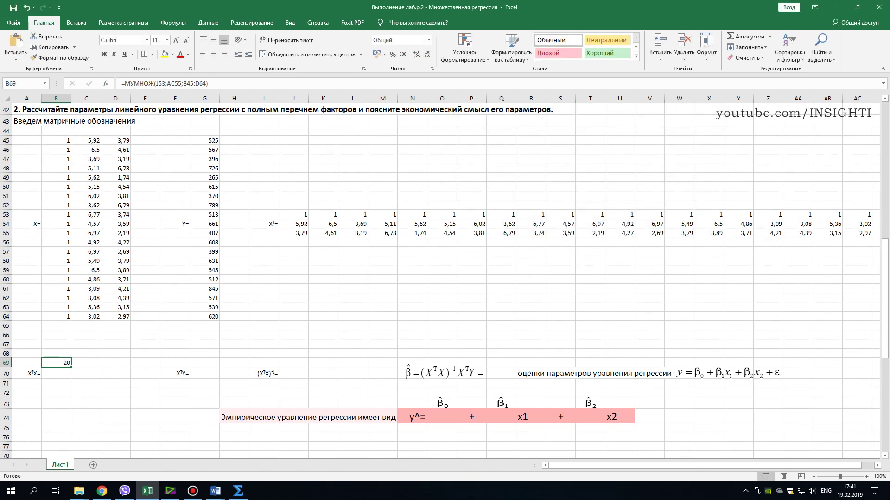
- Re-enter the B69 formula as a 3×3 array formula over B69:D71
key(shift+Right)
key(shift+Right)
key(shift+Down)
key(shift+Down)
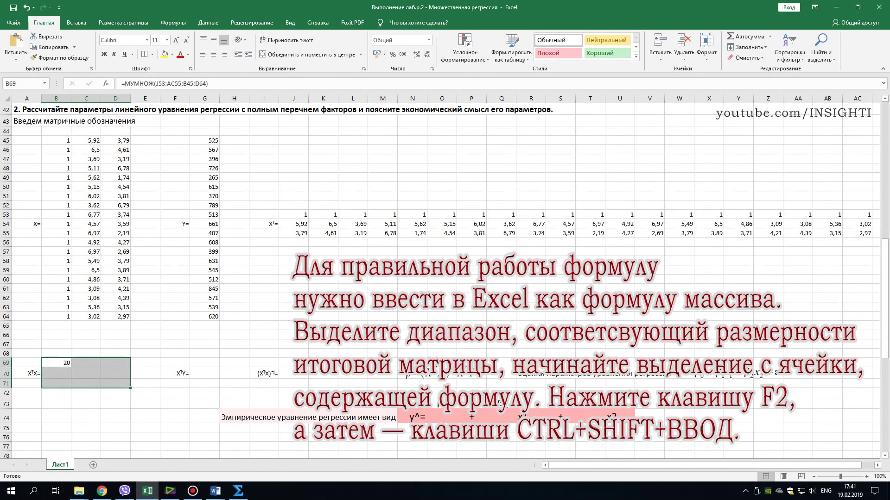
key(F2)
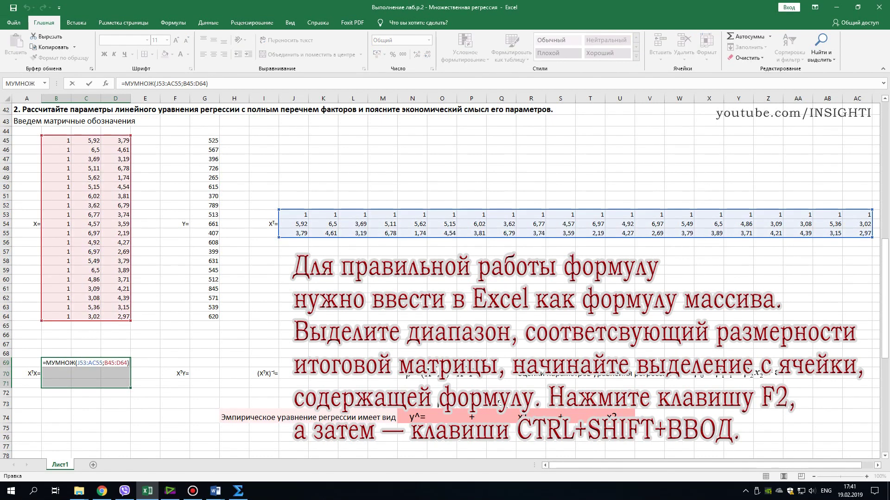
key(ctrl+shift+Return)
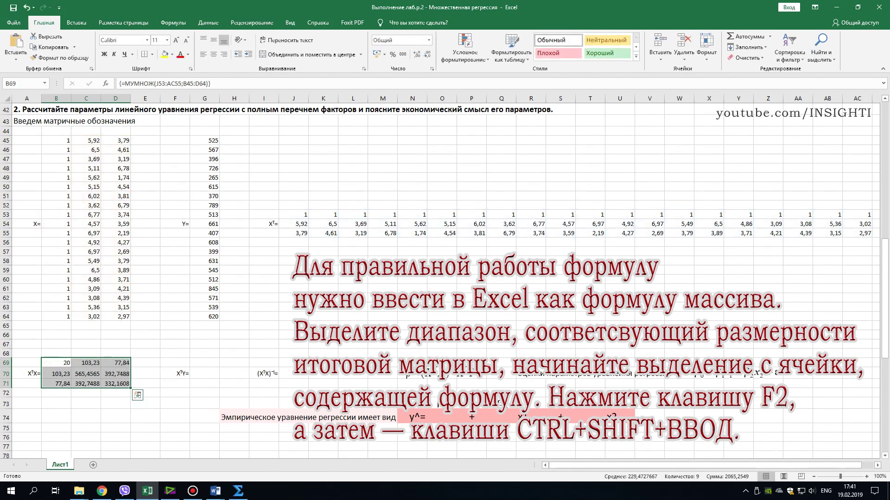
click(205, 363)
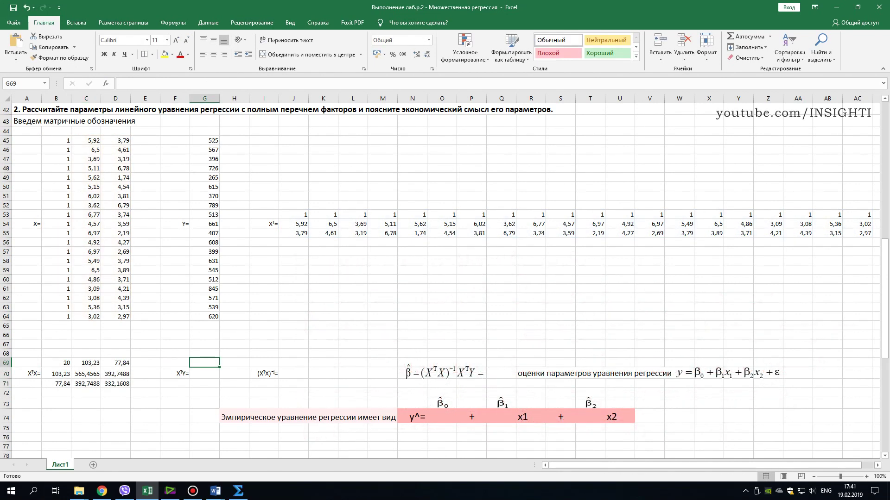
- Enter the formula МУМНОЖ(J53:AC55;G45:G64) in G69
click(106, 83)
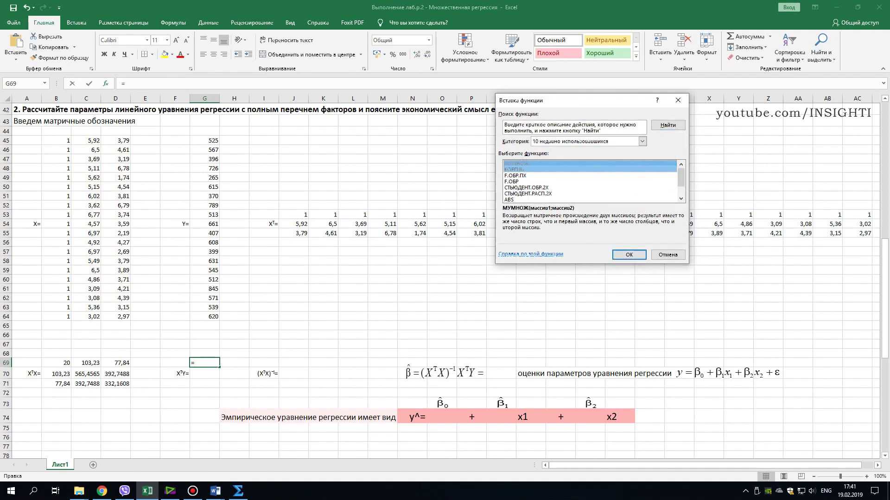
click(629, 255)
click(615, 144)
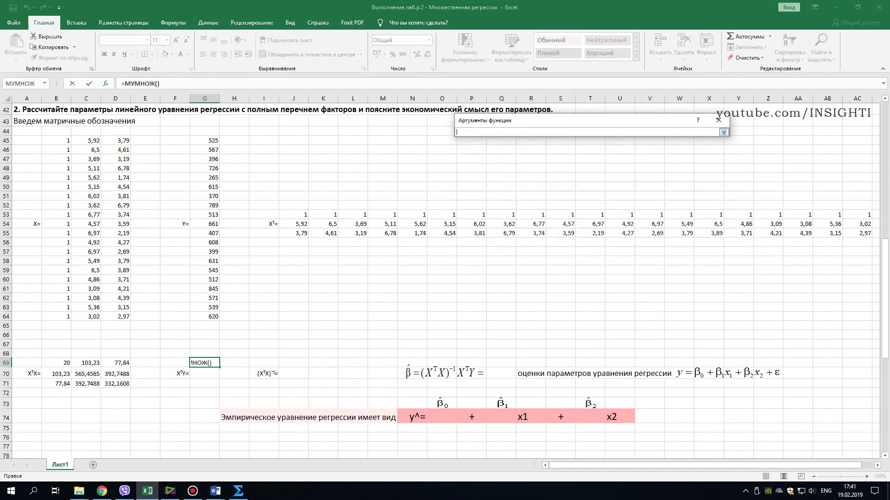
mouse_move(303, 216)
mouse_down()
mouse_move(832, 227)
mouse_move(865, 238)
mouse_up()
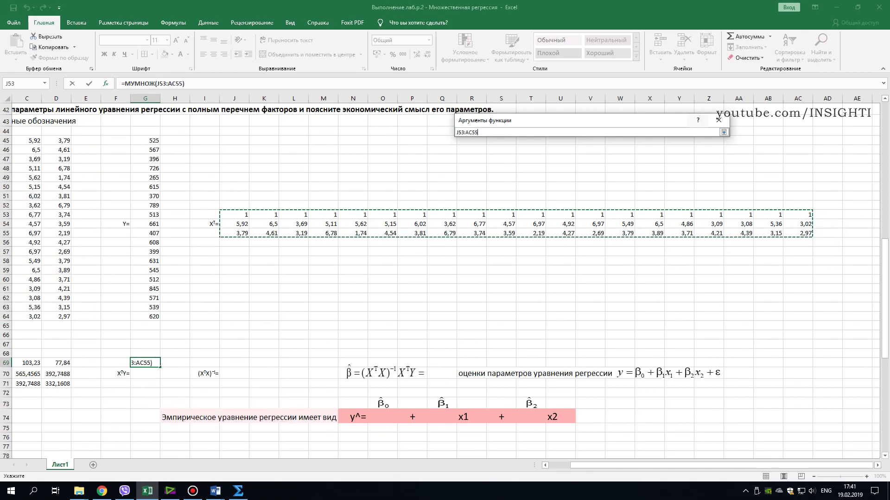
click(723, 132)
click(616, 154)
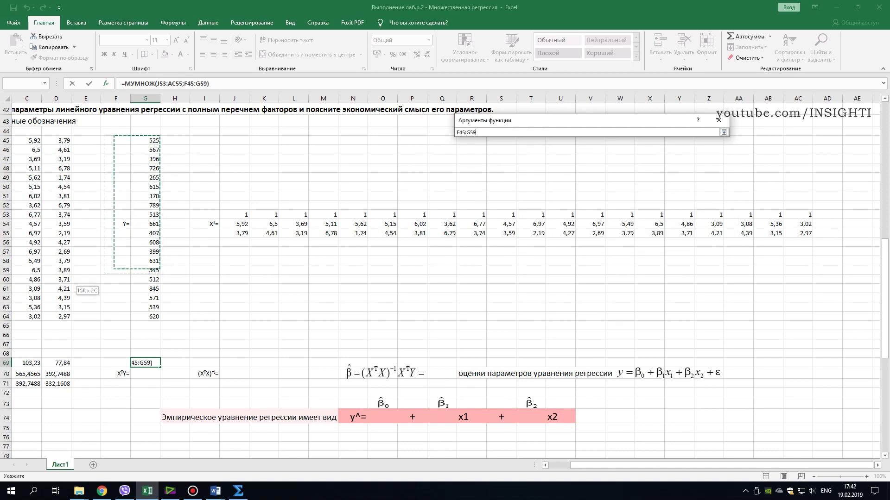
drag(153, 140, 158, 320)
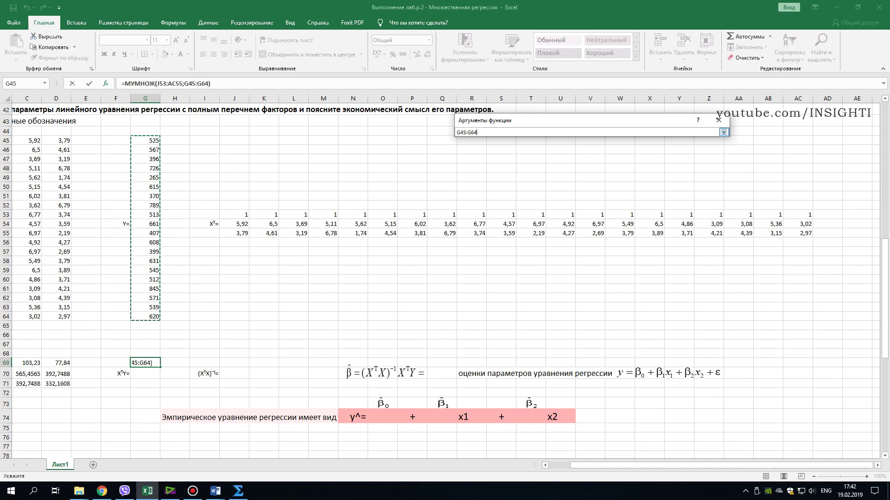
click(723, 132)
click(669, 234)
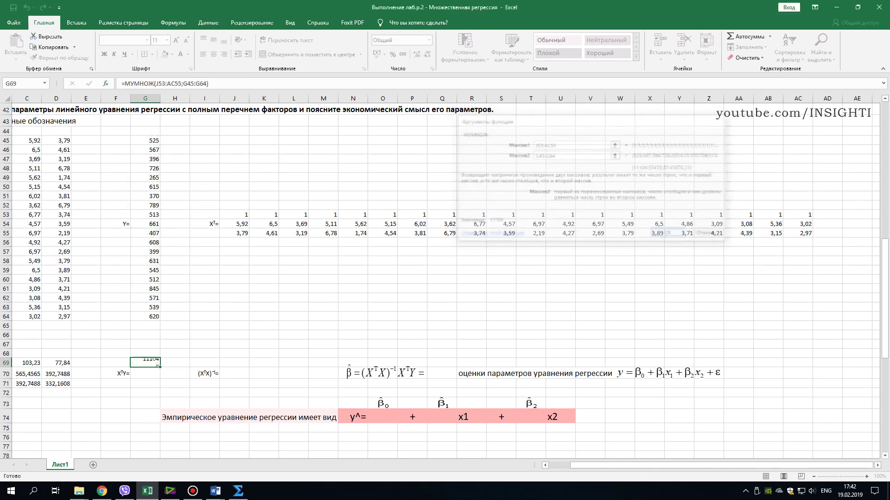
- Re-enter the G69 formula as an array over G69:G71
drag(604, 465, 584, 466)
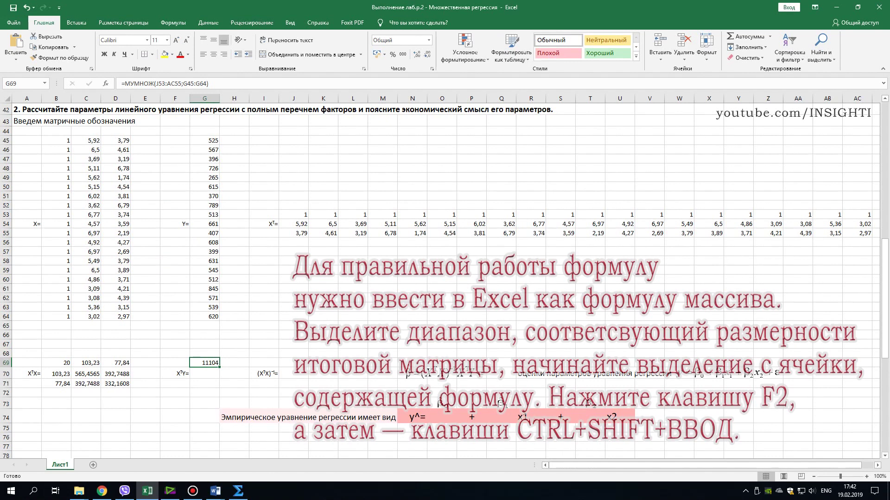
drag(204, 363, 204, 384)
key(F2)
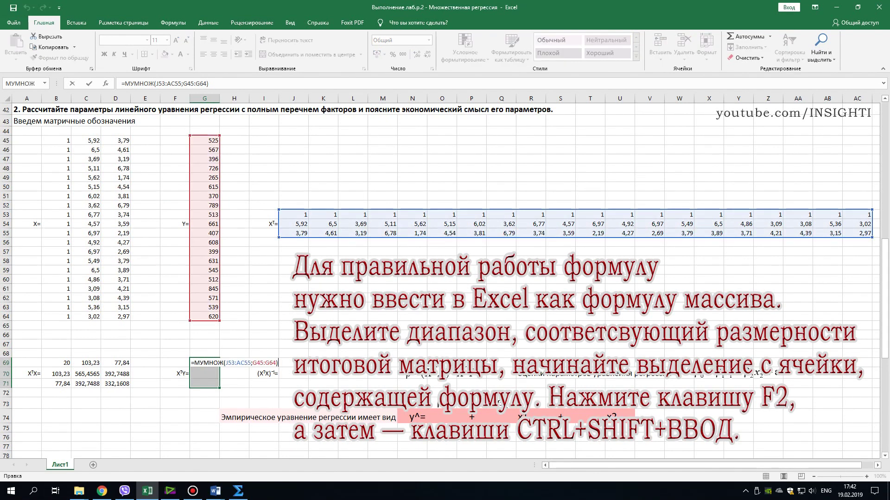
key(ctrl+shift+Return)
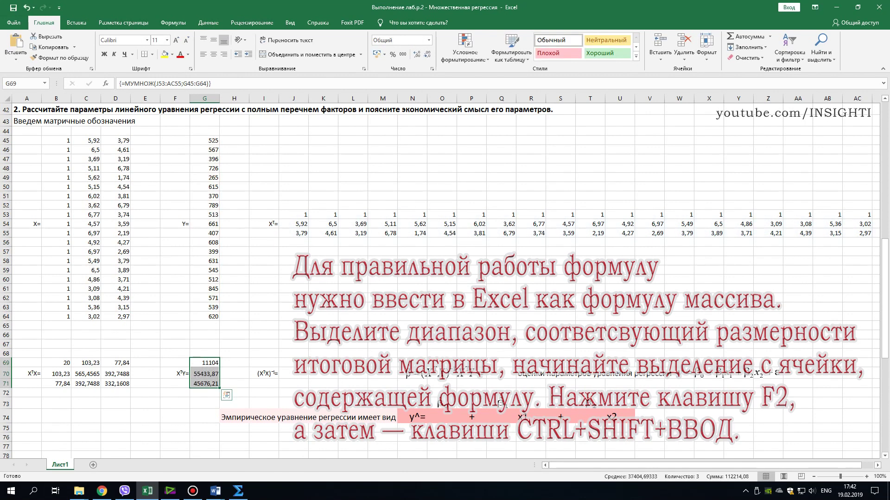
click(293, 363)
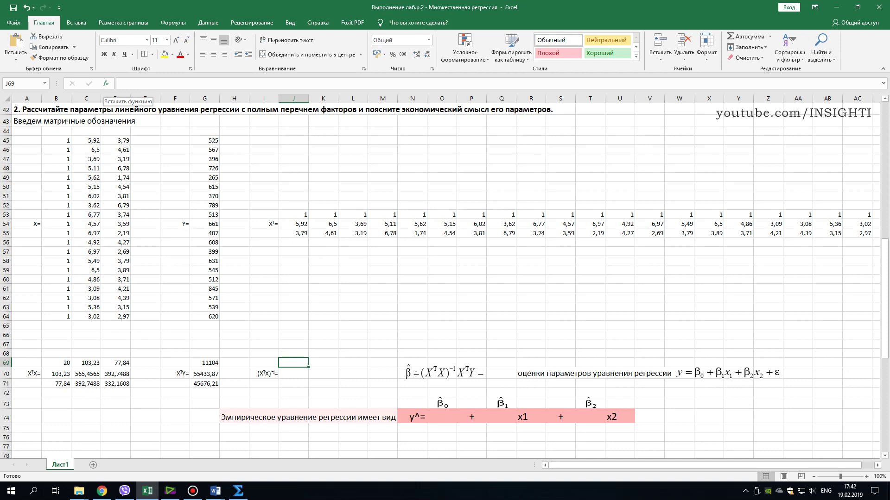
- Enter the formula МОБР(B69:D71) in J69
click(106, 84)
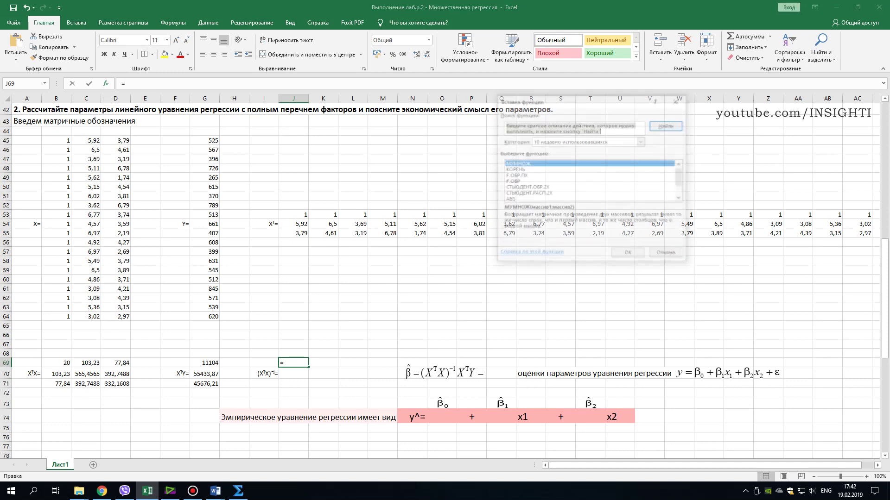
click(642, 142)
click(579, 185)
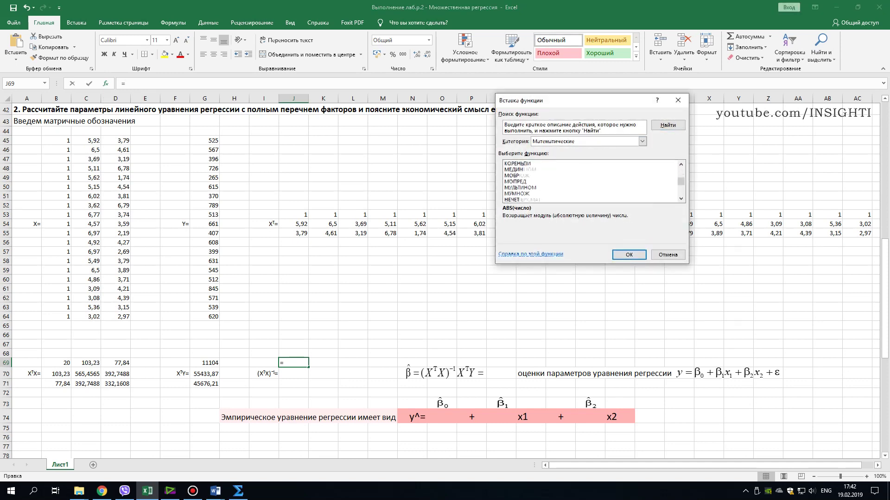
click(629, 255)
click(610, 156)
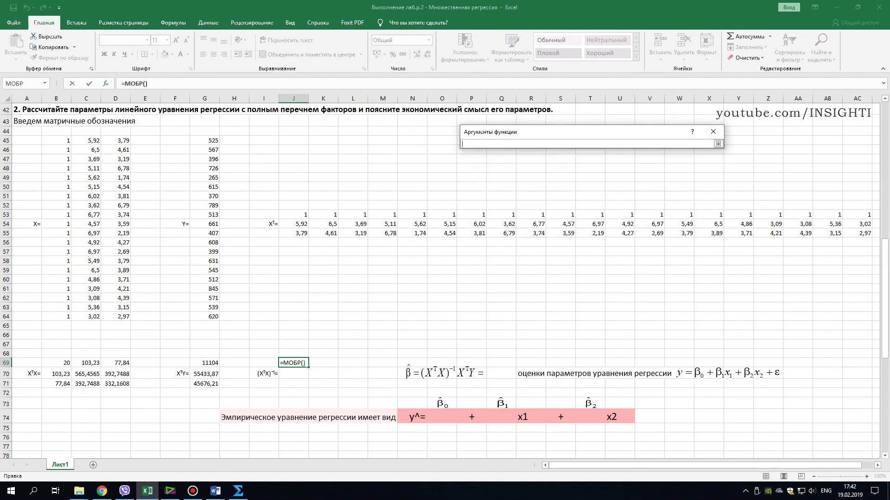
mouse_move(56, 363)
mouse_down()
mouse_move(85, 363)
mouse_move(123, 384)
mouse_up()
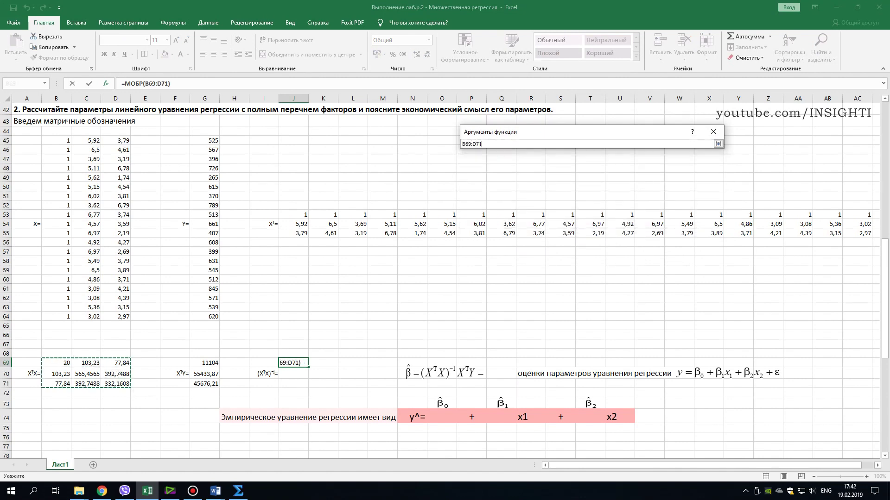
click(718, 144)
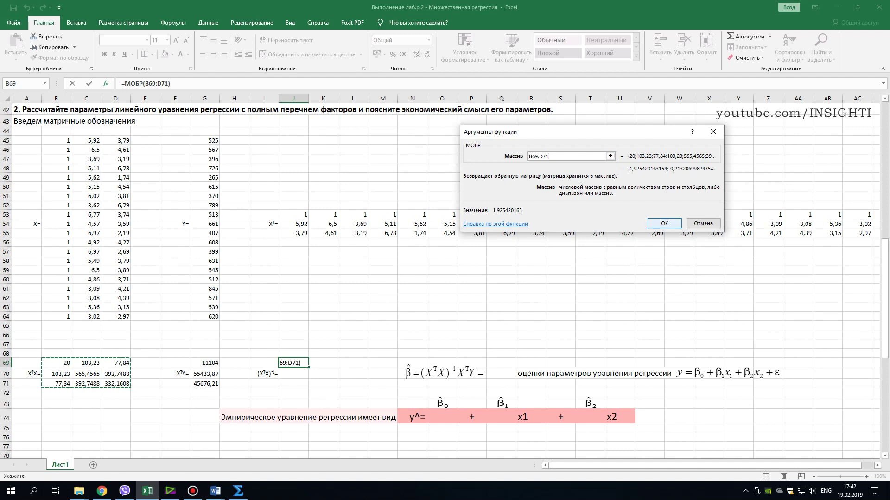
key(Return)
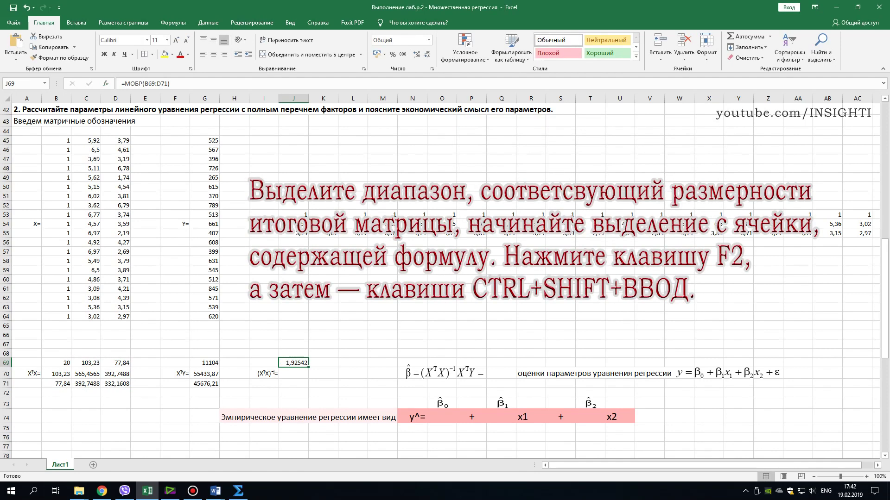
- Re-enter the J69 formula as a 3×3 array over J69:L71
key(shift+Right)
key(shift+Right)
key(shift+Down)
key(shift+Down)
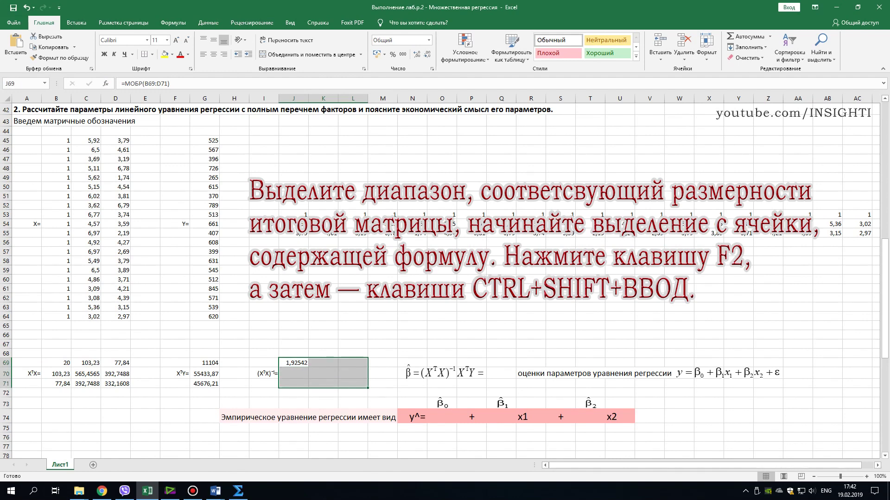
key(F2)
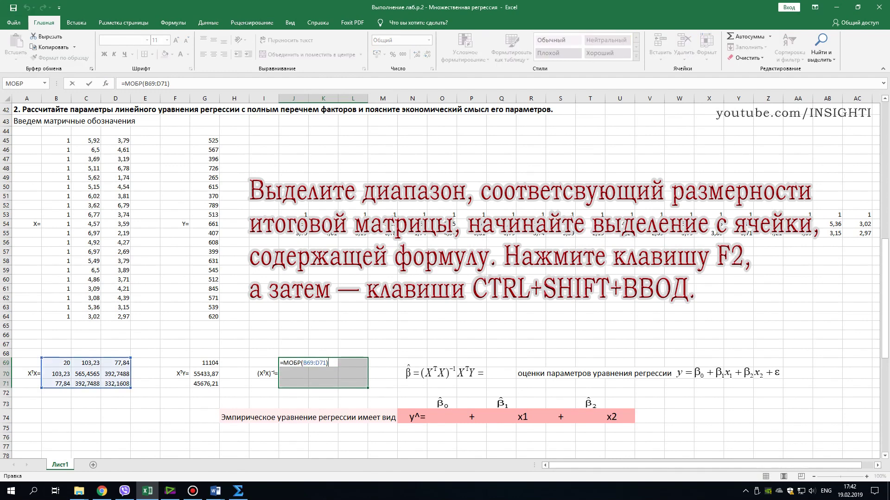
key(ctrl+shift+Return)
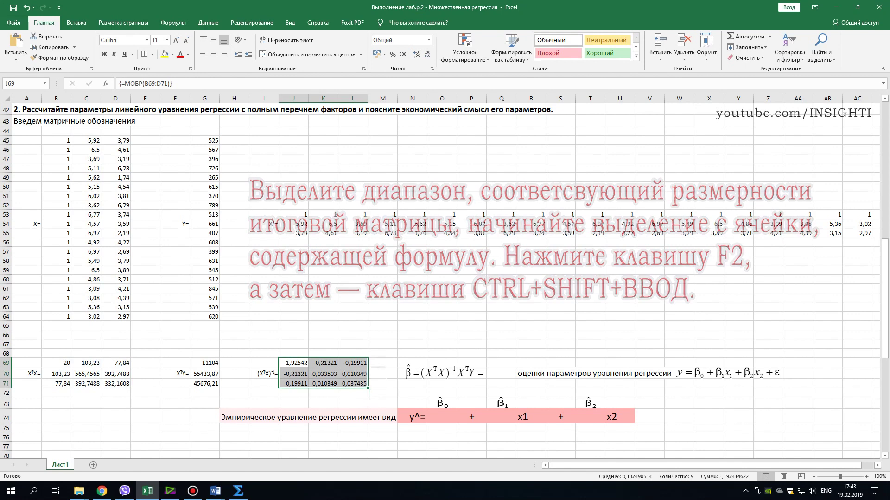
click(500, 362)
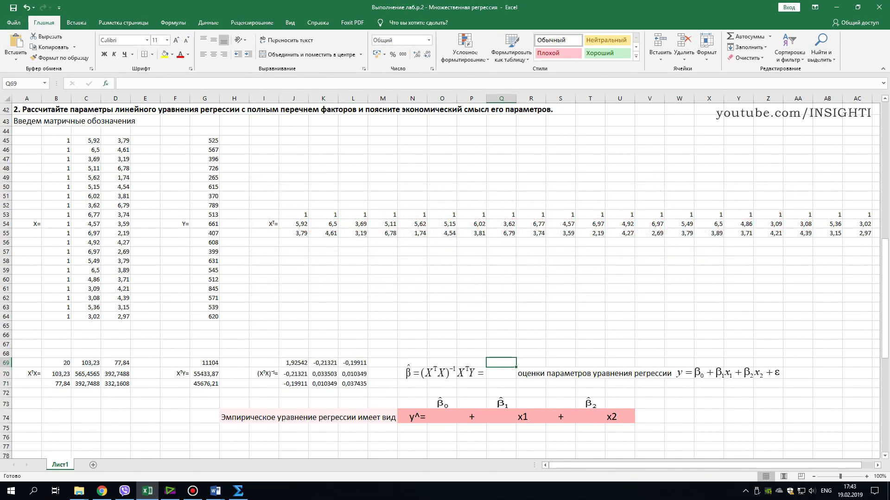
- Enter the formula МУМНОЖ(J69:L71;G69:G71) in Q69
click(106, 83)
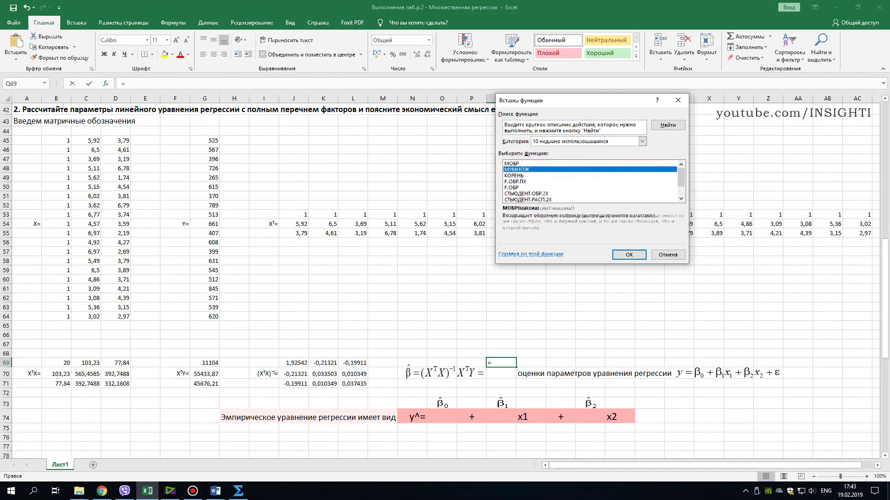
click(620, 252)
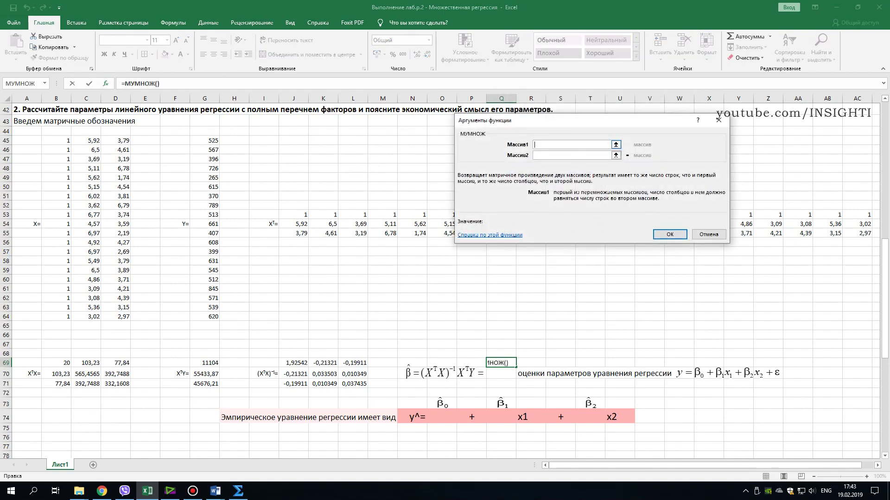
drag(293, 363, 368, 387)
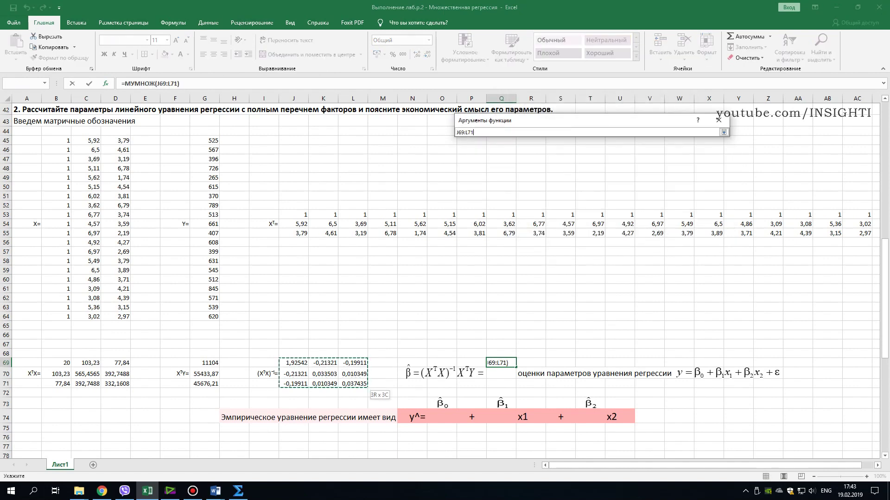
click(723, 132)
click(617, 155)
drag(207, 363, 218, 386)
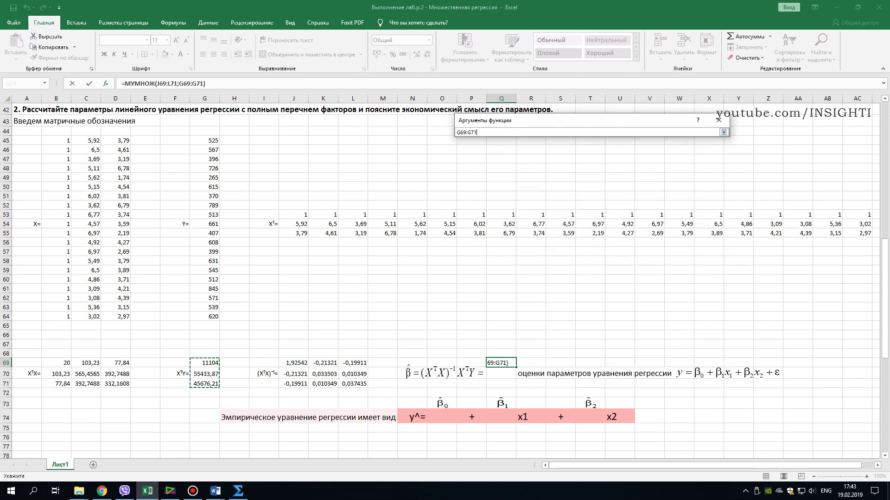
key(Return)
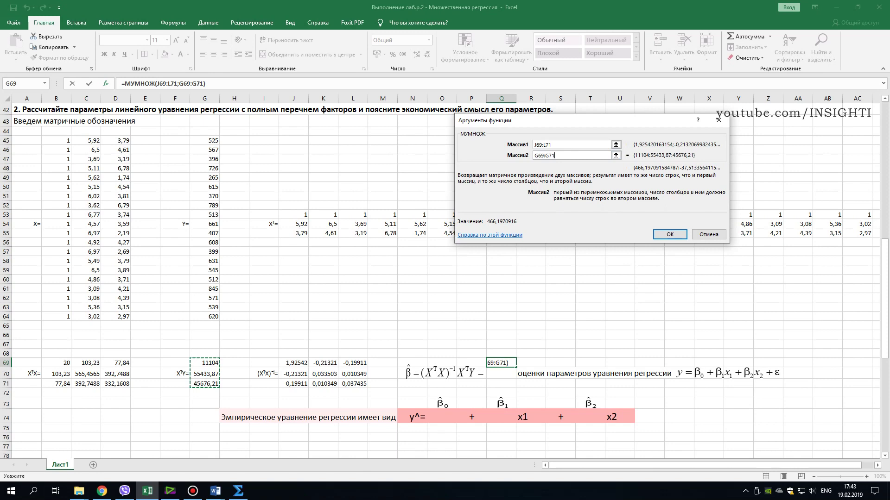
key(Return)
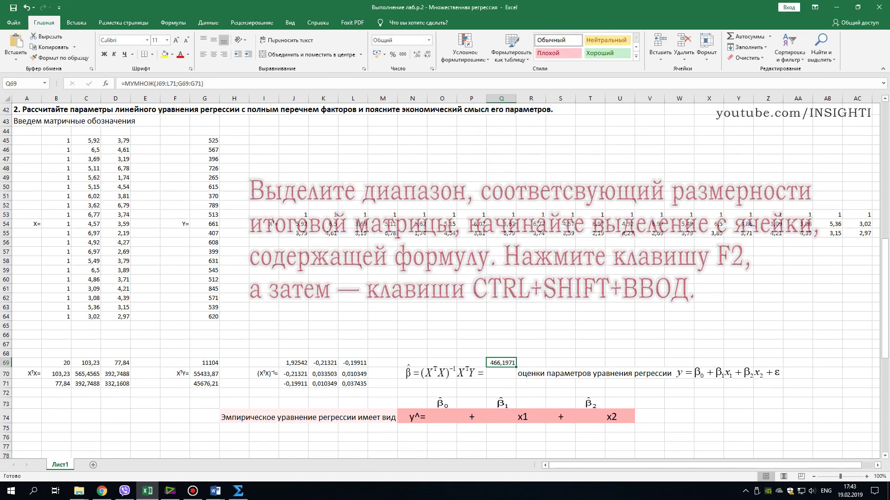
- Re-enter the Q69 formula as an array over Q69:Q71
drag(500, 363, 501, 384)
key(F2)
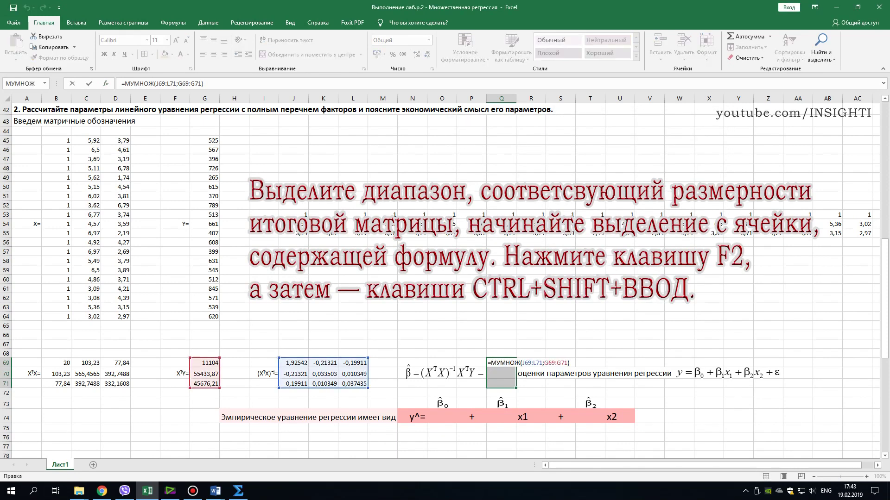
key(ctrl+shift+Return)
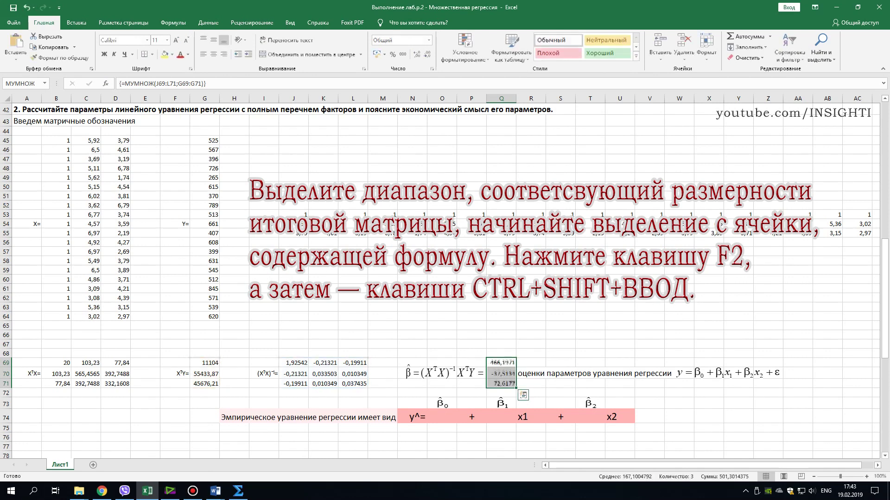
click(531, 384)
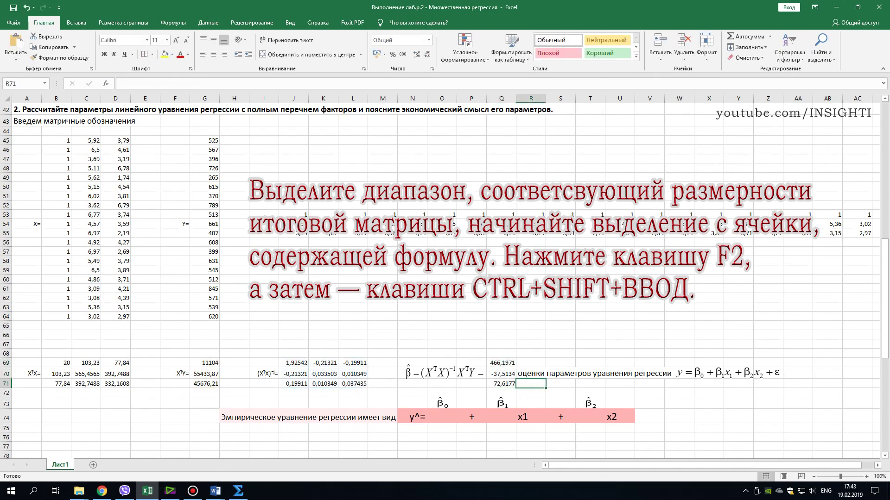
- Paste the intercept 466,1971 from Q69 as a value into O74
click(501, 362)
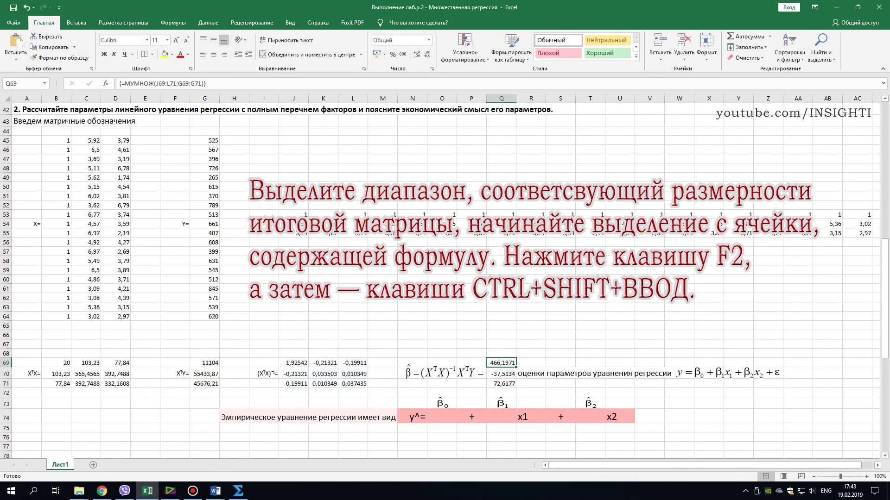
right_click(503, 363)
click(519, 184)
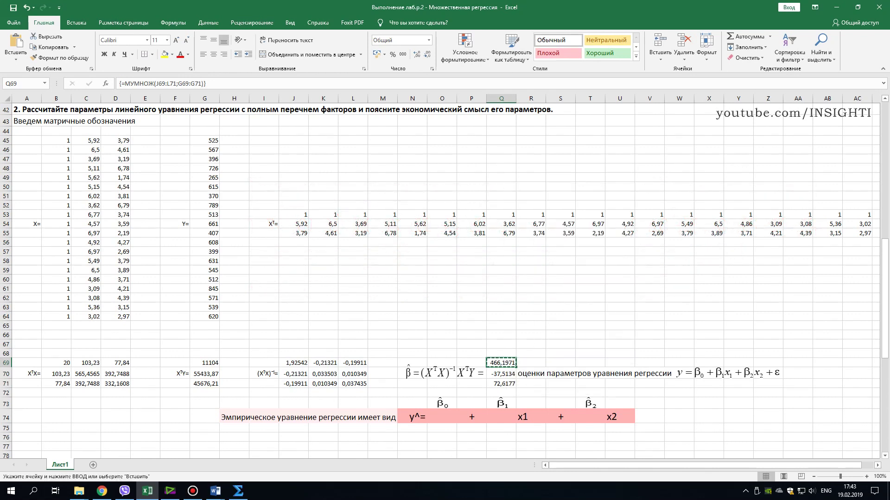
click(442, 416)
right_click(442, 418)
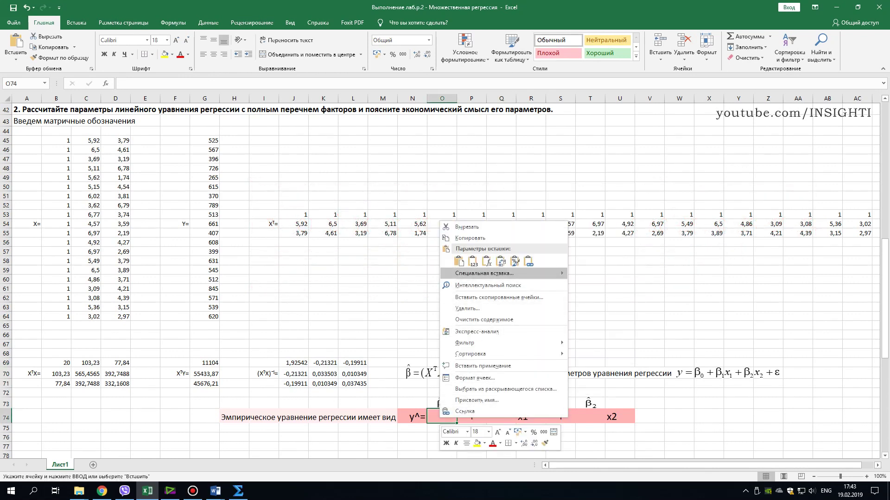
click(617, 286)
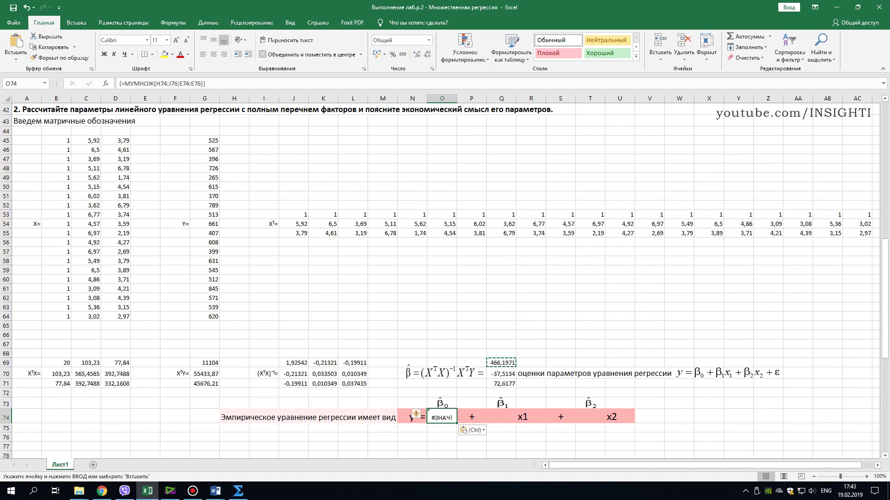
right_click(441, 417)
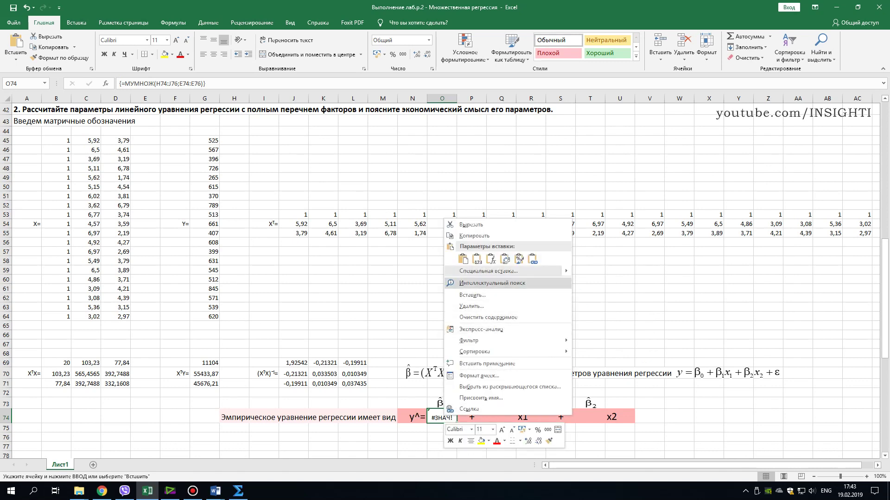
click(477, 277)
- Paste the x1 coefficient -37,5134 from Q70 as a value into Q74
click(501, 374)
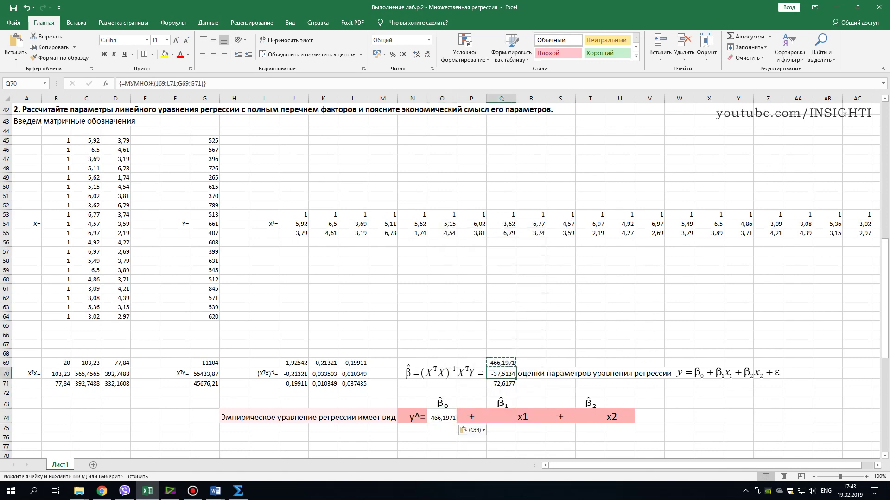
right_click(501, 374)
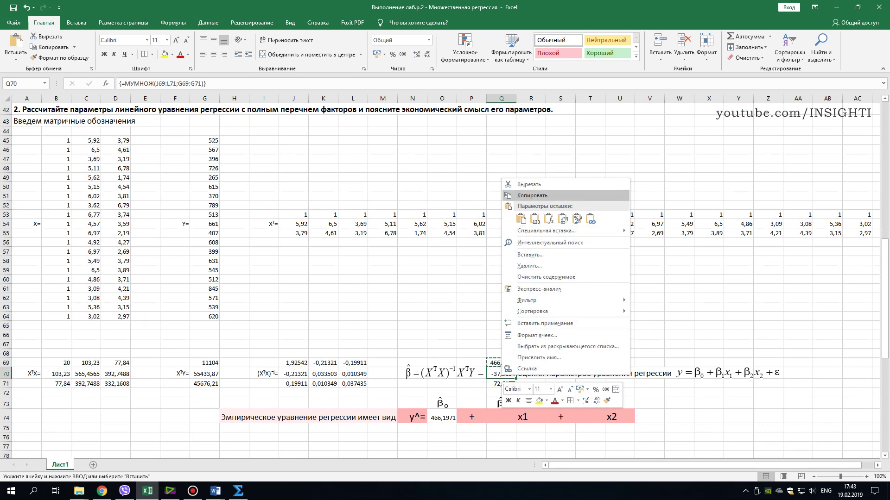
click(532, 195)
click(501, 417)
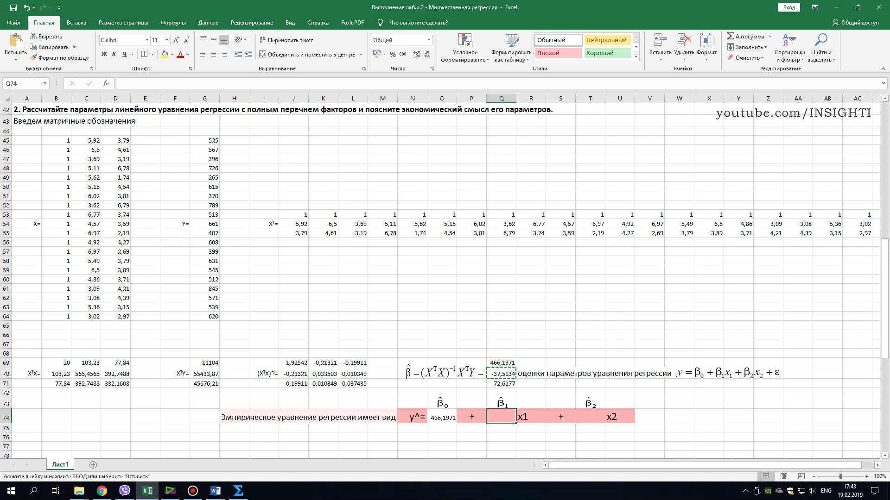
right_click(503, 419)
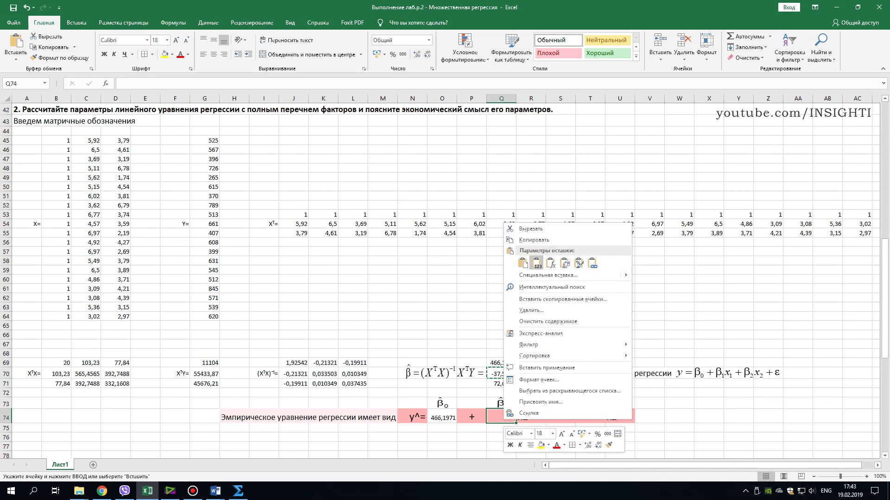
click(528, 267)
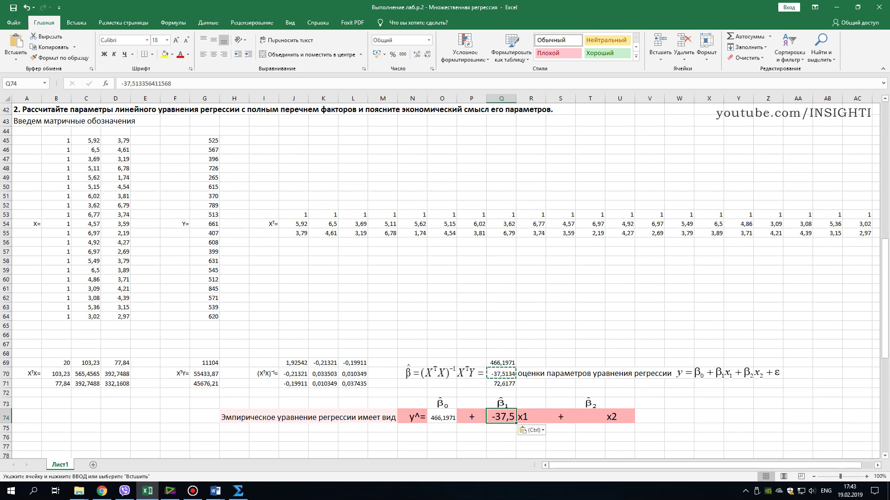
- Paste the x2 coefficient 72,6177 from Q71 as a value into T74
click(501, 384)
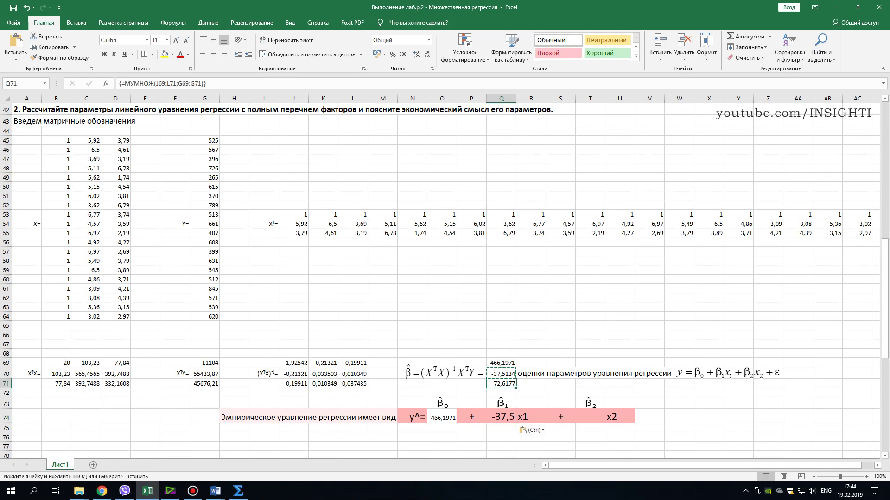
right_click(505, 385)
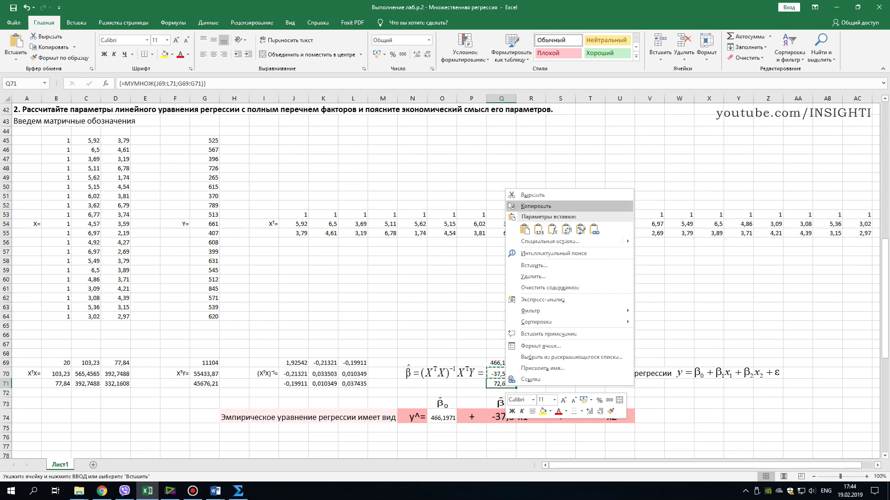
click(536, 206)
click(594, 417)
right_click(594, 417)
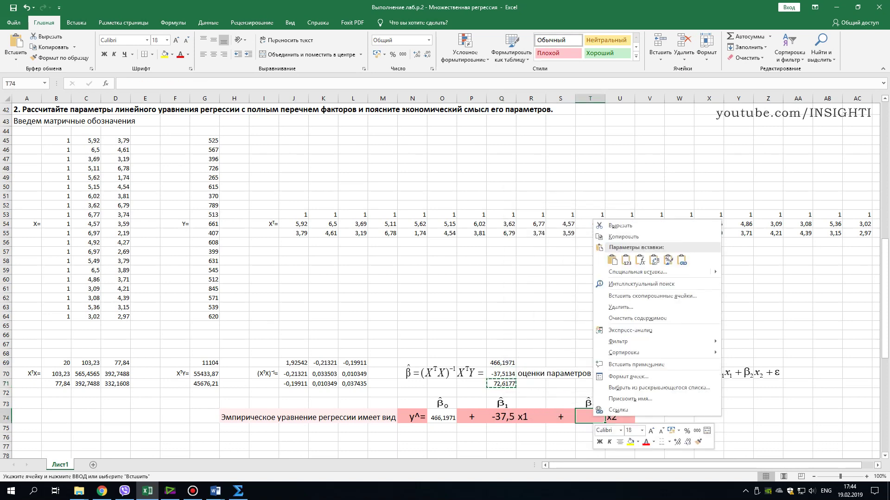
click(625, 260)
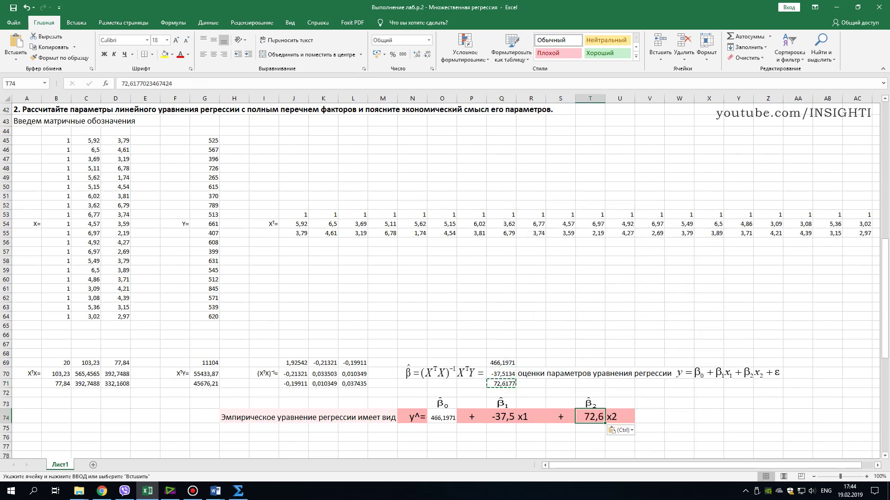
click(441, 417)
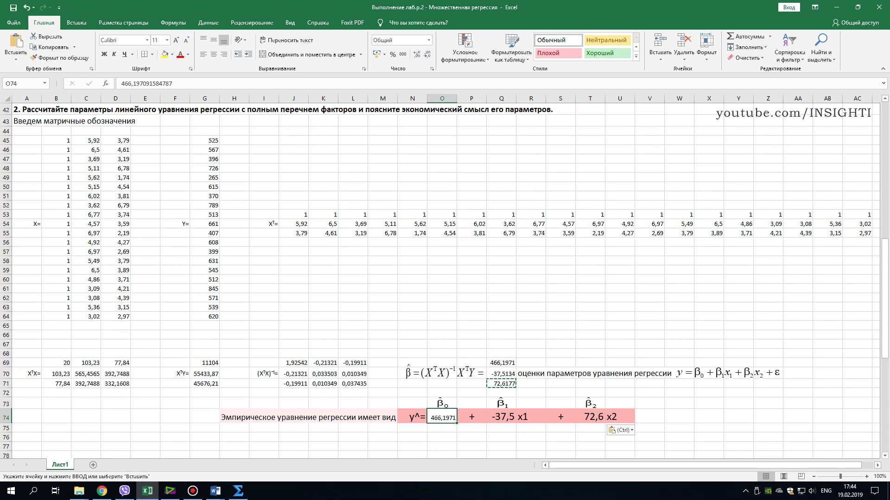
click(167, 40)
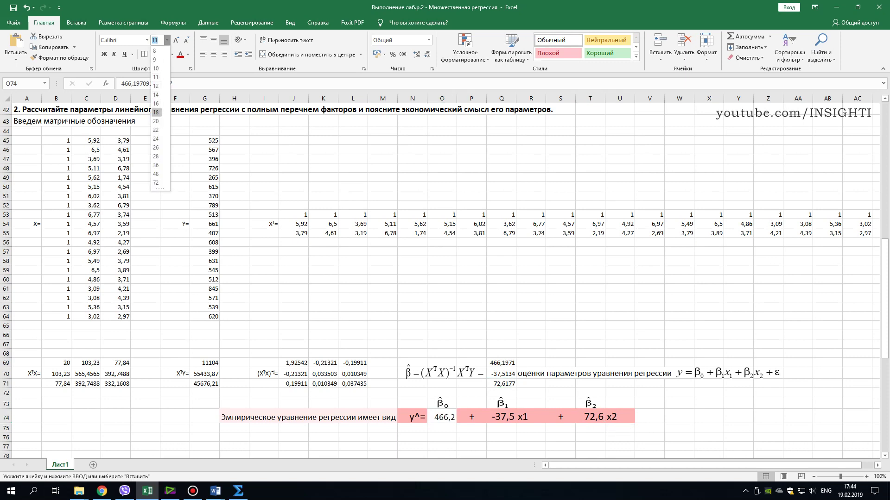
- Enlarge the intercept 466 in O74 to font size 18 and give it a red fill
click(156, 112)
click(460, 417)
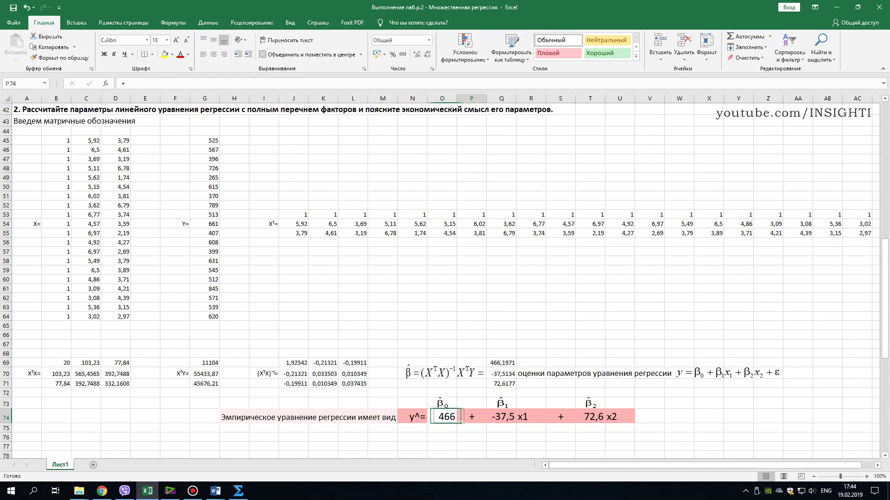
click(443, 416)
right_click(442, 417)
click(473, 376)
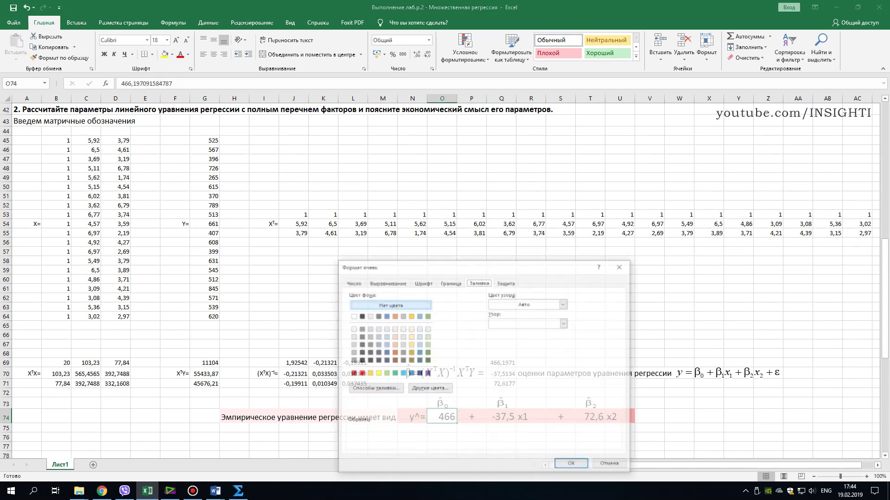
click(352, 373)
click(429, 389)
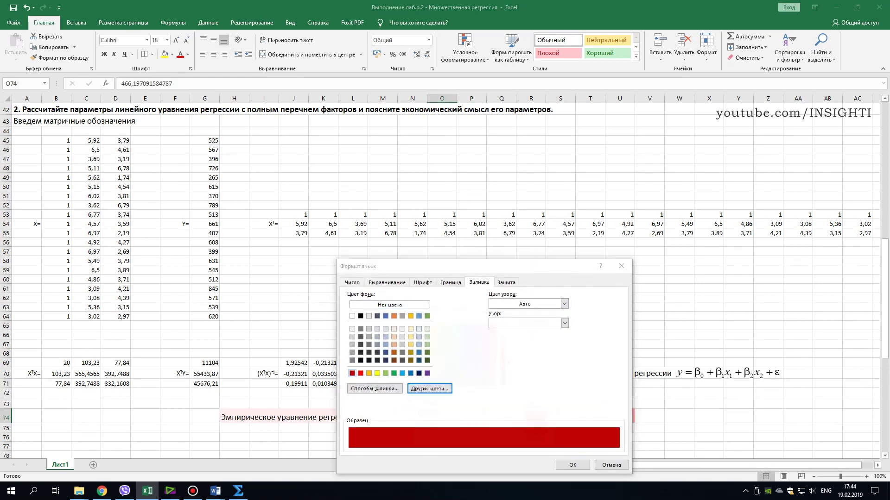
click(501, 437)
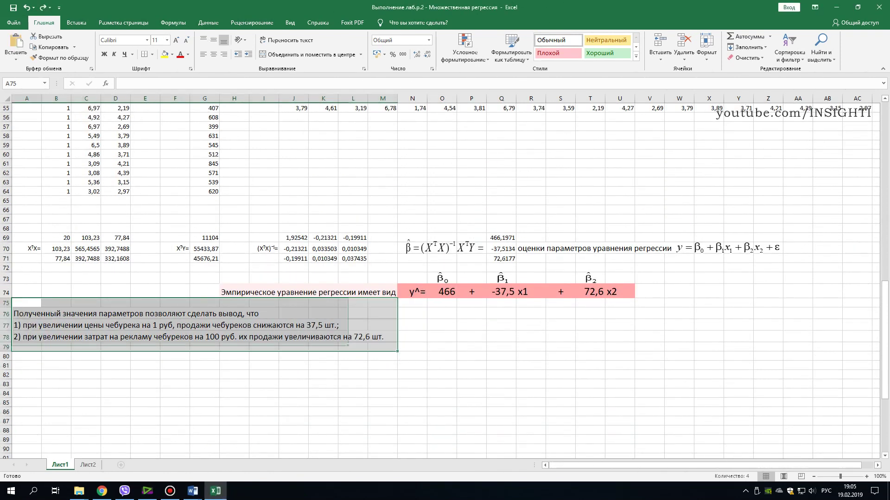
- Deselect the conclusions block by selecting cell A75
click(26, 303)
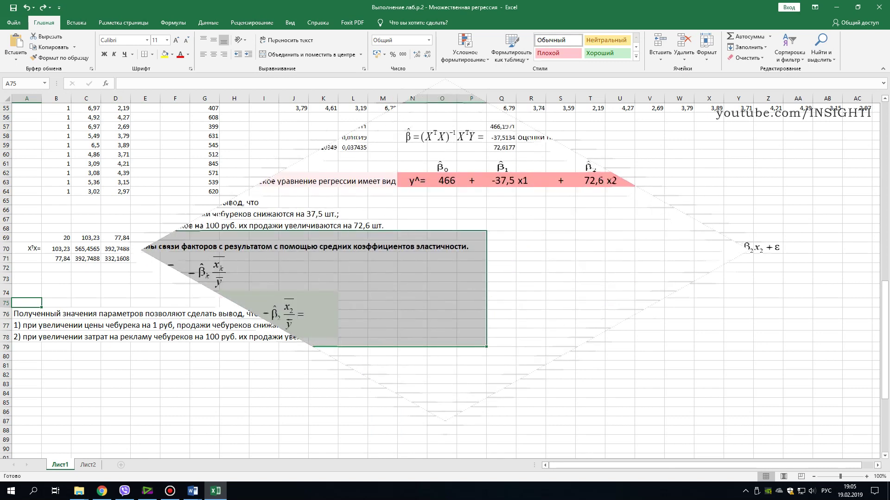
- Compute the price elasticity as coefficient -37,5 times mean price C28 divided by mean sales B28
click(115, 287)
click(175, 315)
text(=)
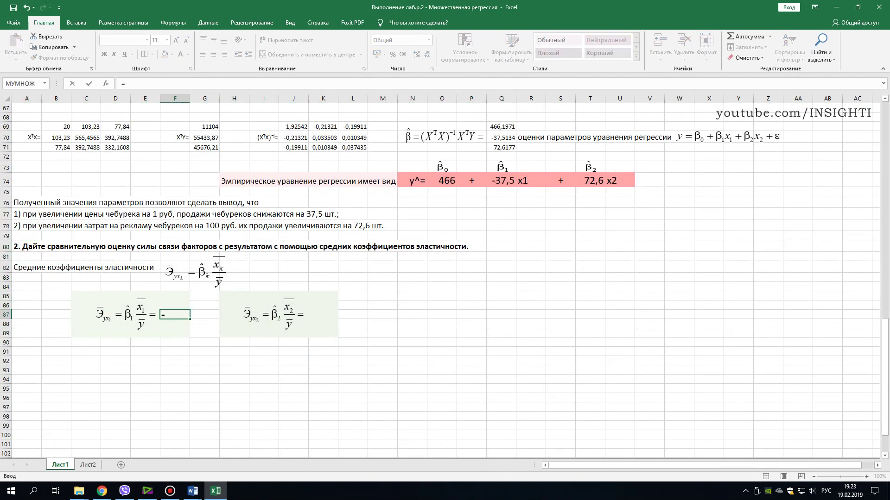
click(501, 181)
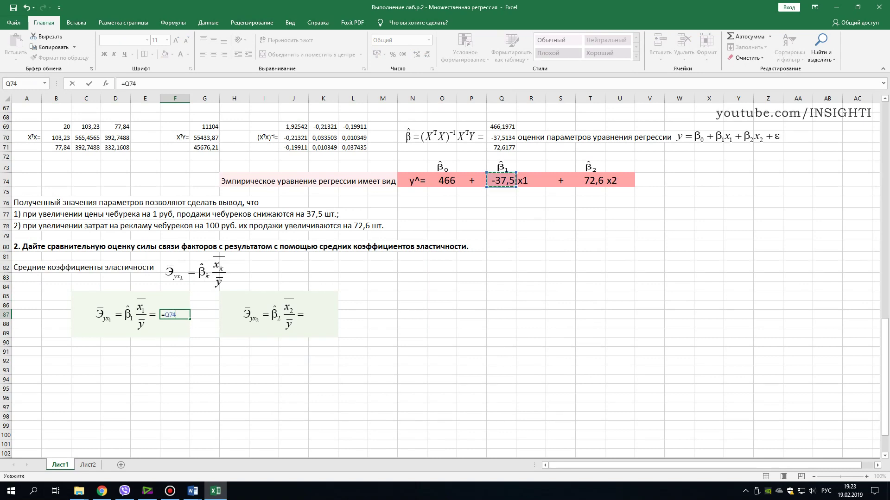
text(*)
scroll(445, 278, up, 6)
scroll(445, 278, up, 1)
scroll(445, 278, up, 2)
scroll(444, 278, up, 4)
scroll(445, 278, up, 6)
scroll(445, 278, up, 2)
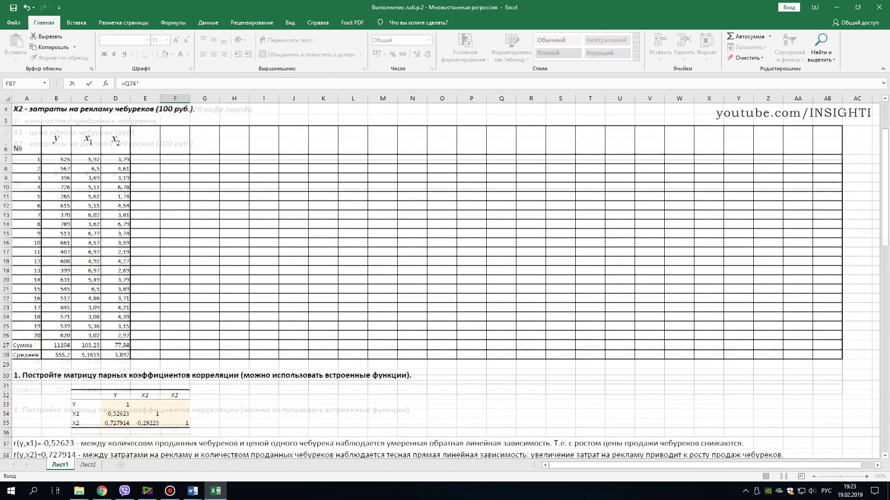
scroll(445, 278, up, 1)
click(85, 390)
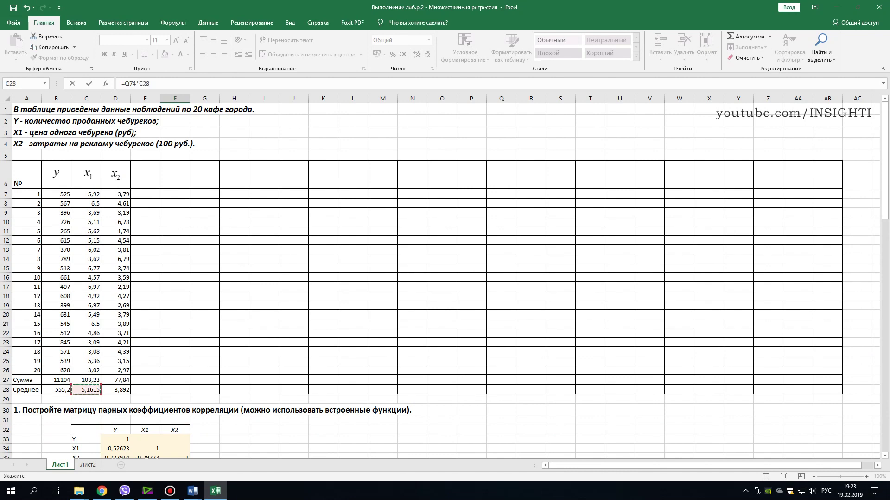
scroll(85, 390, down, 3)
scroll(86, 389, down, 2)
scroll(444, 278, down, 6)
scroll(444, 278, down, 9)
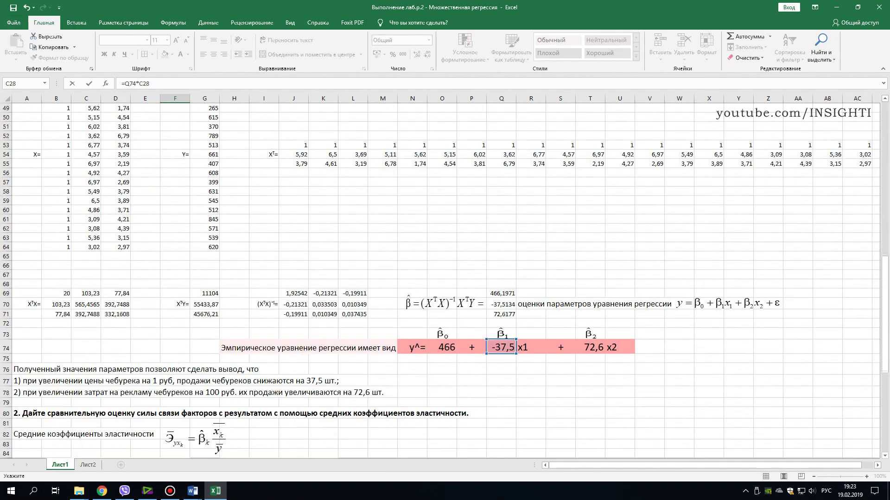
scroll(445, 278, down, 1)
text(/)
scroll(445, 278, up, 7)
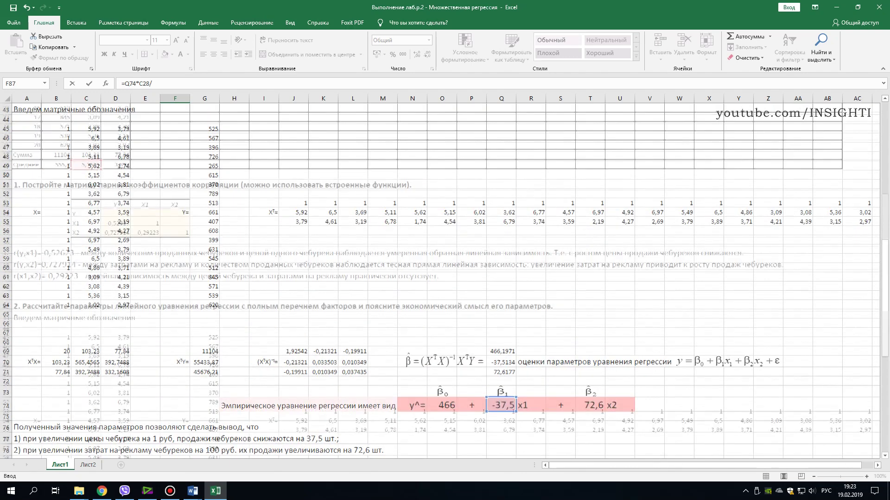
scroll(56, 390, up, 8)
scroll(56, 390, up, 6)
click(56, 389)
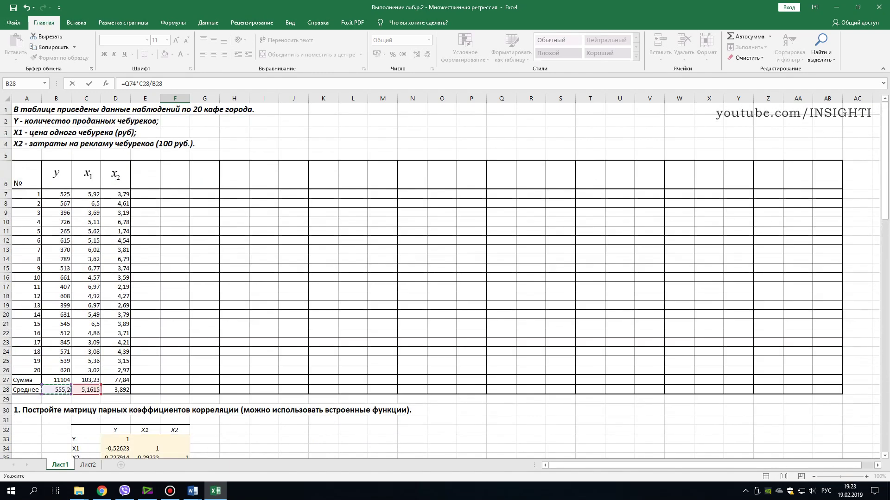
key(Return)
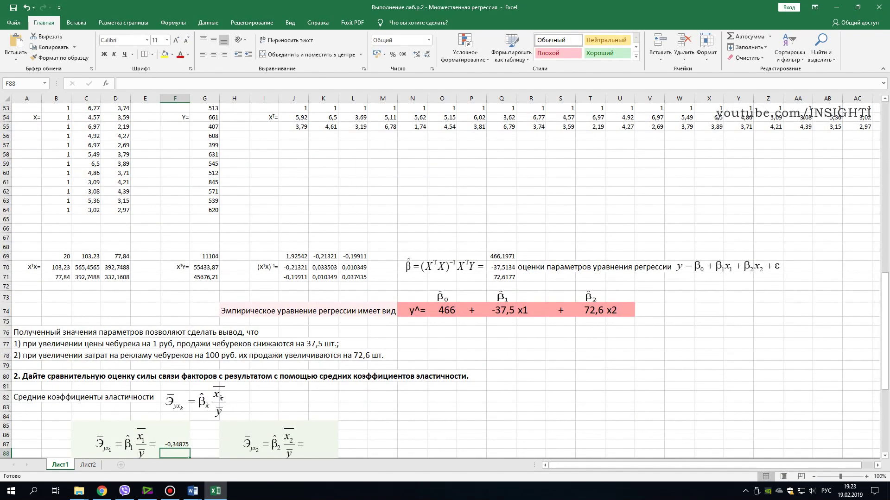
- Compute the advertising elasticity 0,509056 in K87 as =T74*D28/B28
scroll(445, 278, down, 3)
click(323, 360)
text(=)
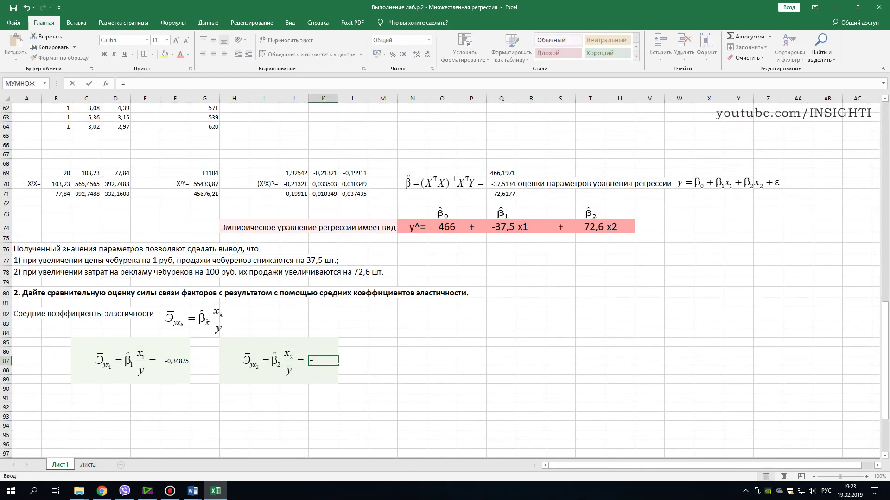
click(590, 227)
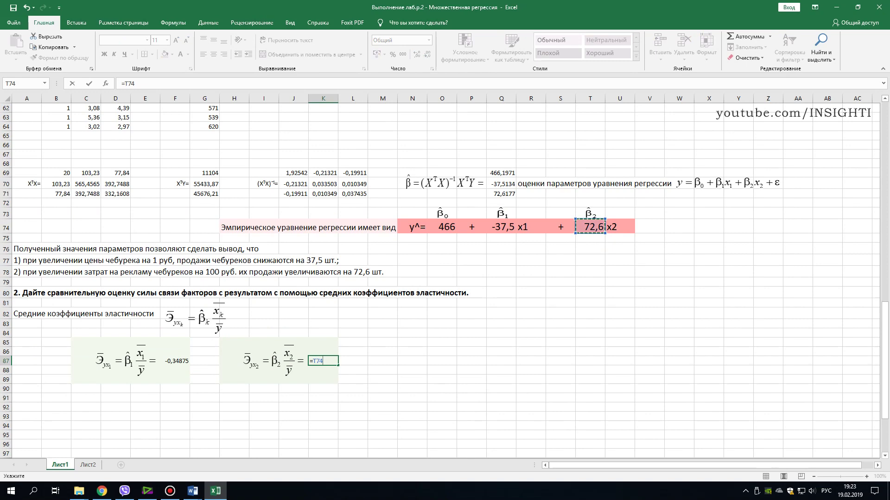
text(*)
scroll(445, 278, up, 6)
scroll(445, 278, up, 6)
scroll(445, 278, up, 4)
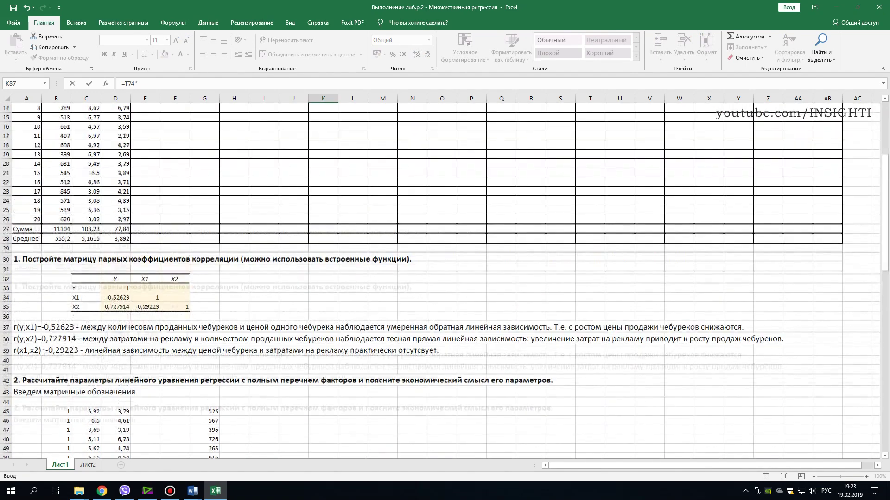
scroll(445, 278, up, 4)
click(116, 390)
text(/)
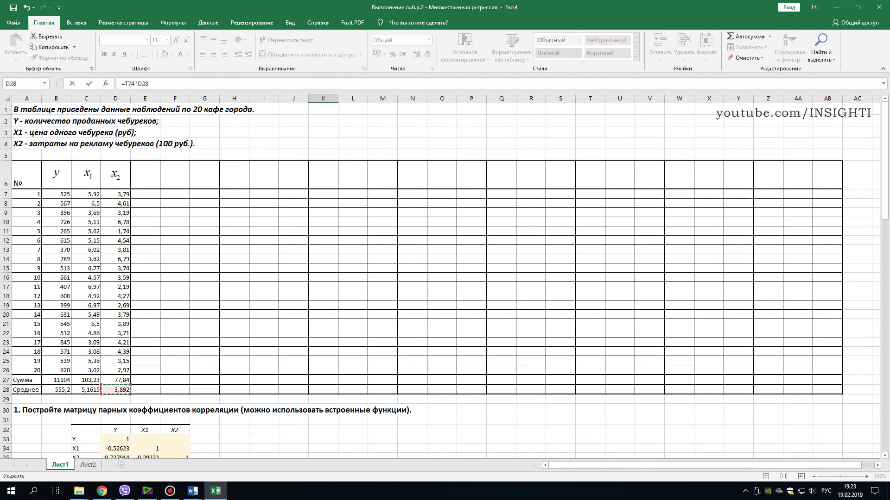
click(56, 390)
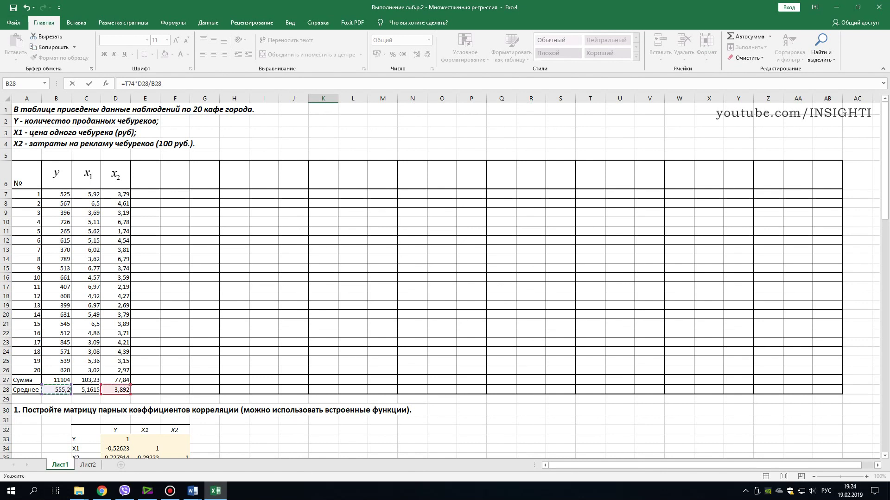
key(Return)
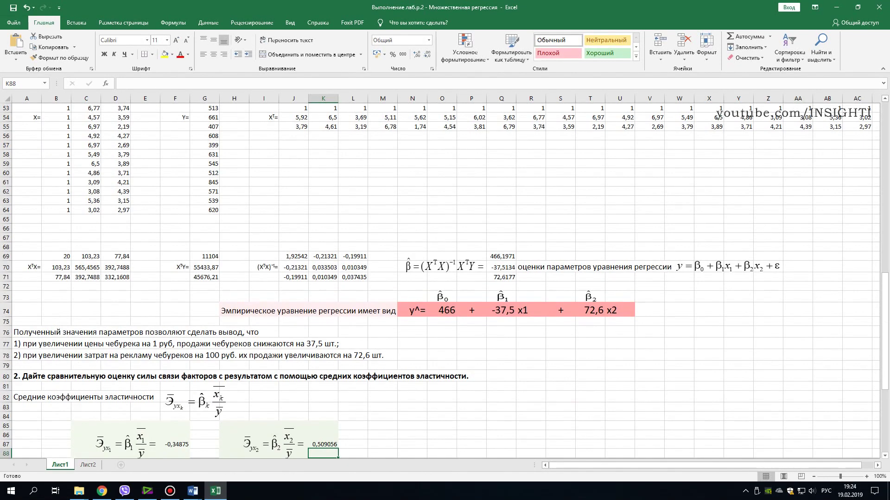
click(27, 398)
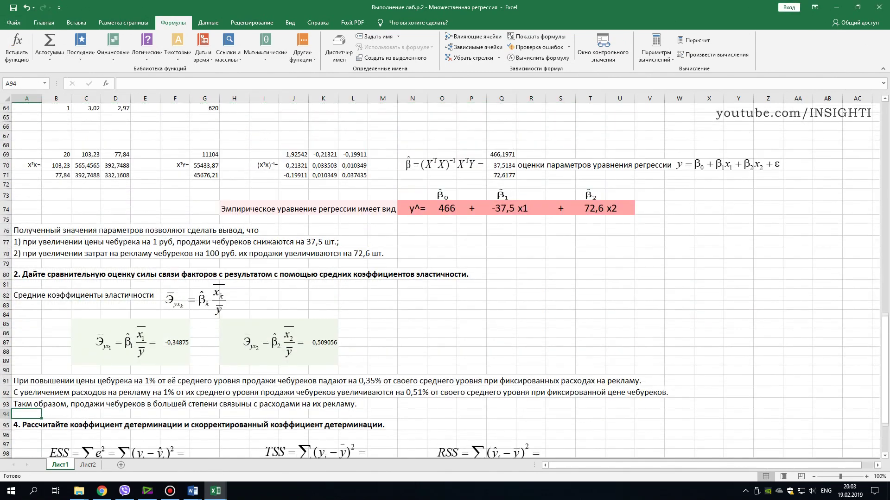
- Enter =$O$74+$Q$74*C7+$T$74*D7 in E7 as the predicted sales value
scroll(445, 278, up, 5)
scroll(445, 278, up, 3)
scroll(445, 278, up, 6)
scroll(445, 278, up, 6)
scroll(444, 278, up, 2)
click(145, 194)
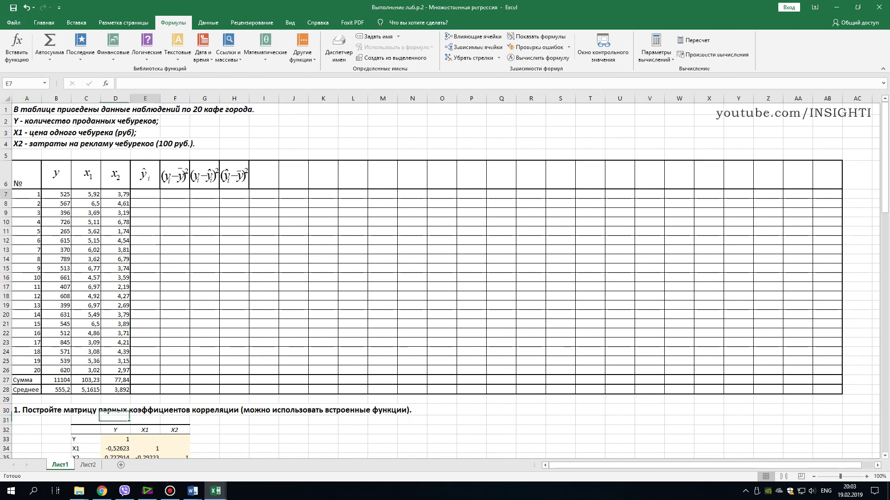
text(=)
scroll(445, 278, down, 7)
scroll(445, 278, down, 2)
scroll(445, 278, down, 5)
scroll(445, 278, down, 5)
click(442, 265)
key(F4)
scroll(444, 278, up, 8)
scroll(444, 278, up, 10)
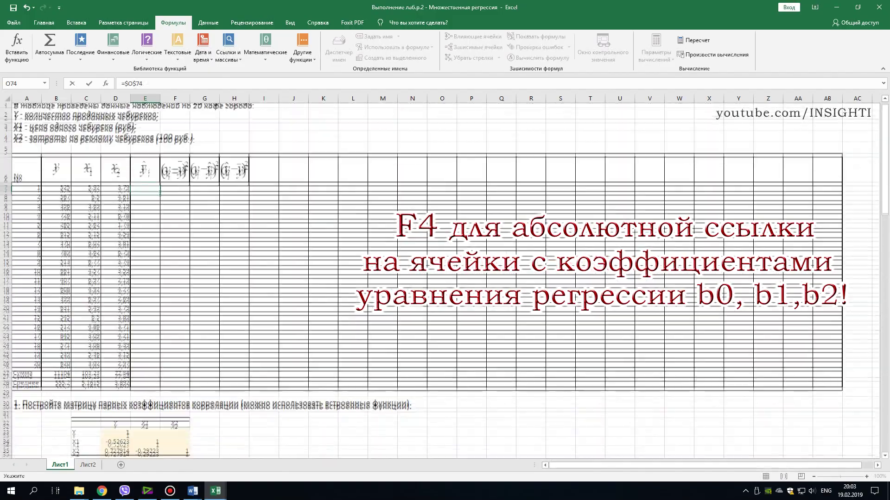
scroll(445, 278, up, 1)
text(+)
scroll(445, 278, down, 5)
scroll(445, 278, down, 4)
scroll(445, 278, down, 1)
scroll(445, 278, down, 1)
scroll(445, 278, down, 3)
click(510, 376)
key(F4)
scroll(445, 278, up, 5)
scroll(444, 278, up, 10)
text(*)
click(87, 195)
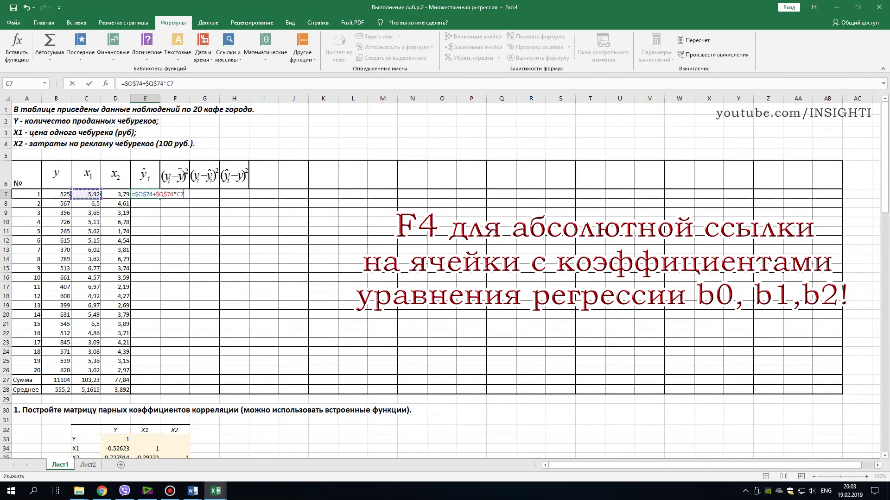
text(+)
scroll(445, 278, down, 1)
scroll(445, 278, down, 8)
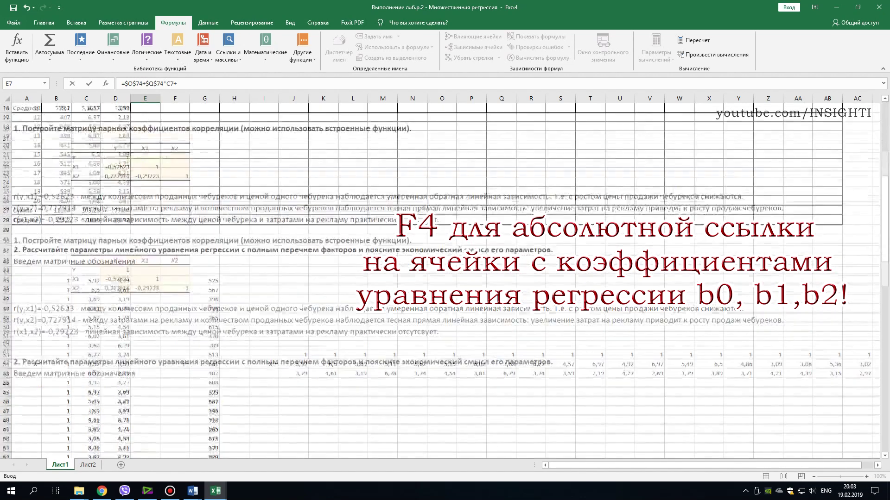
scroll(445, 278, down, 5)
click(597, 405)
key(F4)
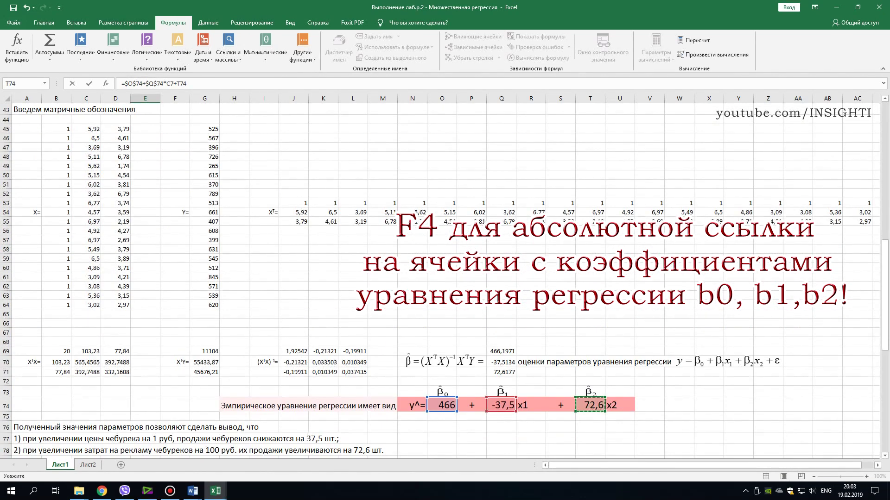
scroll(597, 405, up, 15)
text(*)
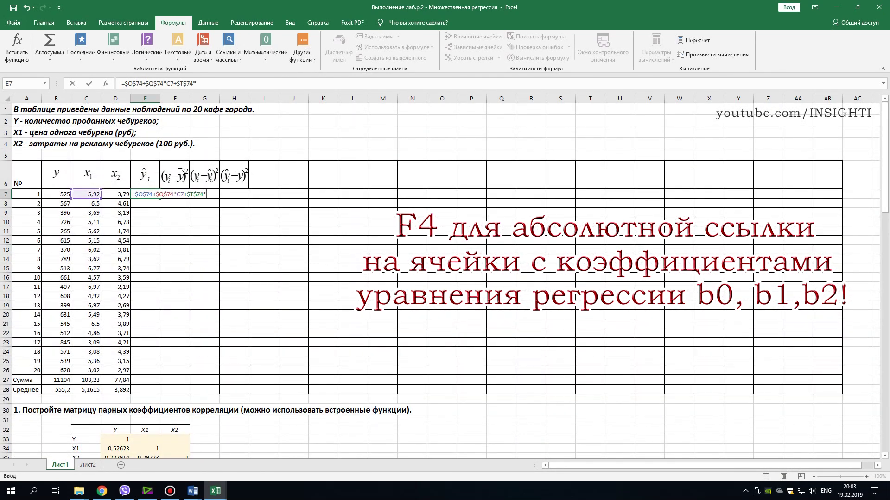
text(D7)
key(Return)
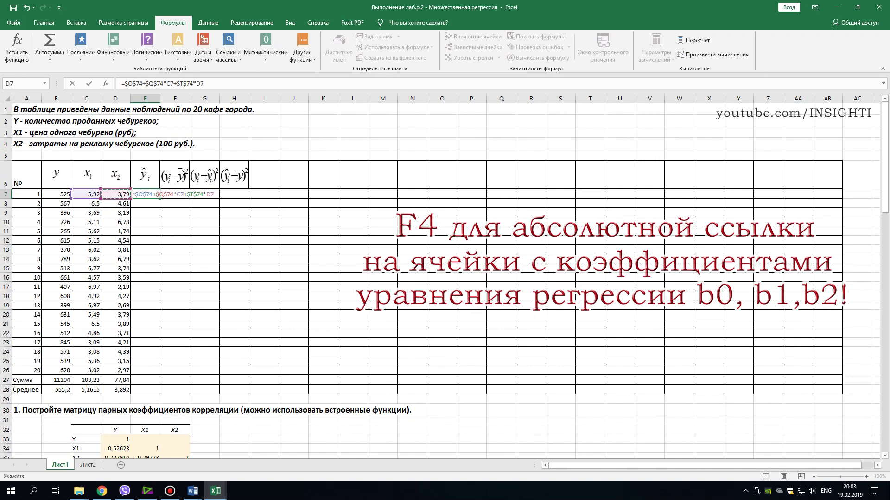
- Fill the E7 formula down to E26, giving fitted values 519,3391 to 568,5813
click(145, 195)
drag(161, 199, 158, 371)
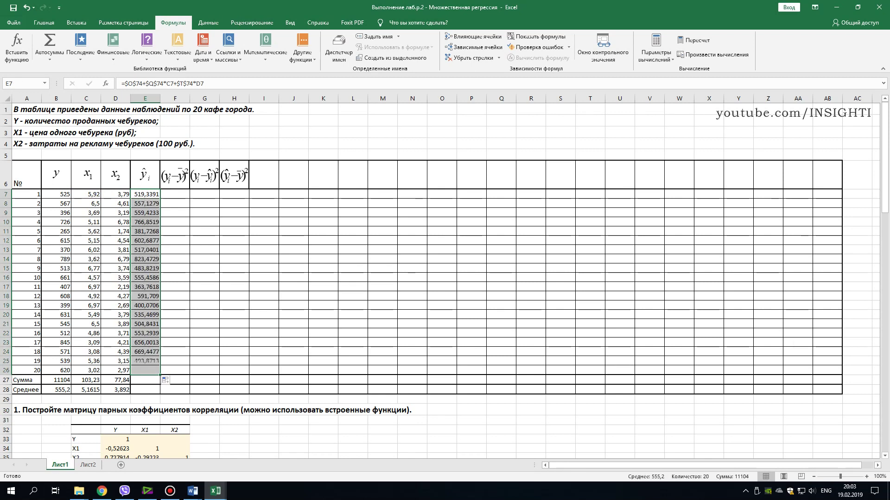
click(175, 194)
- Fill =(B7-$B$28)^2 down F7:F26 and AutoSum it to 390857,2 in F27
text(=(B7)
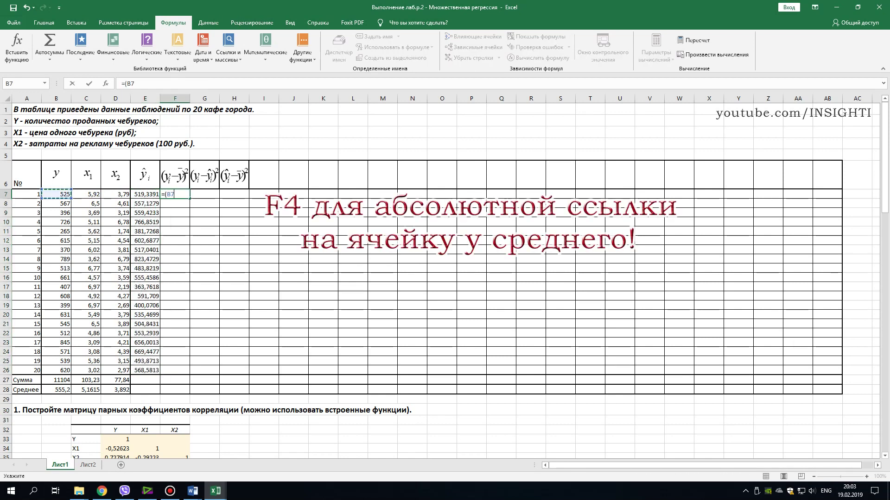
click(56, 194)
text(-)
click(56, 390)
key(F4)
text()^2)
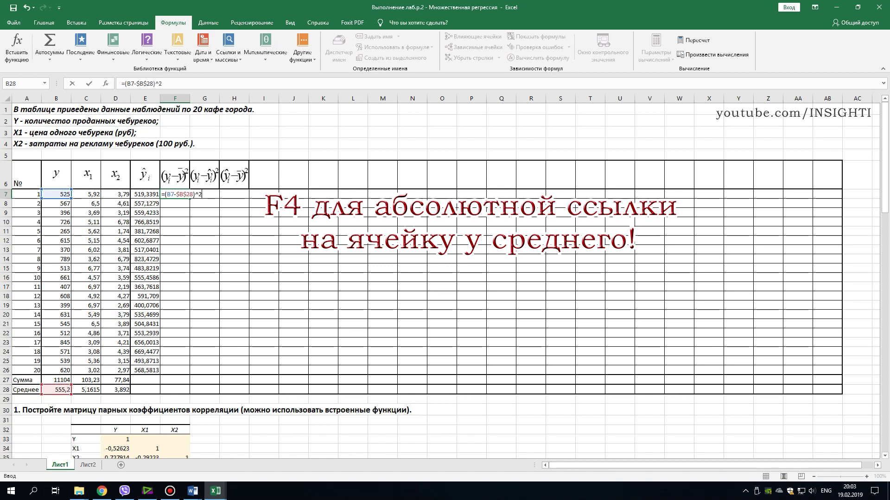
key(ctrl+Return)
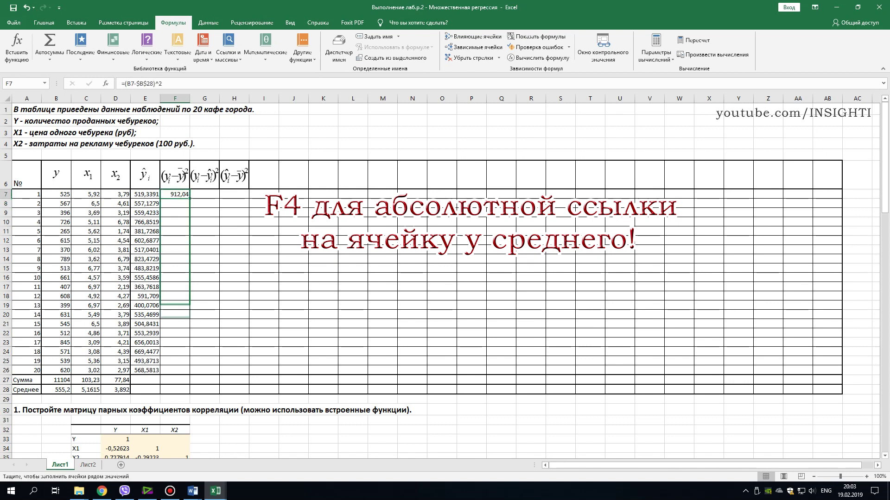
drag(190, 198, 189, 374)
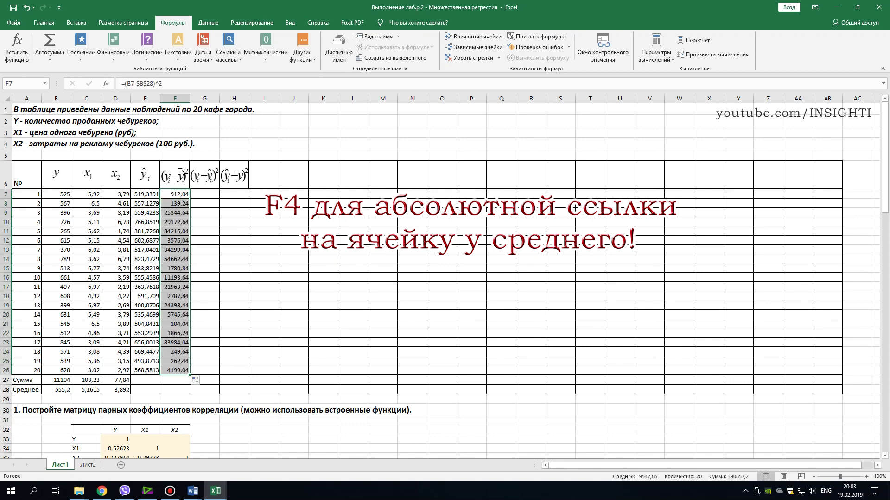
click(50, 42)
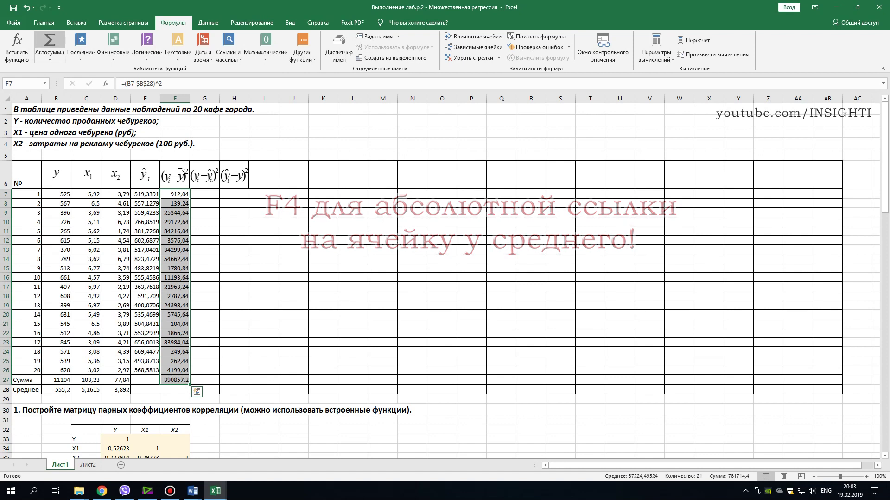
- Fill =(B7-E7)^2 down G7:G26 and AutoSum it to 141754,6 in G27
click(205, 193)
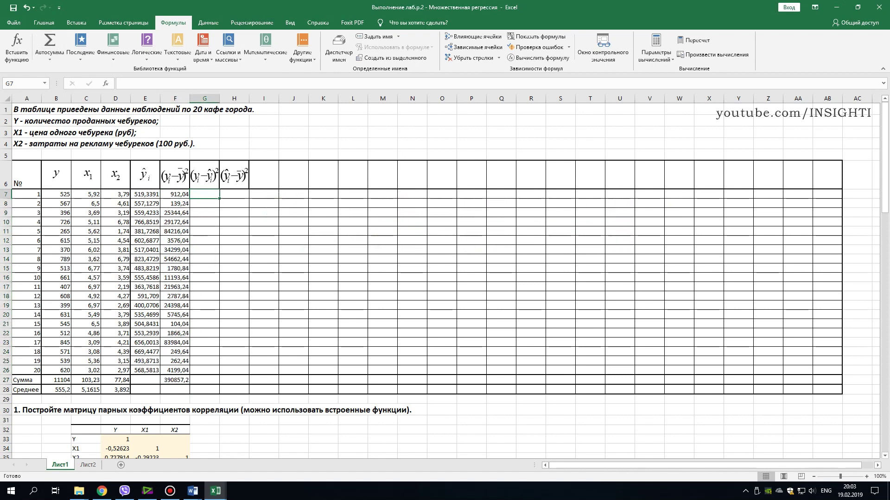
text(=()
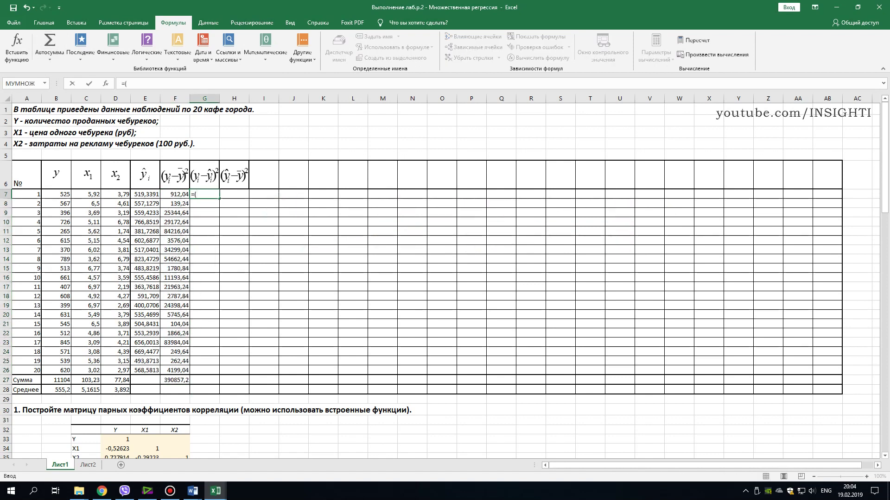
click(56, 194)
text(-)
click(145, 194)
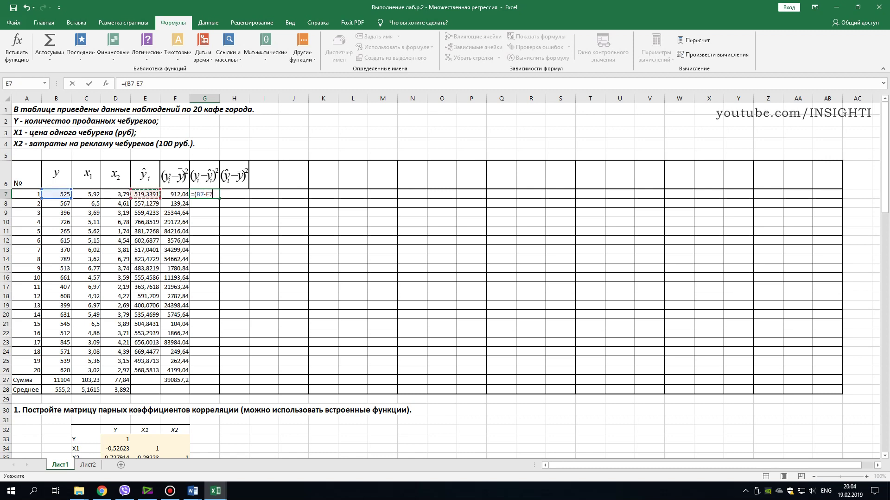
text()^2)
key(Return)
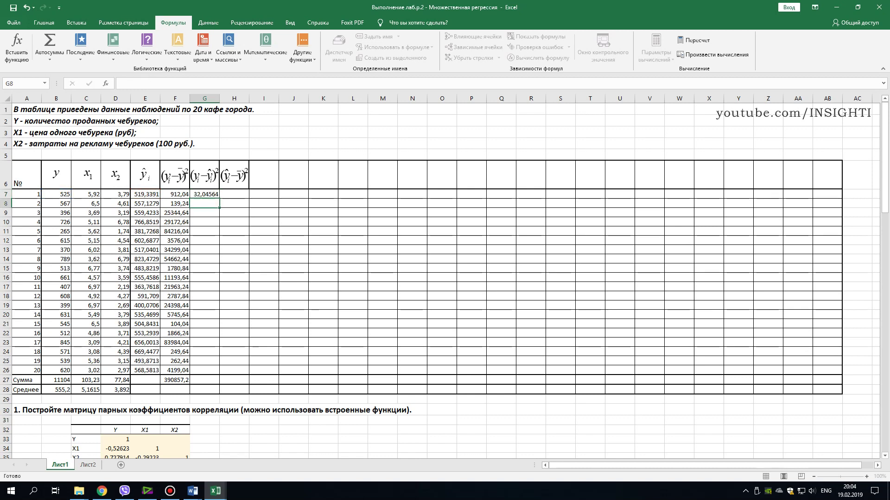
click(205, 194)
drag(219, 199, 219, 375)
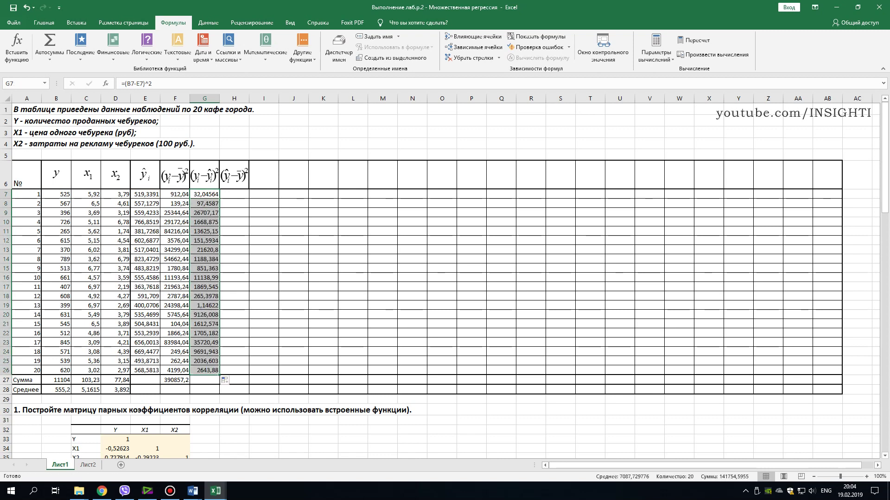
click(50, 41)
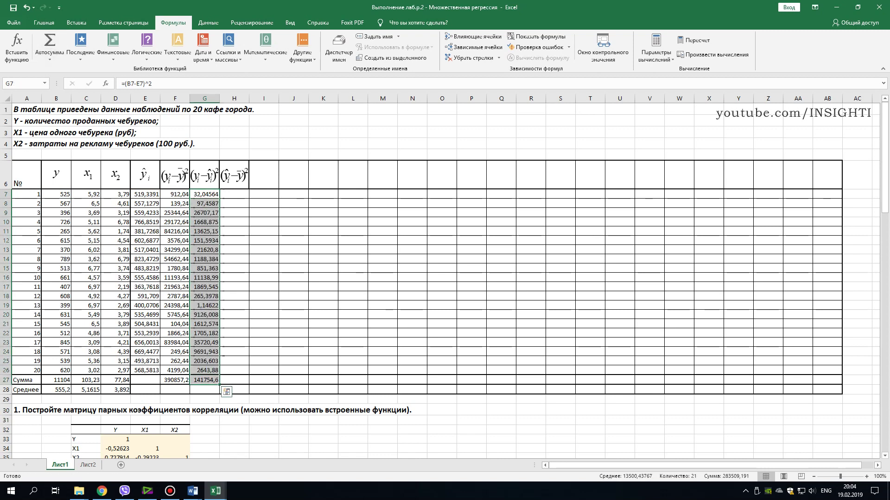
click(234, 194)
text(=)
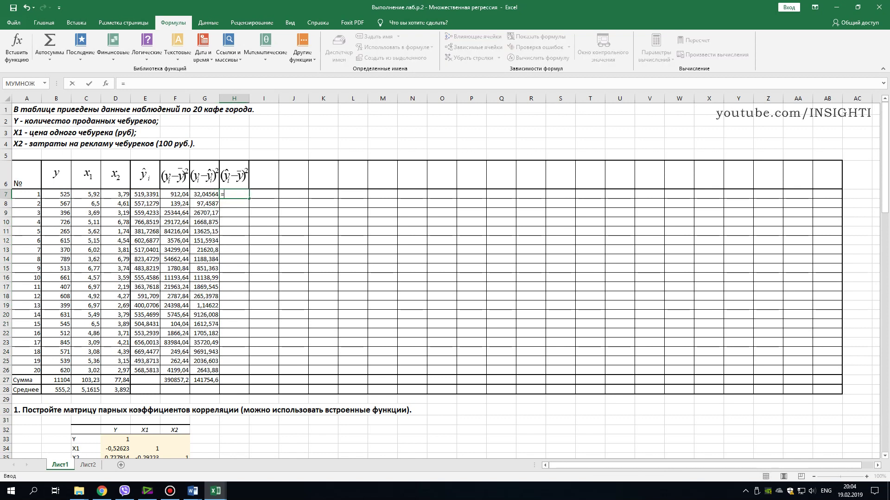
text(()
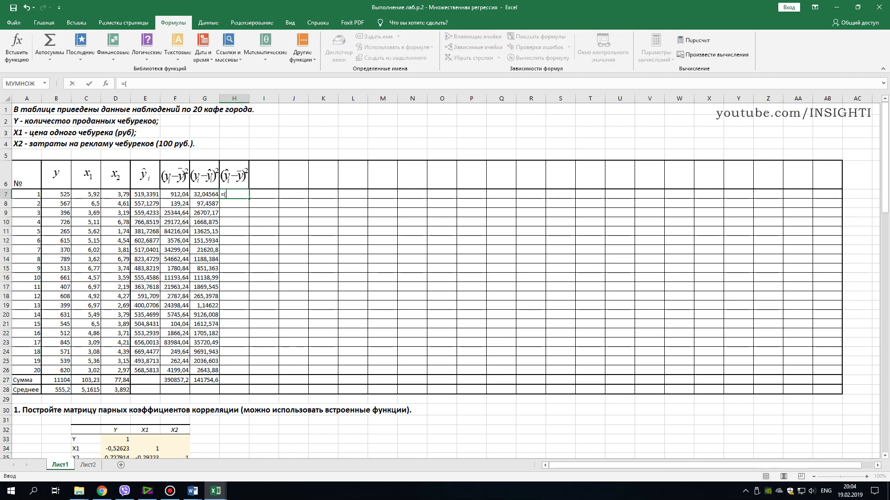
- Fill =(E7-$B$28)^2 down H7:H26 and AutoSum it to 249102,6 in H27
click(145, 194)
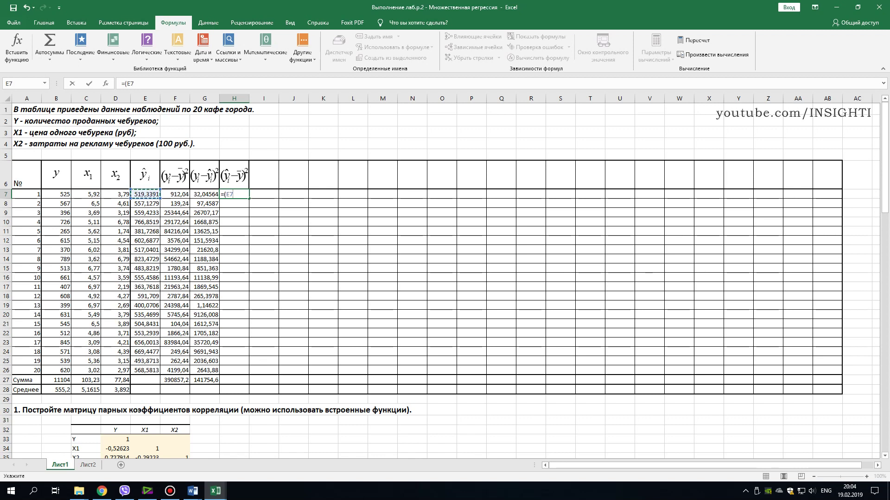
text(-)
click(56, 390)
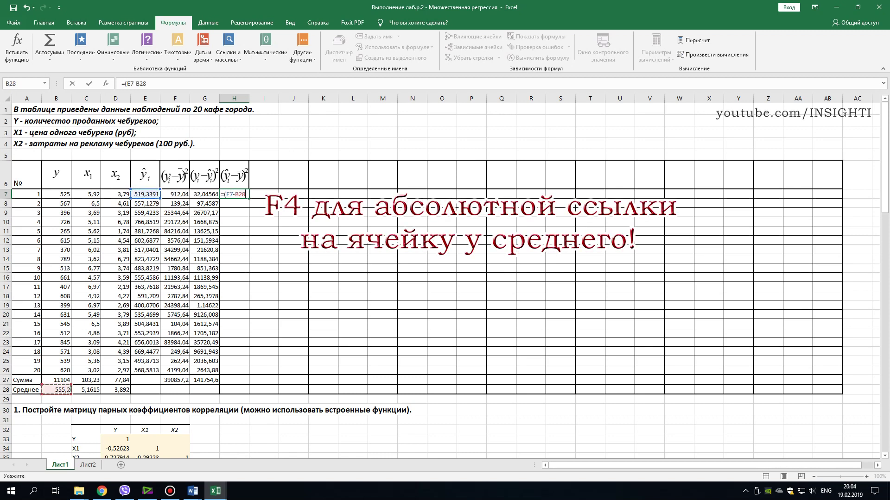
key(F4)
text()^2)
key(Return)
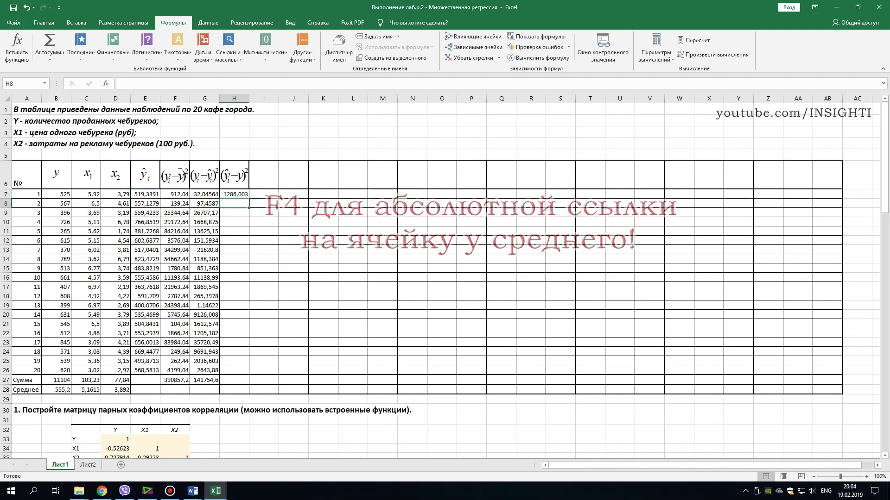
click(234, 194)
drag(249, 199, 249, 374)
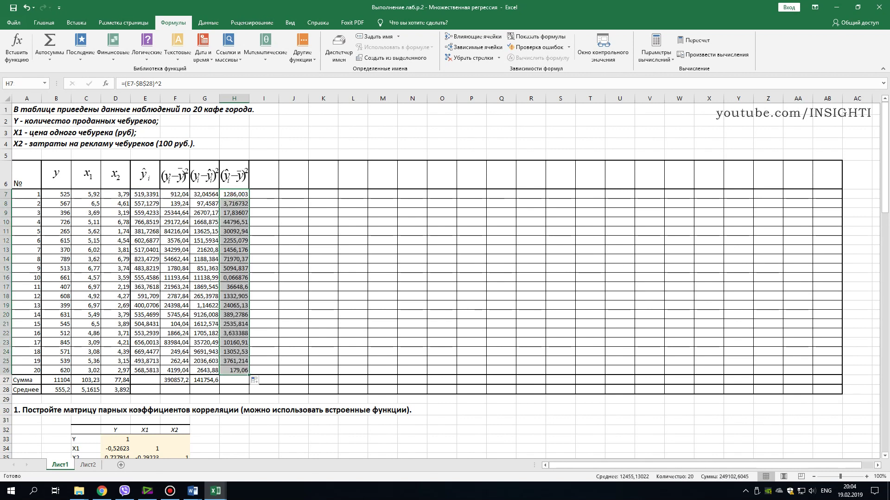
click(50, 44)
click(234, 389)
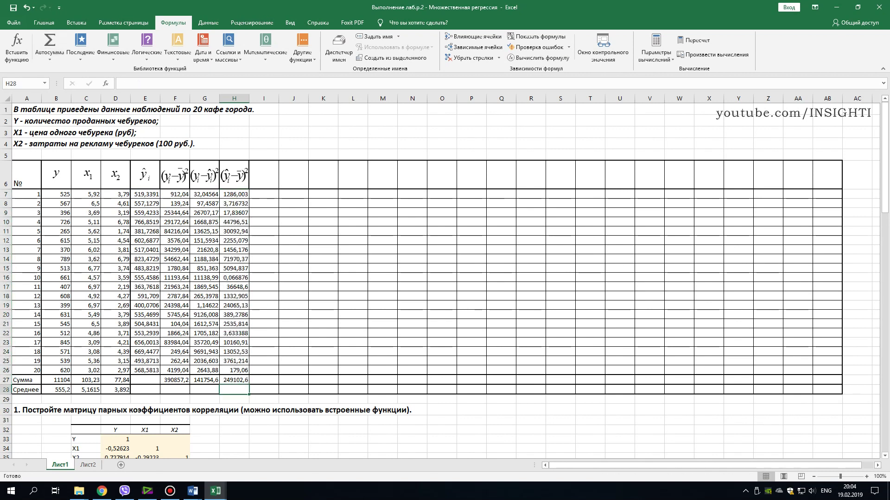
- Link ESS in G98 to the column G total in G27, giving 141754,6
scroll(440, 278, down, 4)
scroll(445, 278, down, 3)
scroll(444, 278, down, 6)
scroll(445, 278, down, 2)
scroll(445, 278, down, 2)
scroll(445, 278, down, 5)
scroll(444, 278, down, 1)
scroll(445, 278, down, 1)
scroll(445, 278, down, 2)
click(204, 237)
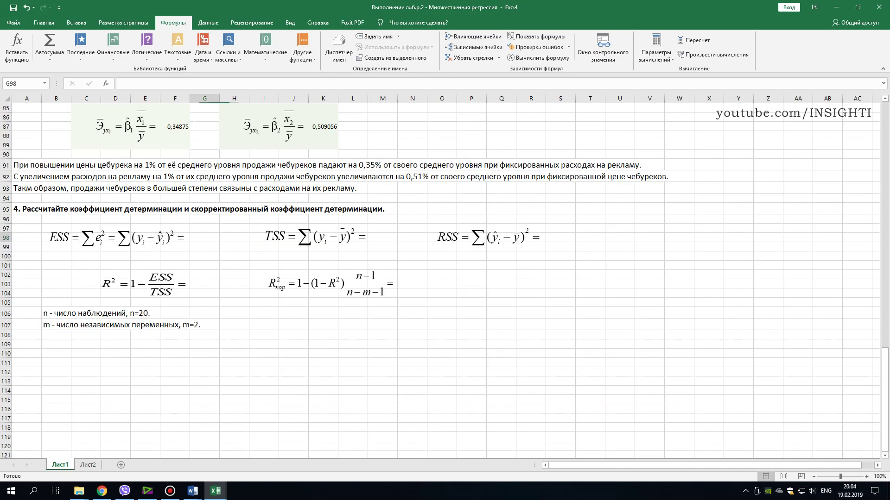
text(=)
scroll(444, 278, up, 7)
scroll(445, 278, up, 4)
scroll(445, 278, up, 4)
scroll(445, 278, up, 2)
scroll(445, 278, up, 6)
scroll(444, 278, up, 2)
scroll(445, 278, up, 3)
key(Escape)
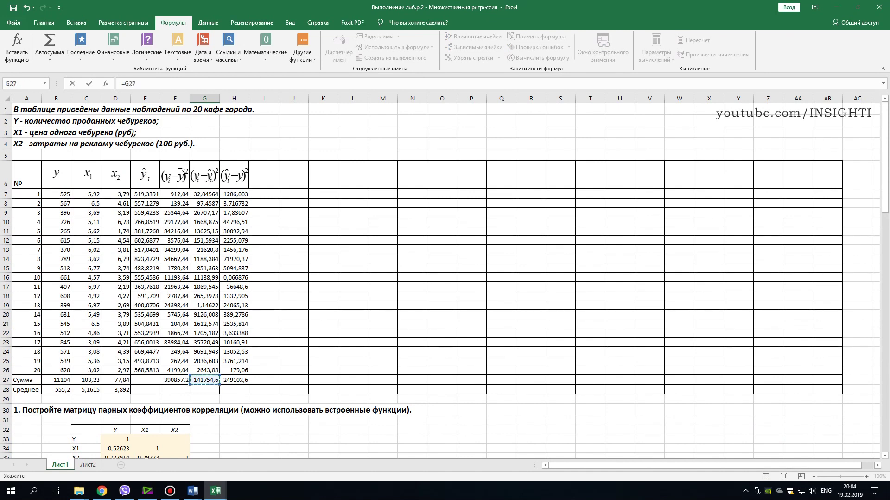
- Set TSS in M98 to the column F total =F27, giving 390857,2
scroll(444, 278, down, 20)
scroll(445, 278, down, 2)
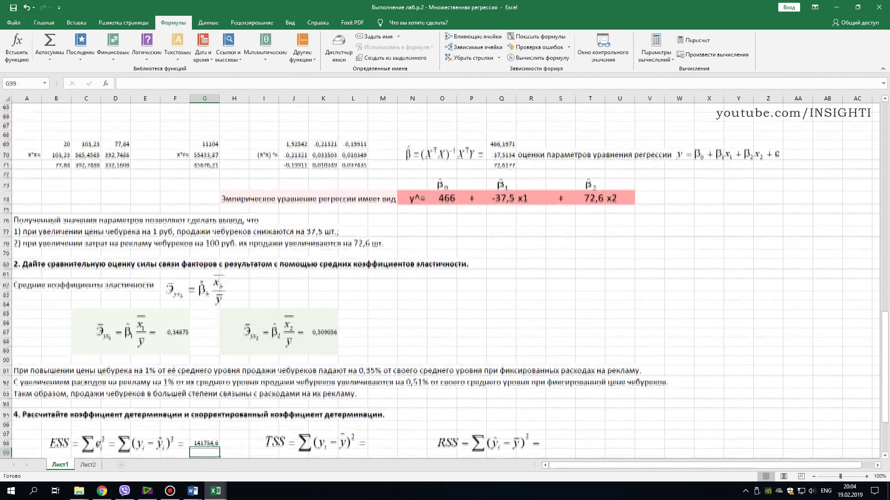
scroll(445, 278, down, 2)
click(382, 356)
text(=)
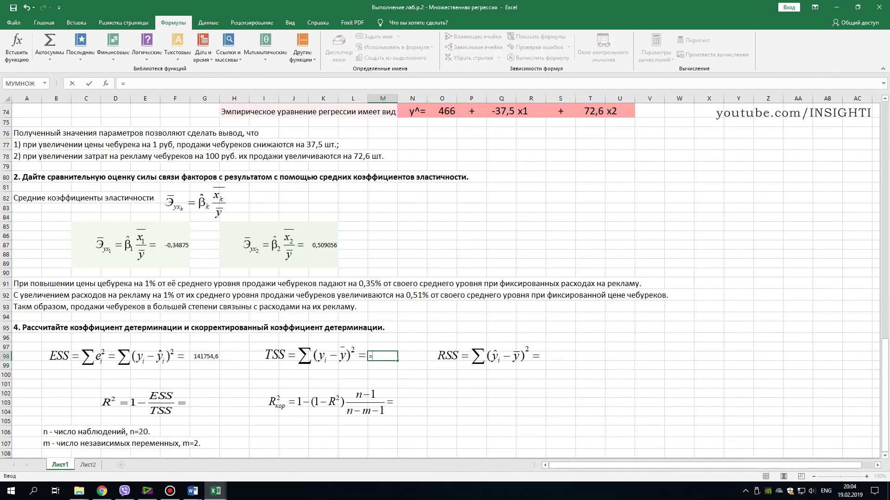
scroll(444, 278, up, 3)
scroll(444, 278, up, 4)
scroll(445, 278, up, 4)
scroll(445, 278, up, 8)
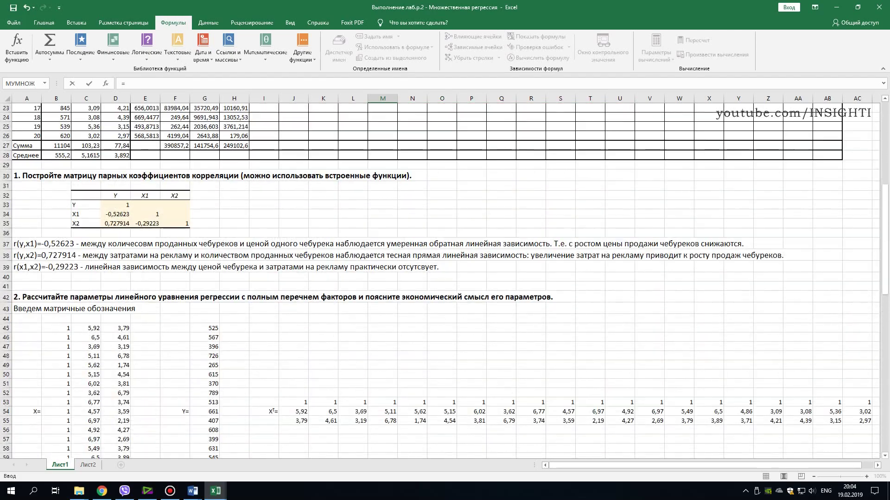
scroll(445, 278, up, 3)
scroll(445, 278, up, 1)
scroll(445, 278, up, 2)
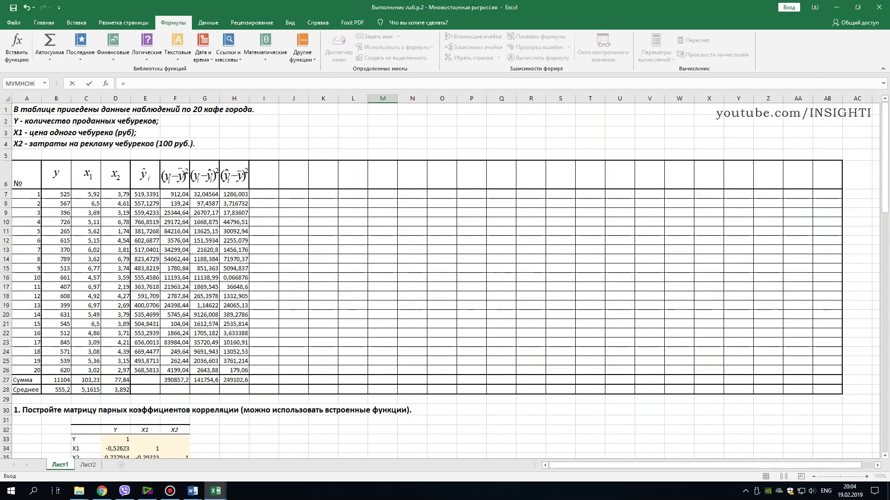
click(176, 380)
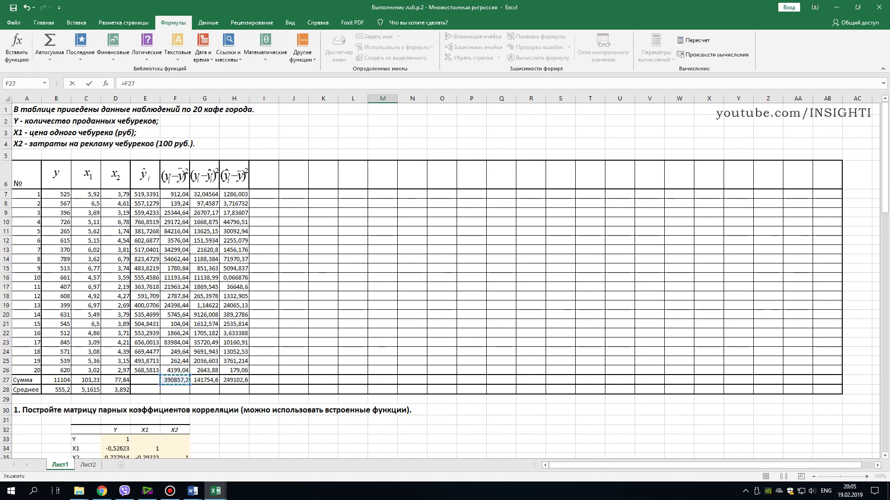
key(Return)
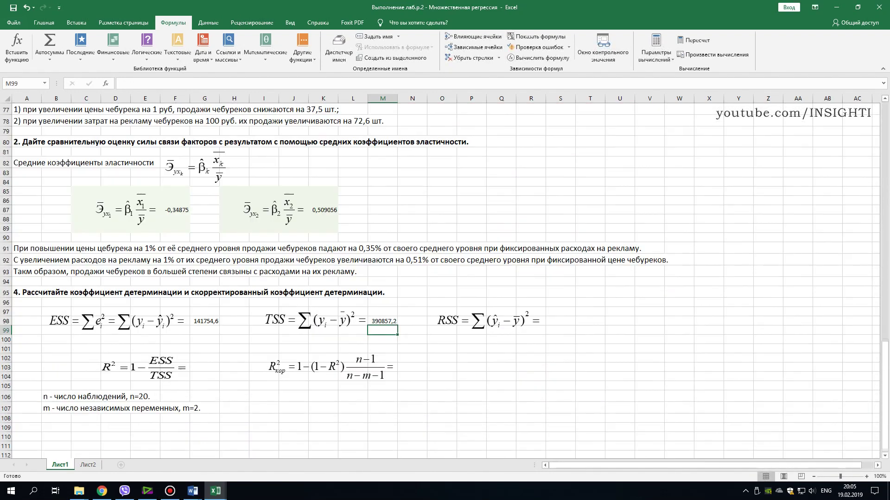
- Set RSS in S98 to the column H total =H27, giving 249102,6
text(=)
scroll(445, 278, up, 5)
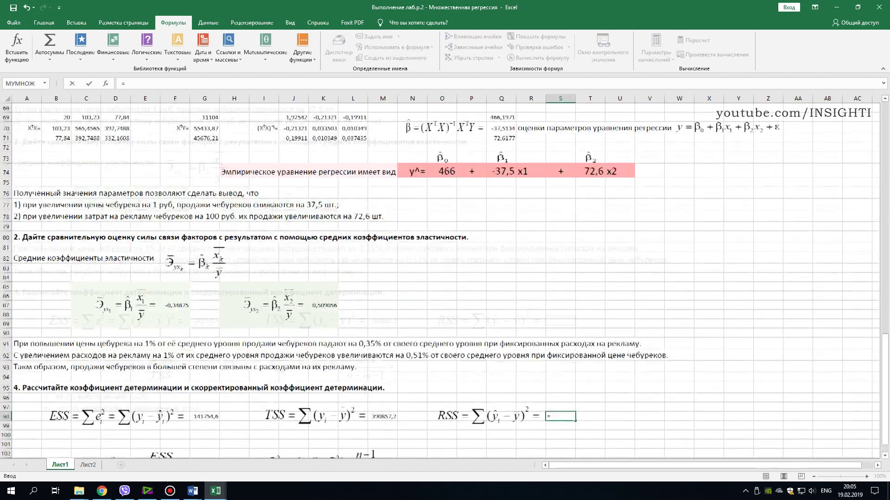
scroll(445, 278, up, 5)
scroll(445, 278, up, 8)
scroll(445, 278, up, 7)
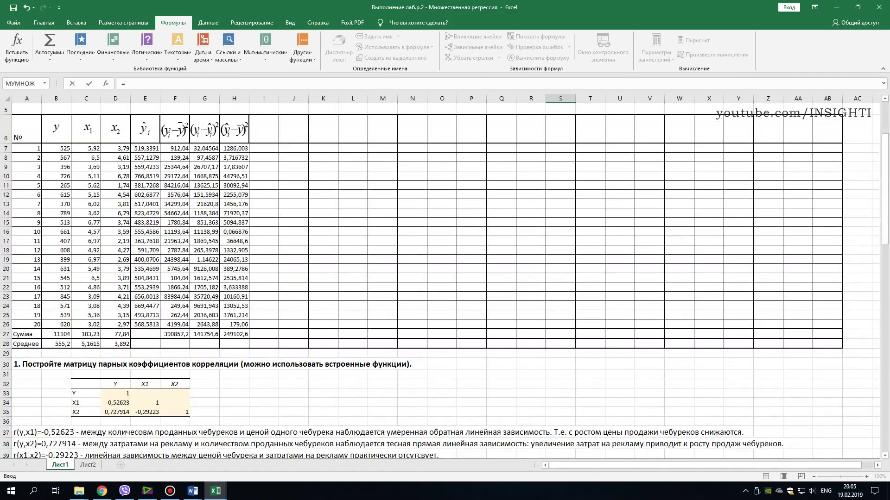
scroll(445, 278, up, 1)
click(234, 380)
key(Return)
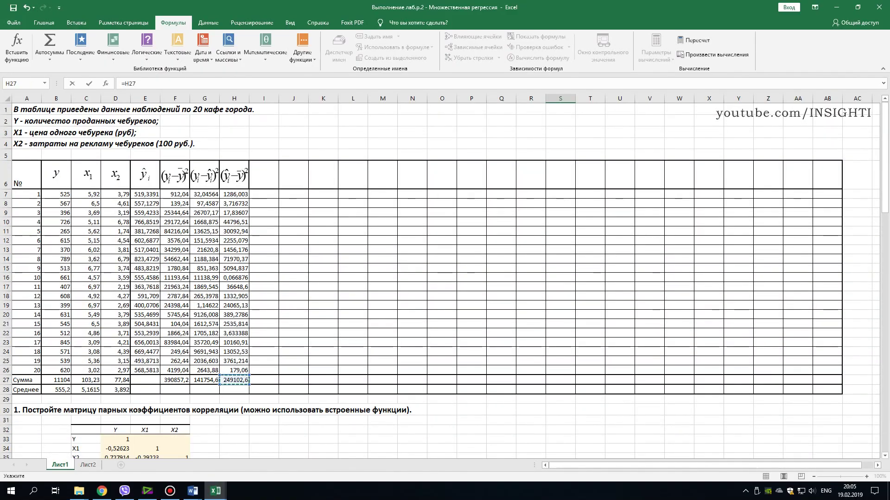
scroll(445, 278, down, 3)
- Calculate R² in G103 as =1-G98/M98, giving 0,637324
click(205, 368)
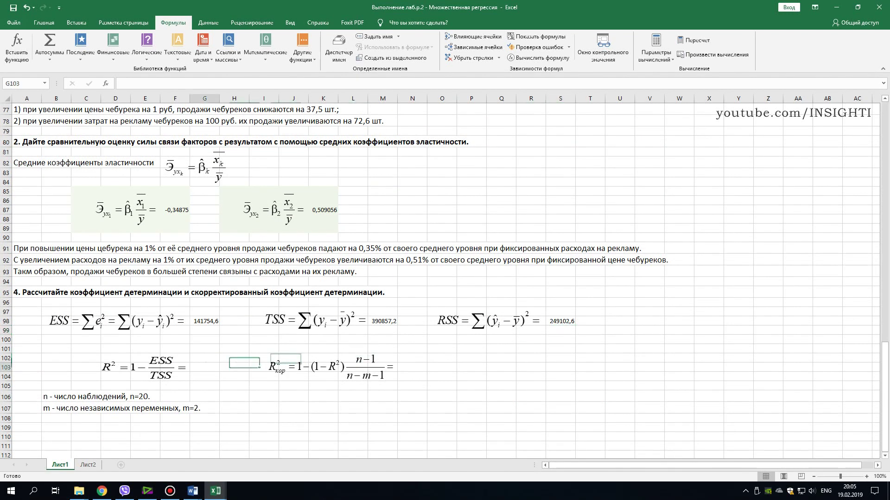
text(=1-)
click(204, 321)
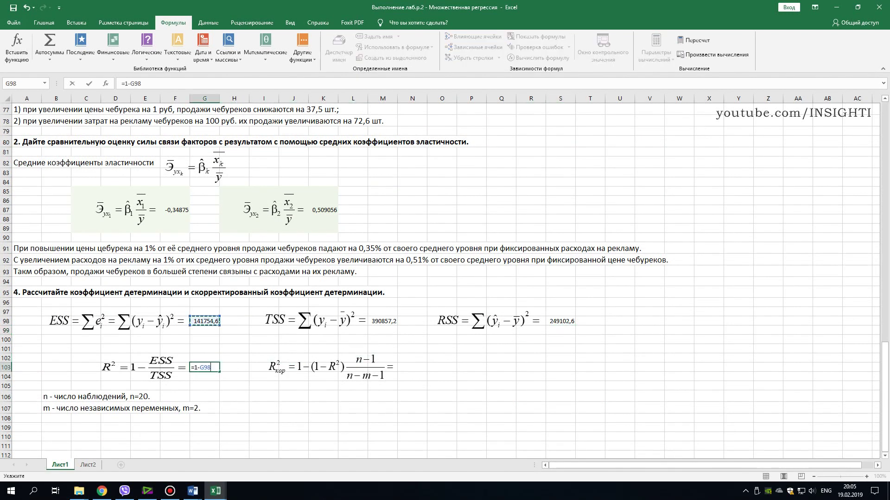
text(/)
click(383, 321)
key(Return)
- Build the adjusted R² formula in N103 as =1-(1-G103)*19/17
click(412, 367)
text(=1-(1-)
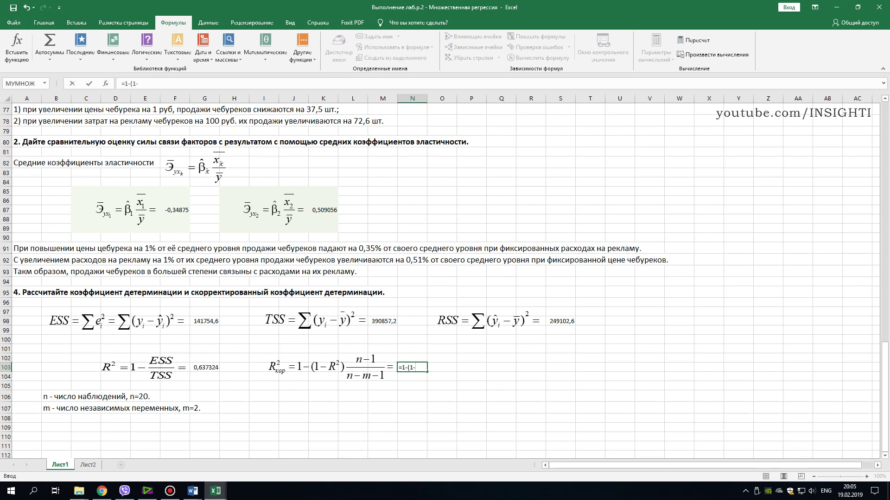
click(204, 367)
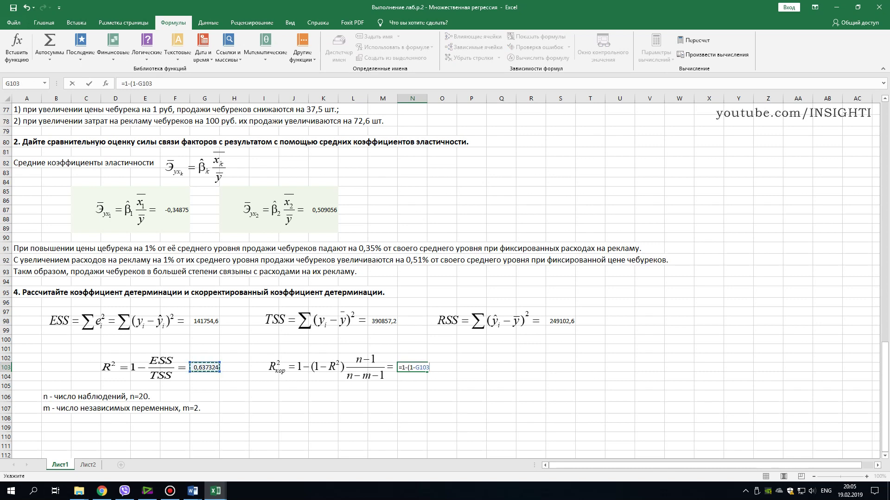
text())
text(17)
- Commit the adjusted R² of 0,594656 and add conclusions that 64% of sales variation is explained
key(Return)
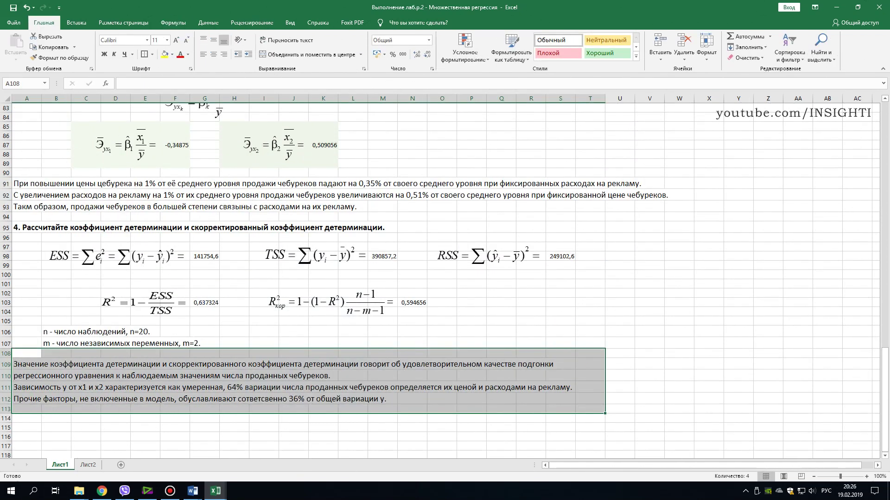
click(26, 353)
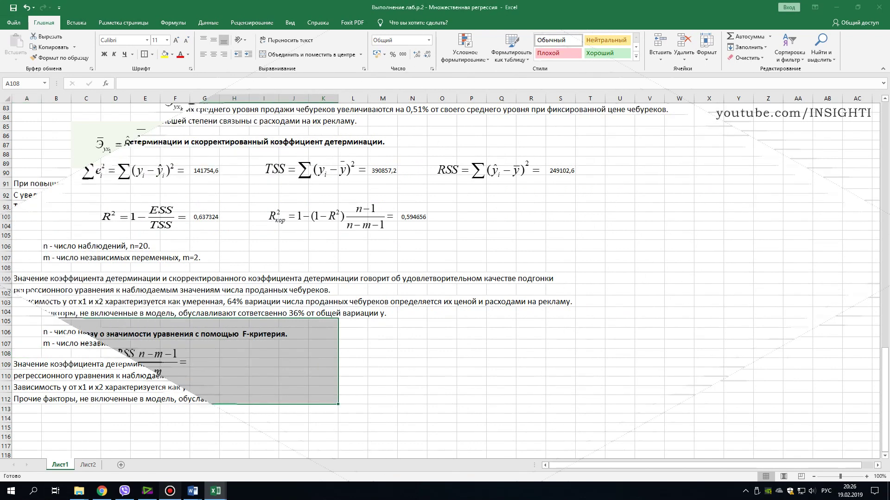
click(204, 362)
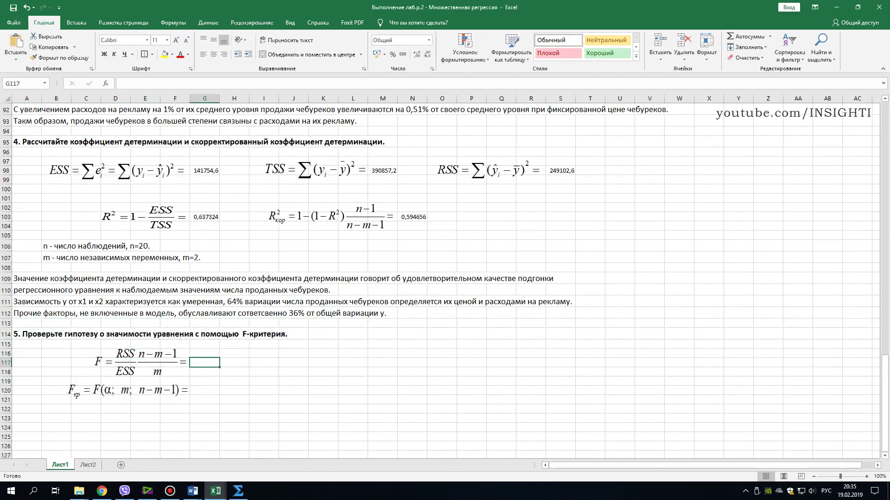
- Enter the F-statistic in G117 as =S98/G98*17/2, giving 14,93689
text(=)
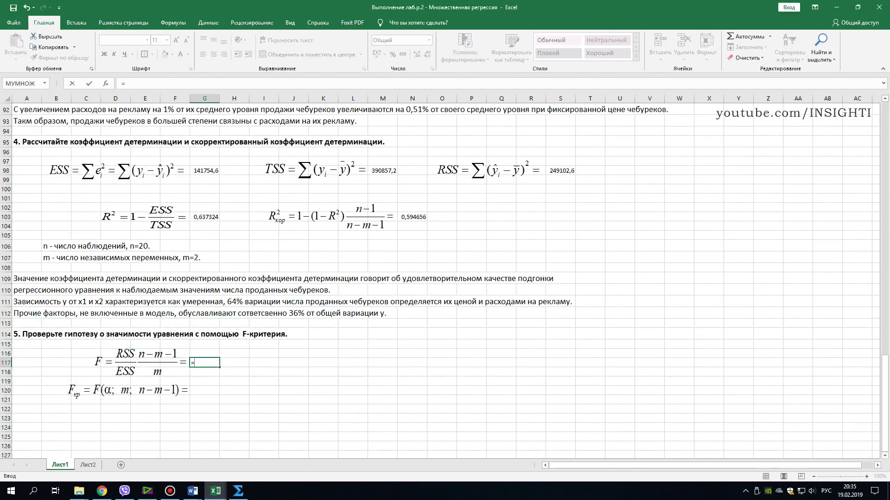
click(561, 171)
text(/)
click(204, 171)
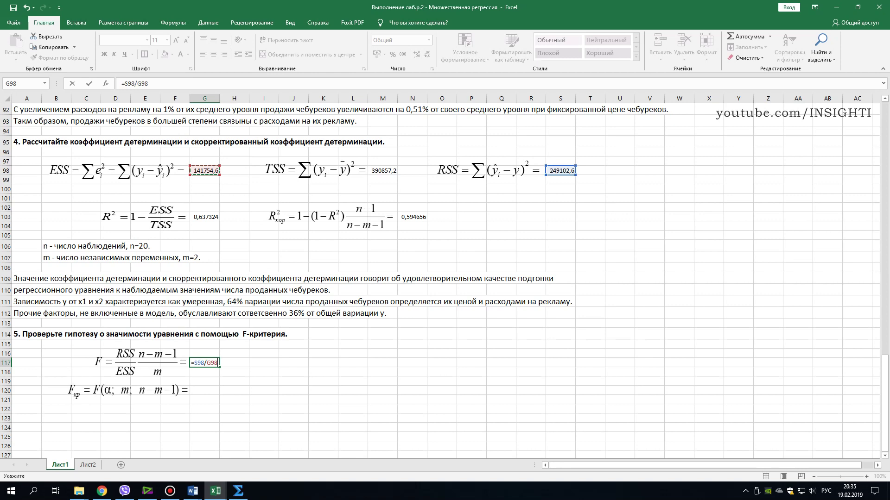
text(*)
key(Return)
key(Down)
key(Down)
- Compute critical F in G120 with F.ОБР.ПХ(0,05;2;17), giving 3,591531
key(shift+F3)
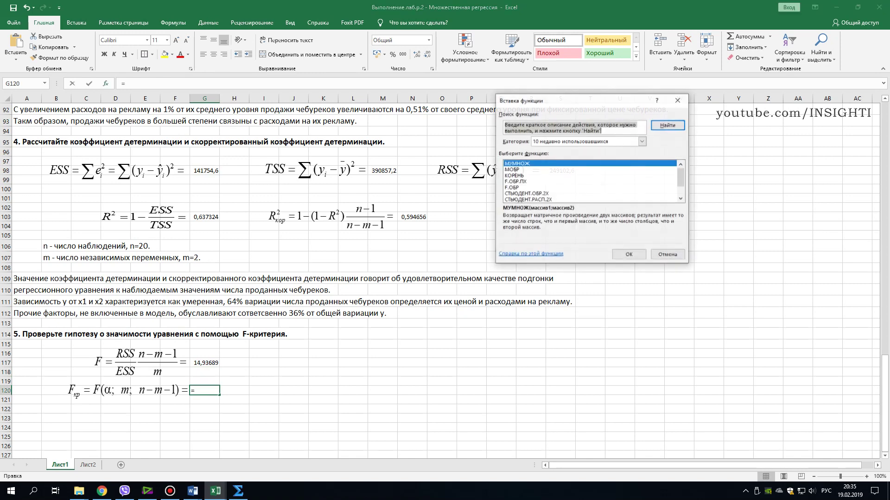
key(Return)
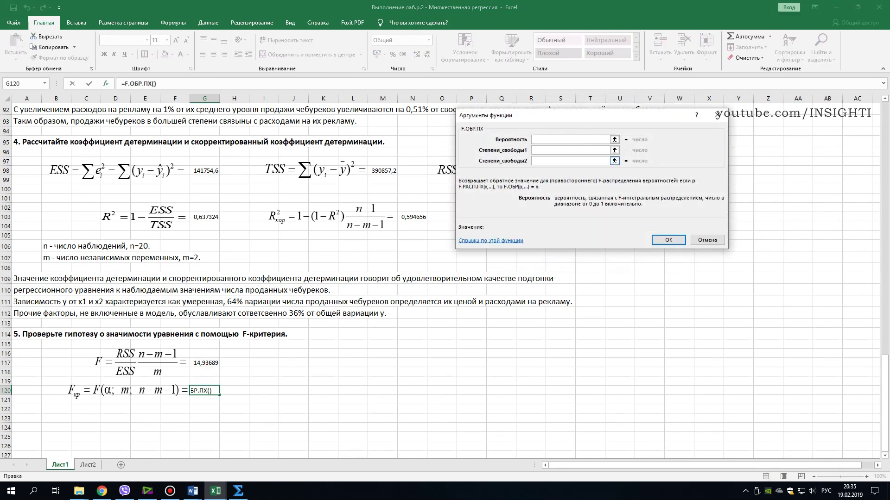
text(0,05)
key(Tab)
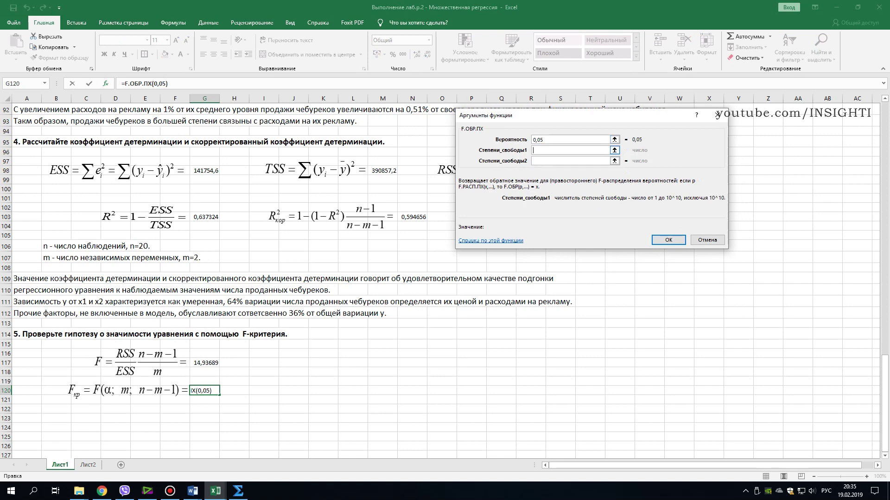
text(2)
key(Tab)
text(17)
click(668, 240)
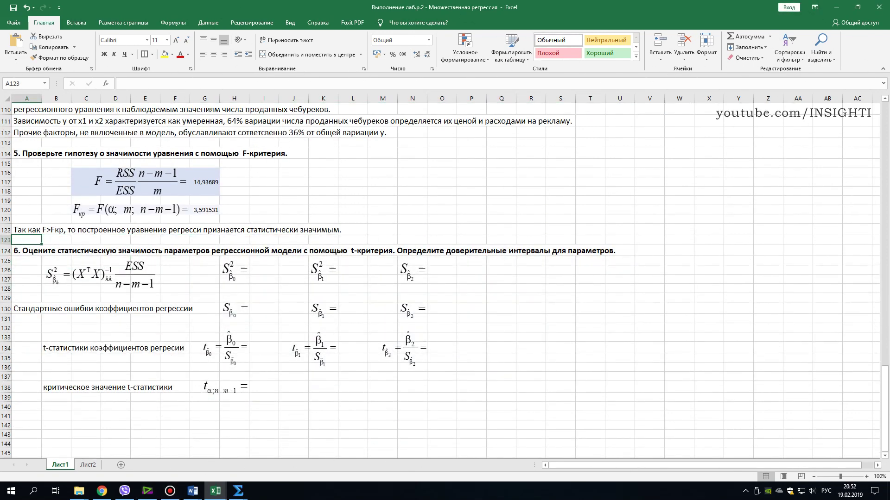
- Compute the β0 variance as J69 times ESS in G98 over 17, giving 16055,13
click(264, 269)
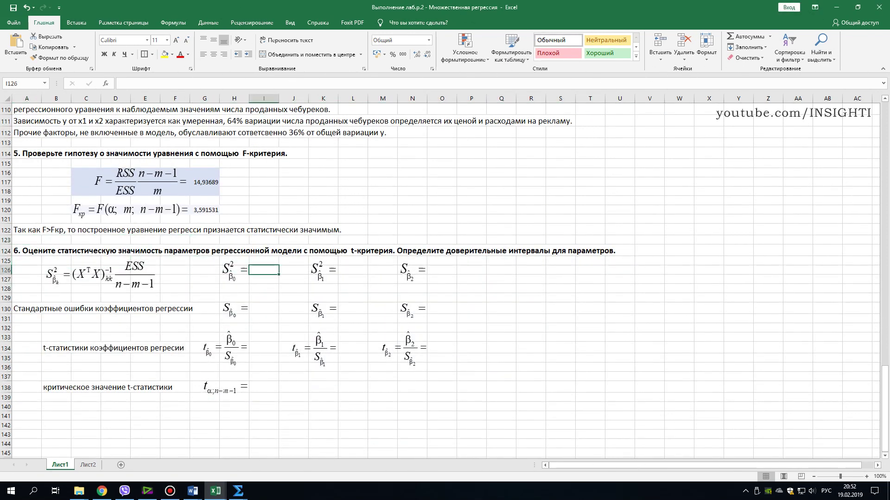
text(=)
scroll(440, 278, up, 5)
scroll(440, 278, up, 3)
scroll(440, 278, up, 3)
scroll(440, 278, up, 3)
scroll(440, 278, up, 3)
scroll(440, 278, up, 2)
click(293, 229)
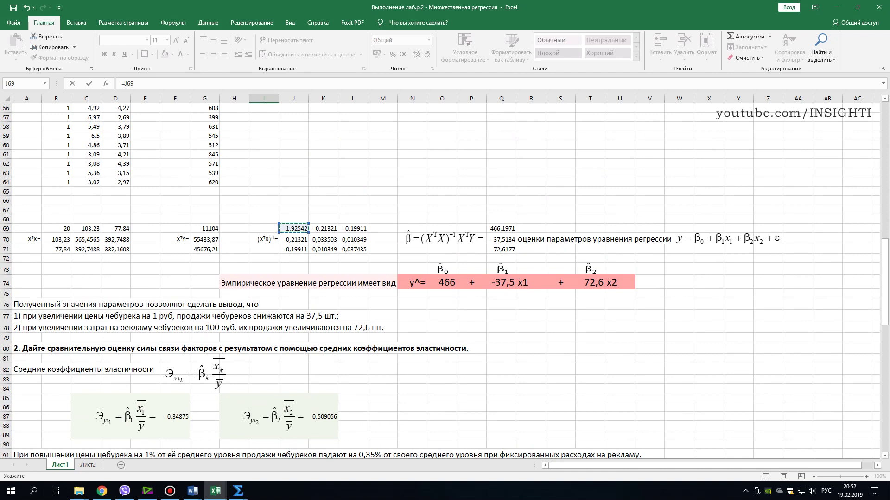
scroll(440, 278, down, 5)
scroll(440, 278, down, 5)
scroll(440, 278, down, 5)
scroll(440, 278, down, 4)
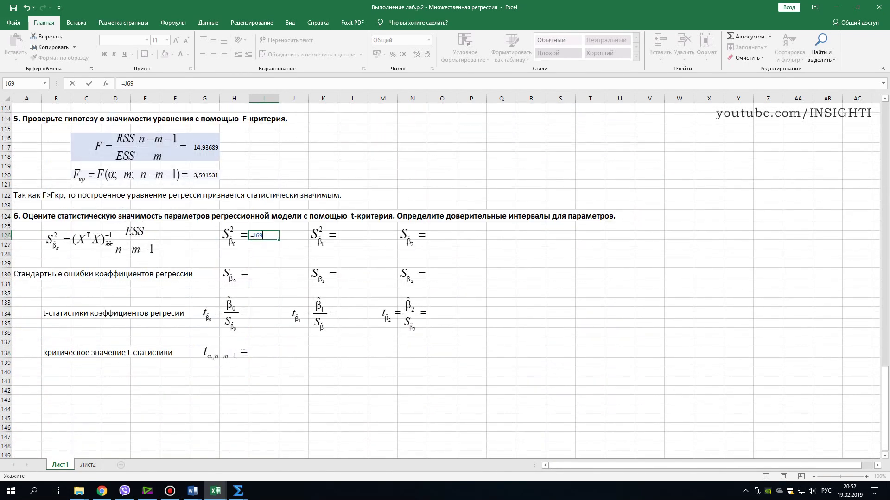
scroll(441, 278, down, 4)
scroll(440, 278, up, 2)
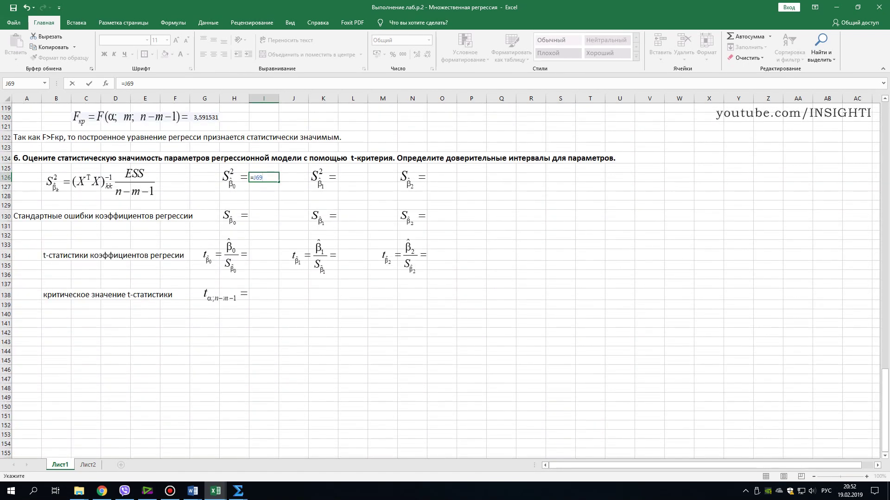
text(*)
scroll(440, 278, up, 5)
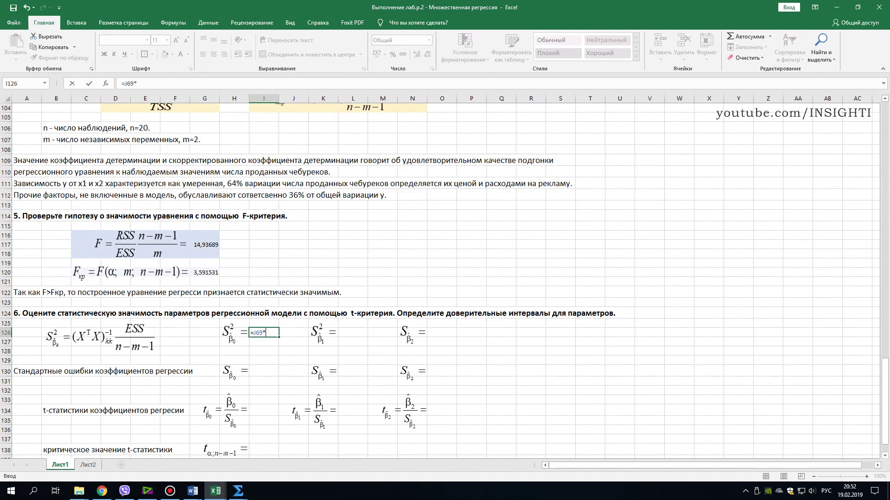
scroll(440, 278, up, 3)
click(205, 138)
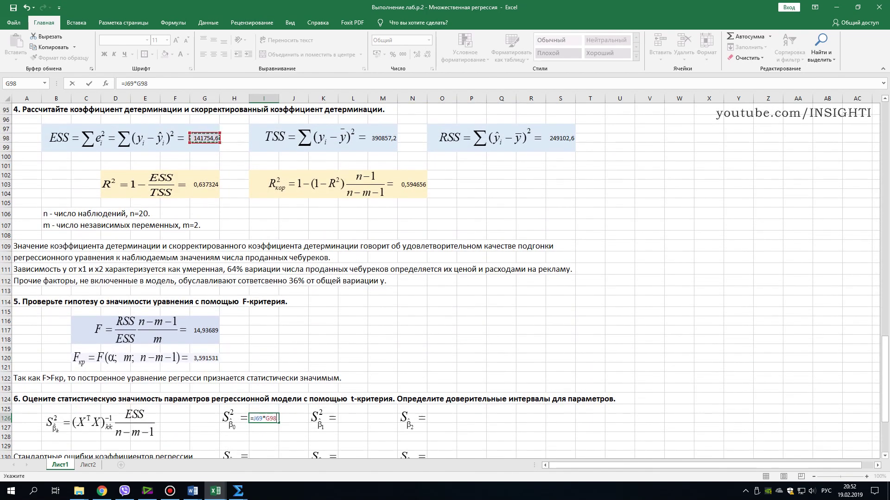
text(/17)
key(Return)
- Compute the β1 variance in L126 as =K70*G98/17, giving 279,3675
click(353, 419)
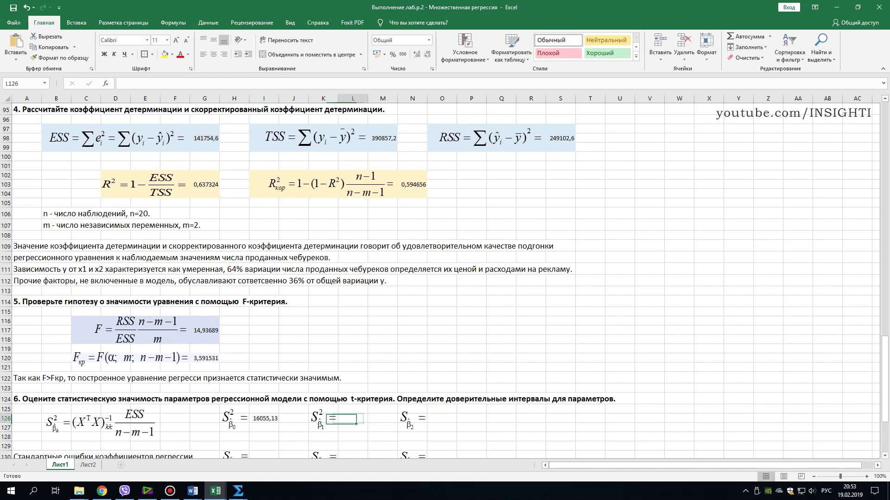
text(=)
scroll(441, 278, up, 1)
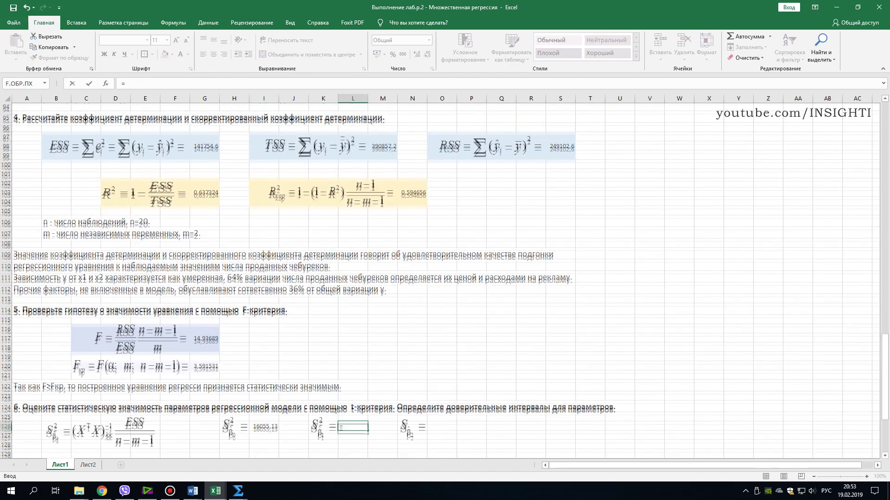
scroll(440, 278, up, 3)
scroll(440, 278, up, 5)
scroll(440, 278, up, 4)
scroll(440, 278, up, 1)
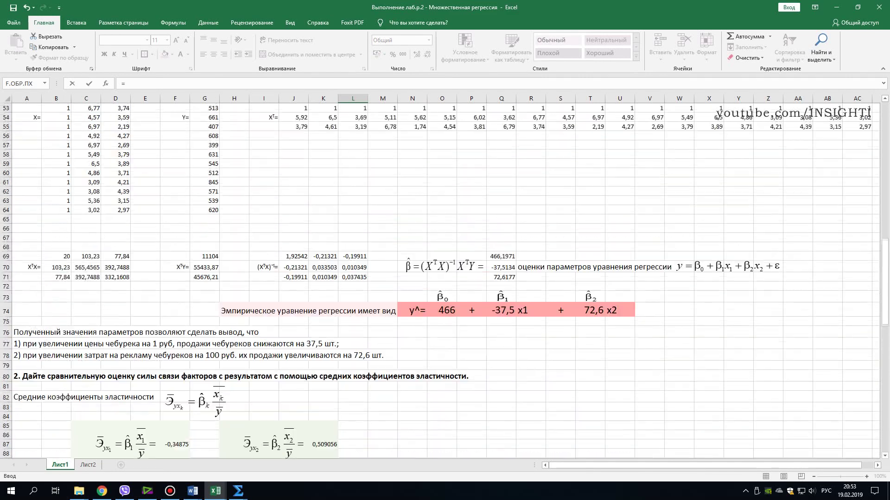
scroll(440, 278, up, 1)
click(323, 295)
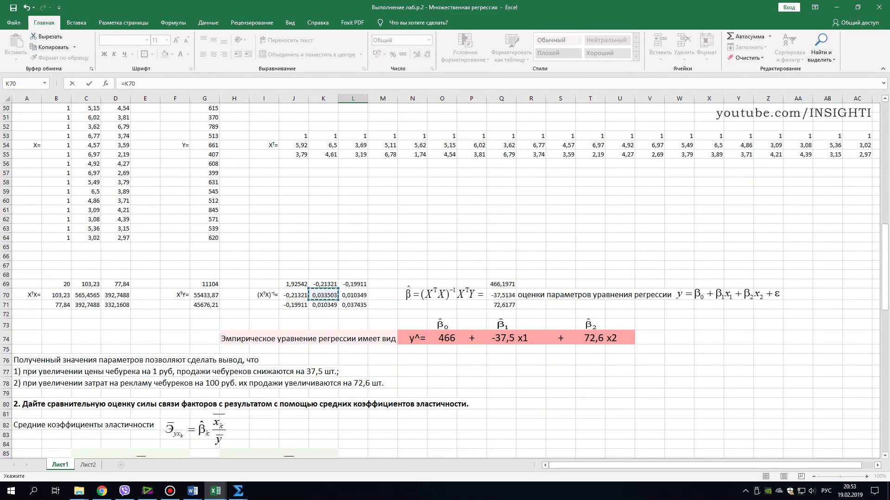
scroll(323, 296, down, 4)
scroll(323, 296, down, 4)
scroll(440, 278, down, 4)
scroll(440, 278, down, 2)
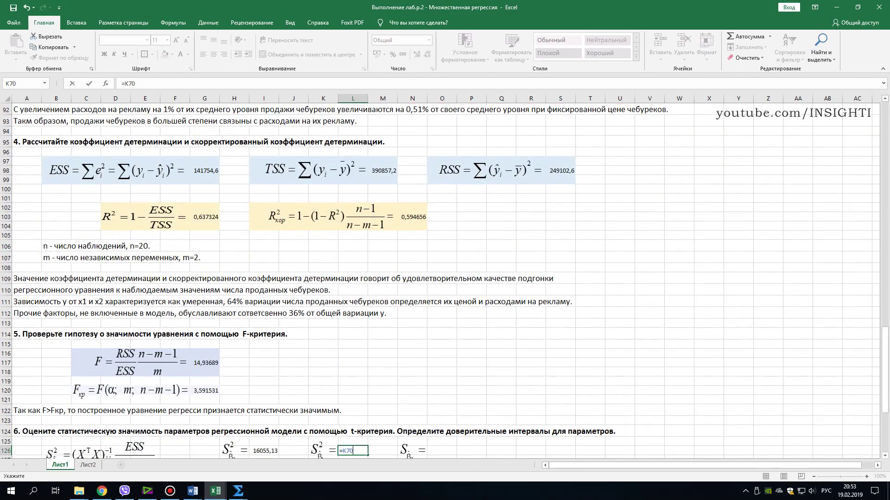
scroll(440, 278, down, 4)
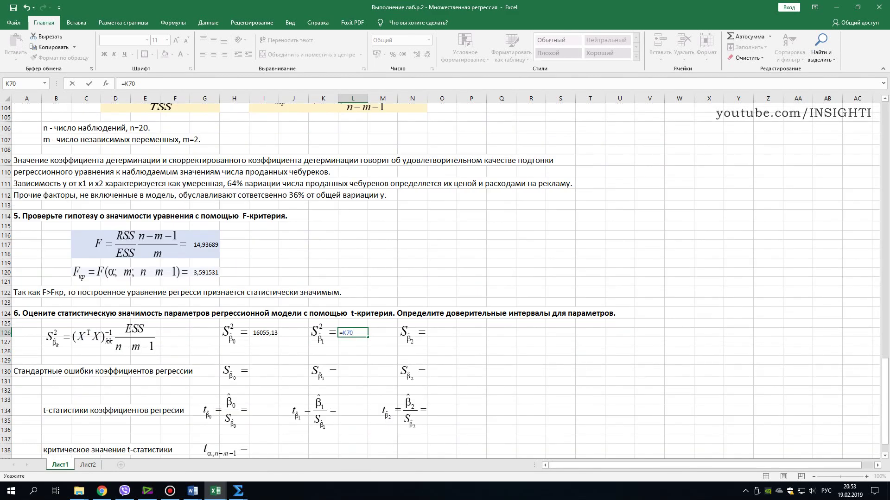
text(*)
scroll(440, 278, up, 1)
scroll(440, 278, up, 1)
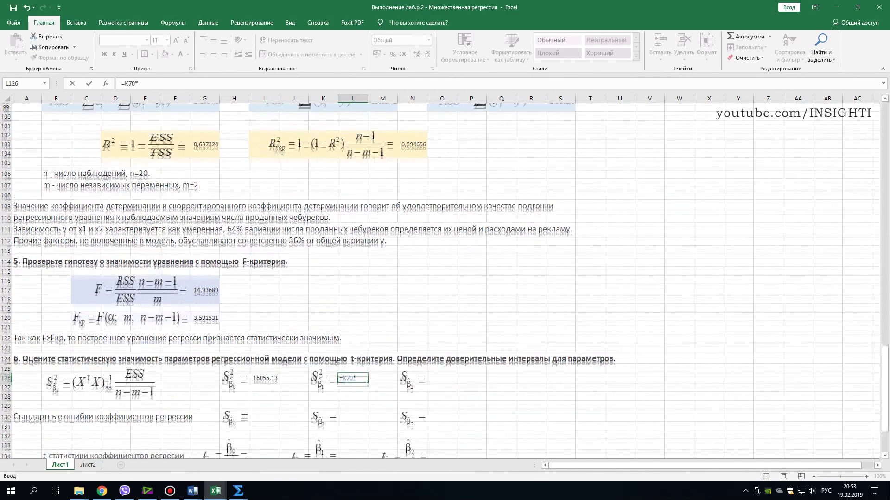
scroll(441, 278, up, 1)
click(204, 138)
text(/)
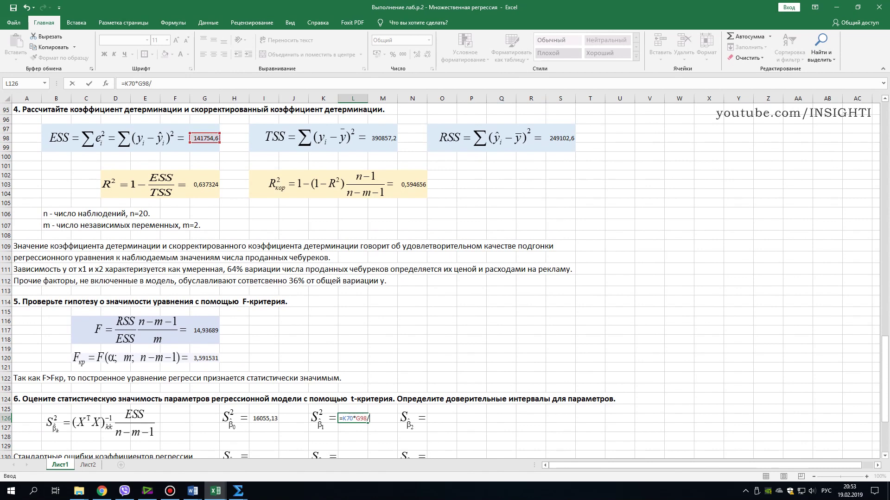
key(Return)
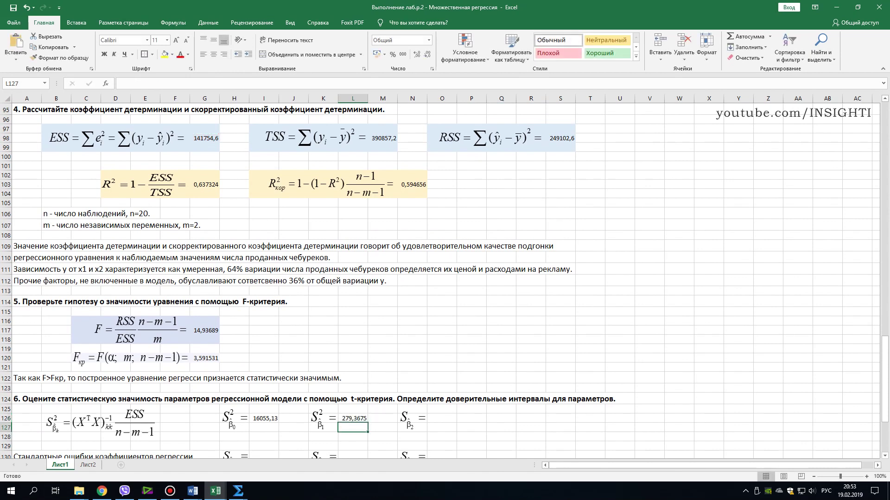
- Compute the β2 variance in O126 as =L71*G98/17, giving 312,1497
click(441, 418)
text(=)
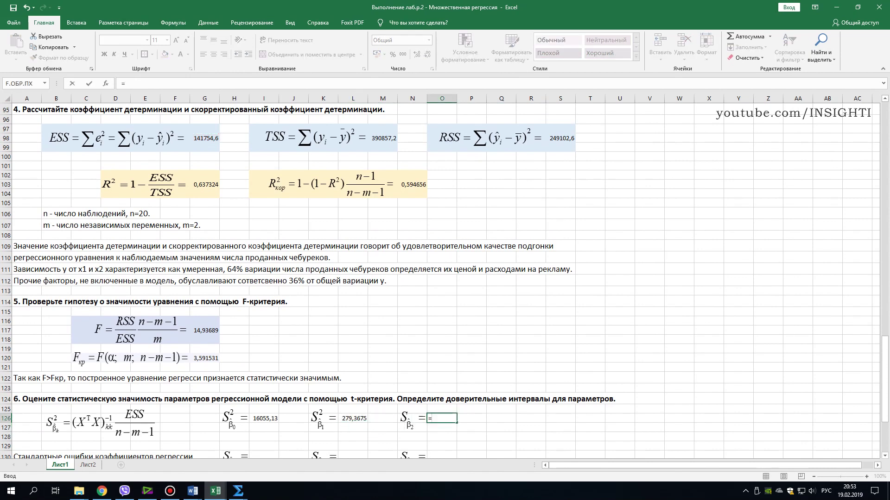
scroll(440, 278, up, 5)
scroll(440, 278, up, 5)
scroll(440, 278, up, 1)
click(353, 194)
text(*)
scroll(440, 278, down, 1)
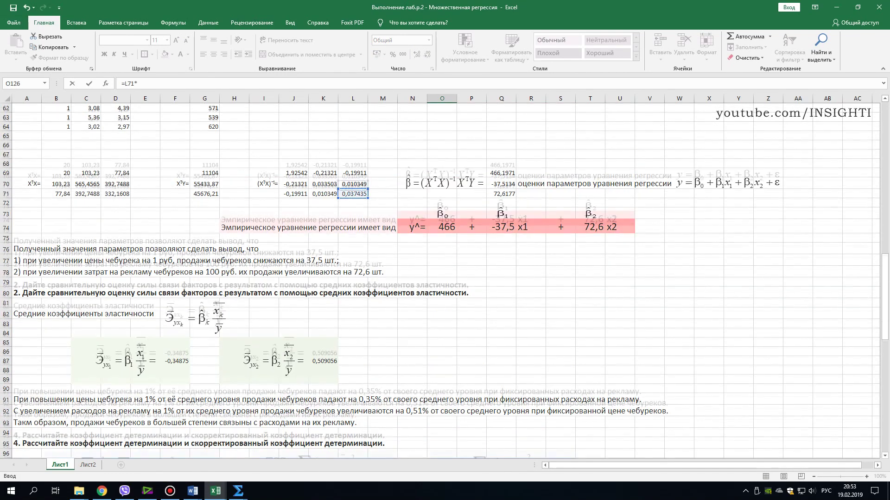
scroll(440, 278, down, 3)
scroll(440, 278, down, 2)
click(204, 321)
text(/17)
scroll(441, 278, down, 3)
scroll(441, 278, down, 1)
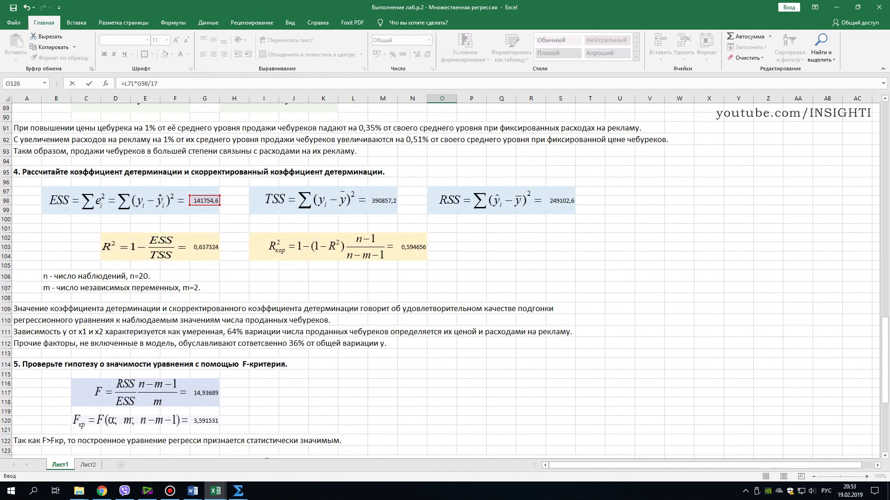
scroll(440, 278, down, 2)
scroll(440, 278, down, 1)
scroll(440, 278, down, 1)
scroll(440, 278, down, 1)
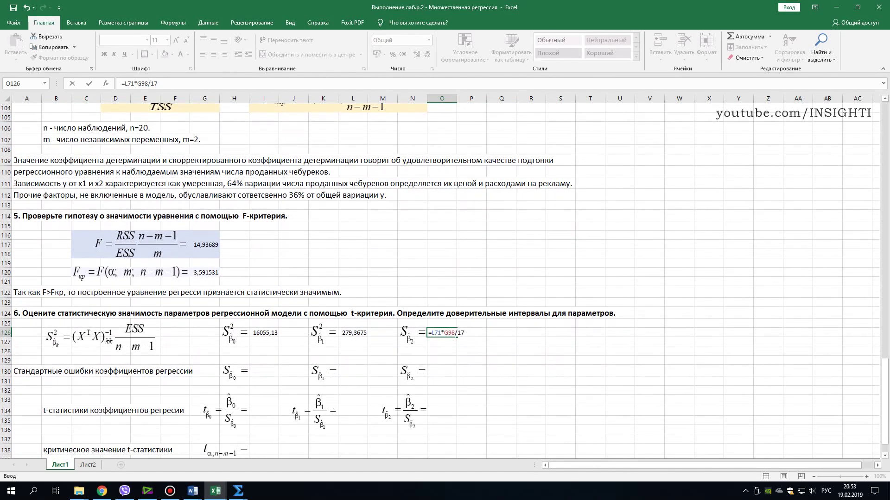
key(Return)
click(263, 371)
- Insert КОРЕНЬ(I126) in I130 for the β0 standard error, 126,7088
text(=)
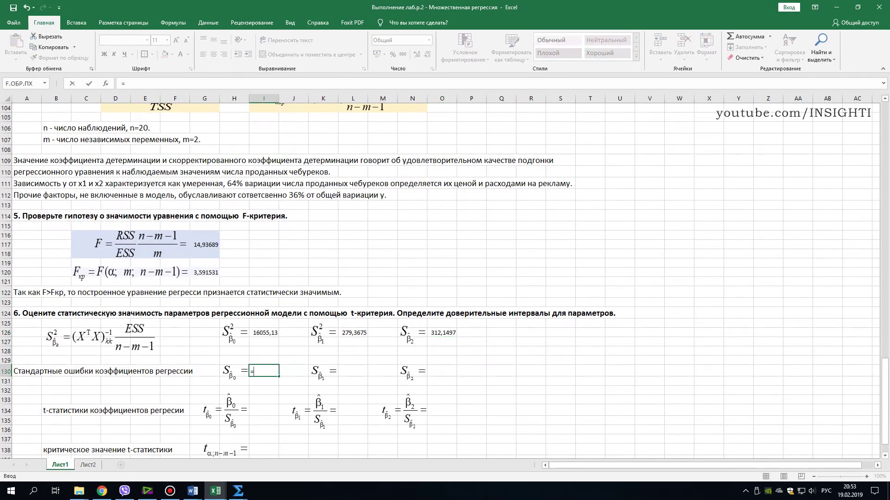
click(106, 84)
click(580, 181)
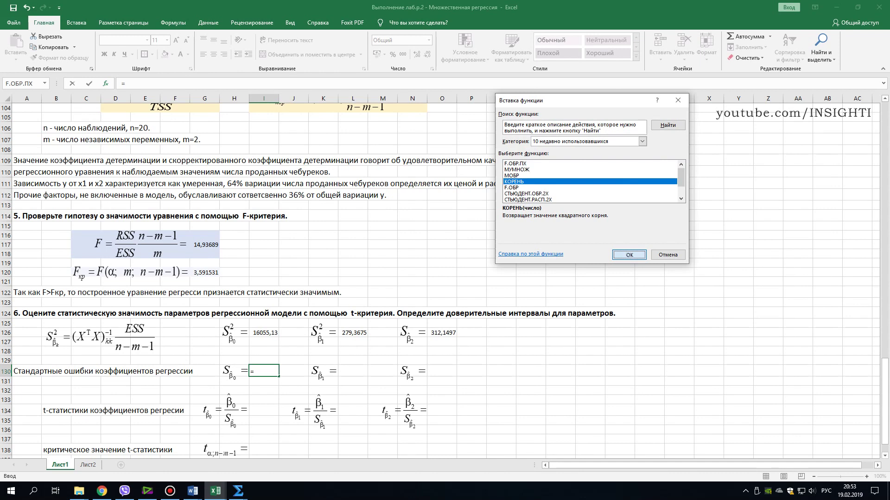
click(630, 254)
click(264, 333)
click(264, 333)
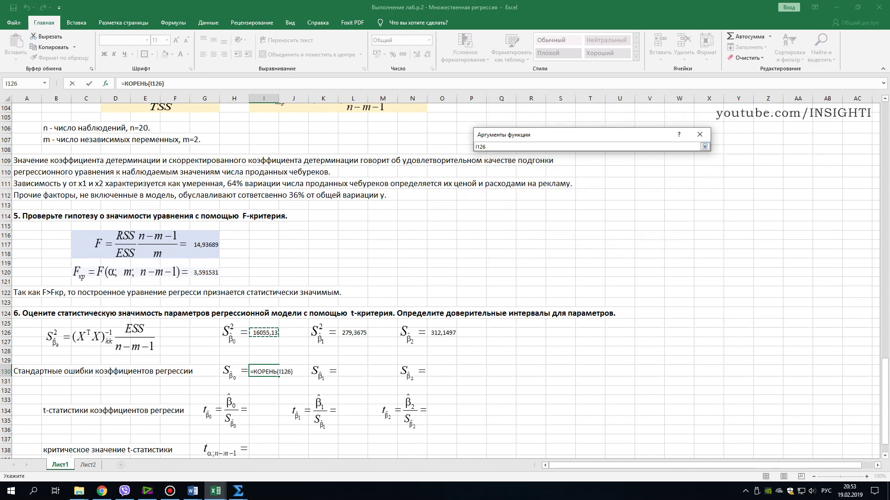
click(651, 220)
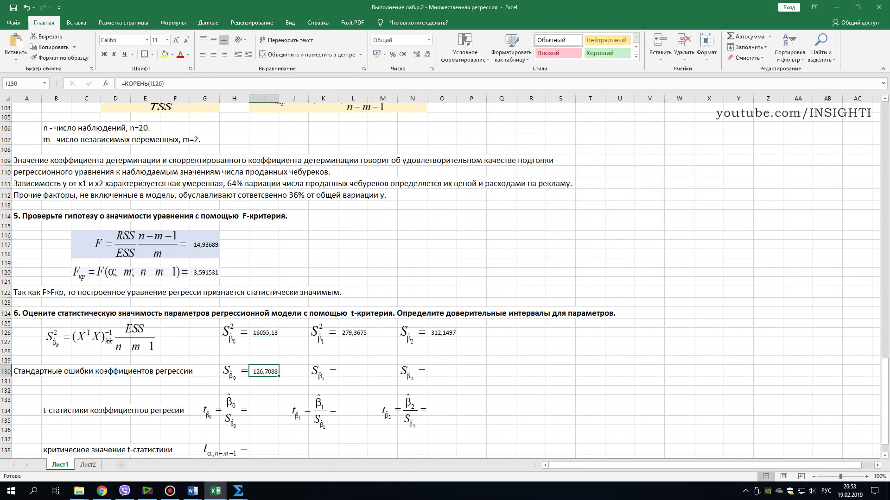
- Insert КОРЕНЬ(L126) in L130 for the β1 standard error, 16,71429
click(352, 371)
key(shift+F3)
click(628, 254)
click(353, 332)
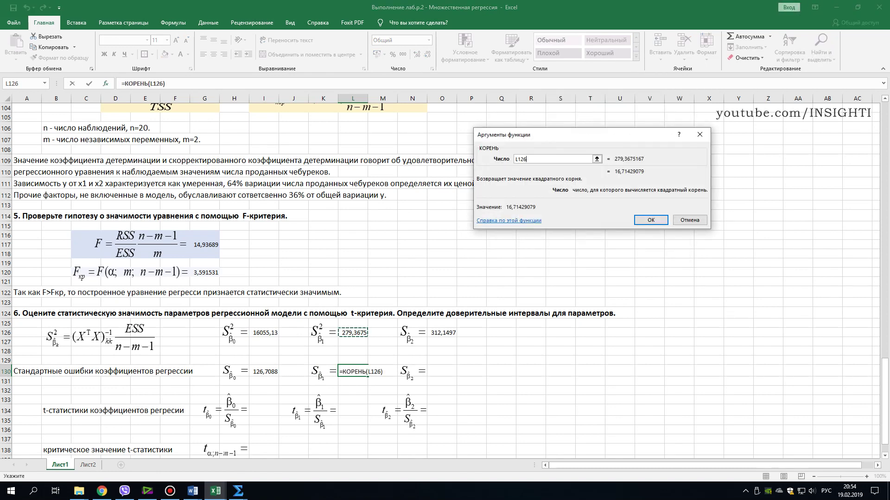
click(651, 220)
- Insert КОРЕНЬ(O126) in O130 for the β2 standard error, 17,66776
click(441, 371)
text(=)
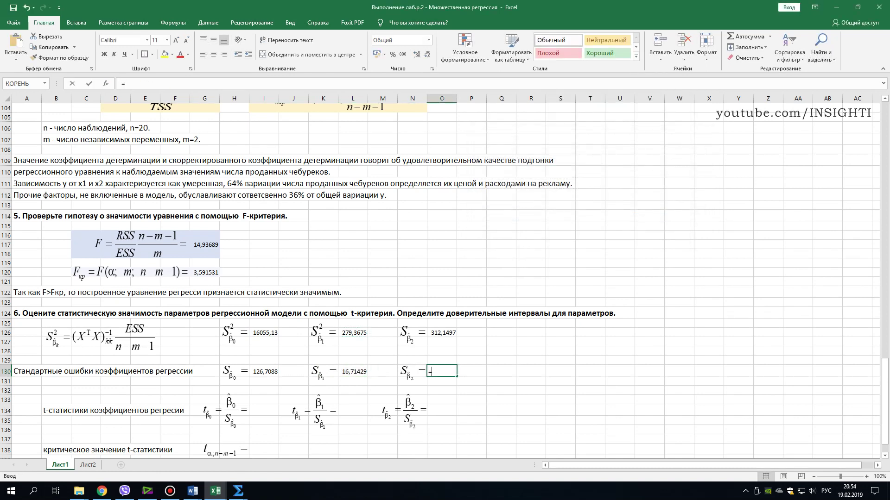
click(106, 83)
click(629, 255)
click(442, 333)
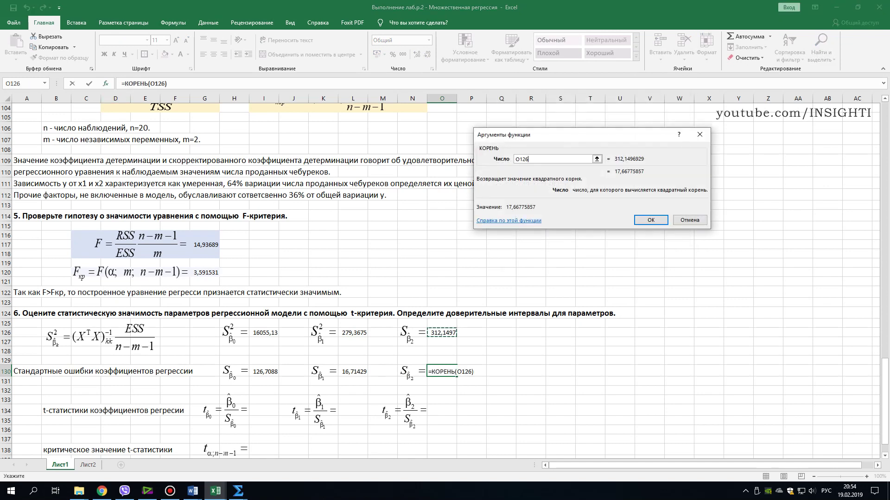
click(650, 220)
- Enter =O74/I130 in I134 for the β0 t-statistic, 3,679279
click(263, 410)
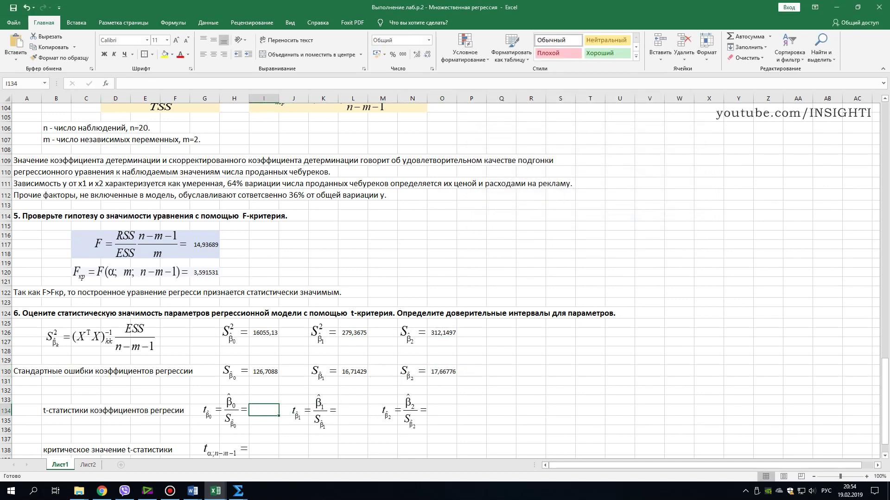
text(=)
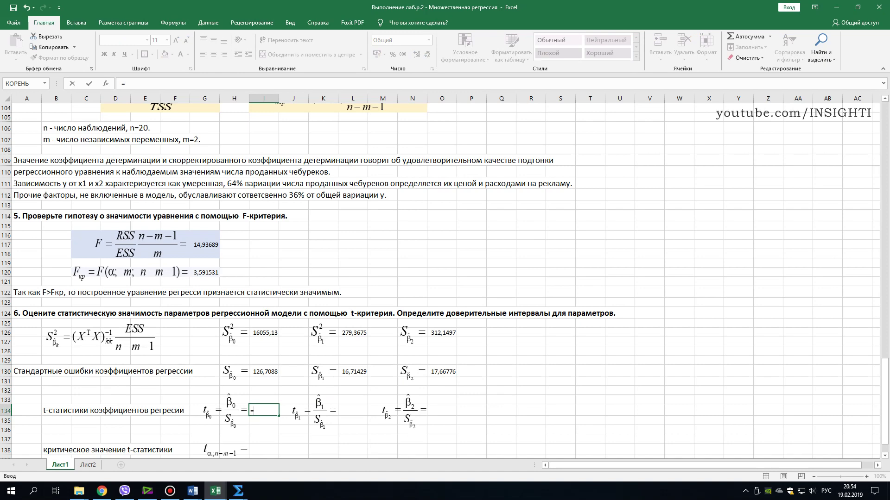
scroll(445, 278, up, 4)
scroll(445, 278, up, 5)
scroll(445, 278, up, 1)
scroll(444, 278, up, 3)
click(441, 199)
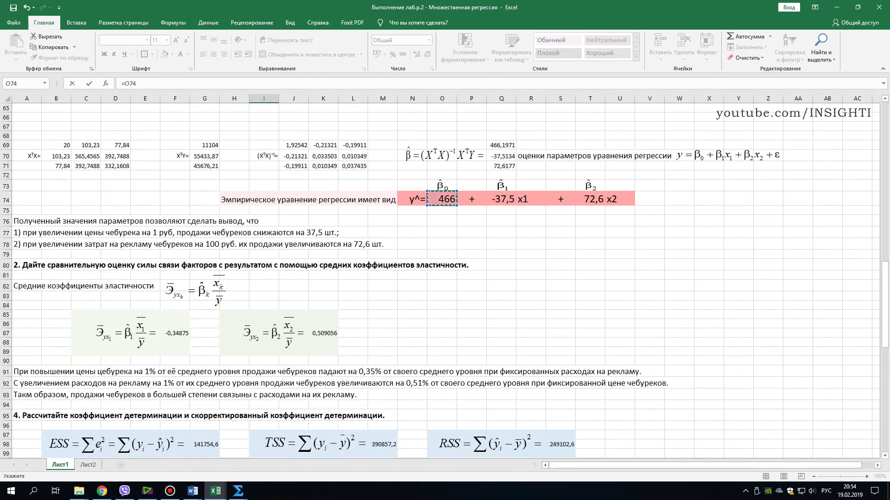
text(/)
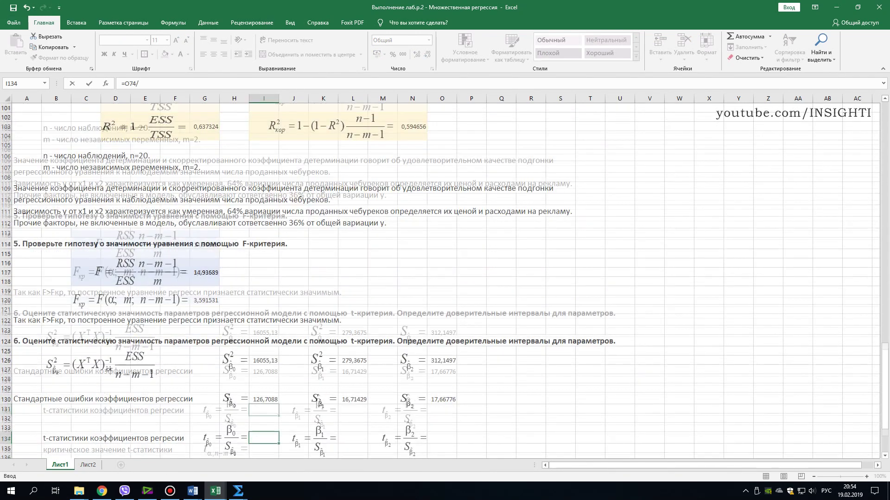
click(264, 341)
key(Return)
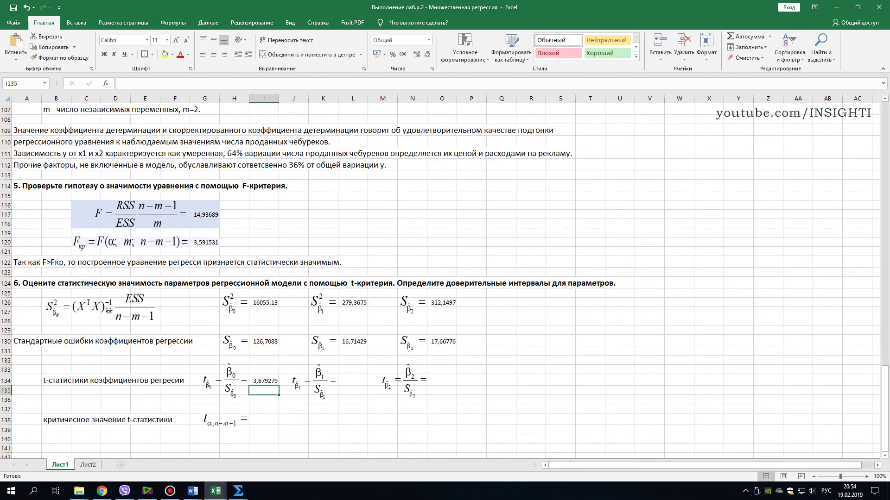
- Enter =Q74/L130 in L134 for the β1 t-statistic, -2,24439
click(352, 380)
text(=)
scroll(445, 278, up, 4)
scroll(445, 278, up, 3)
scroll(445, 278, up, 3)
scroll(502, 231, up, 3)
click(501, 171)
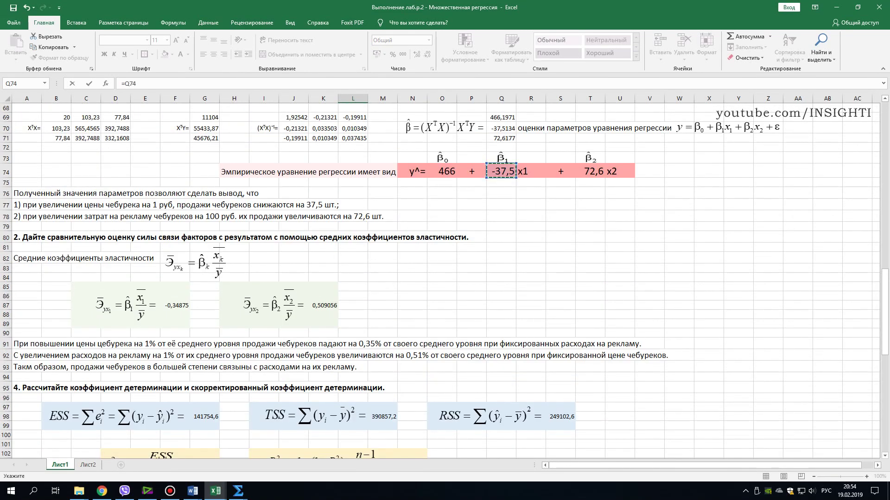
text(/)
scroll(353, 324, down, 2)
click(353, 308)
key(Return)
- Enter =T74/O130 in O134 for the β2 t-statistic, 4,110182
click(441, 347)
text(=)
scroll(590, 278, up, 7)
scroll(590, 278, up, 5)
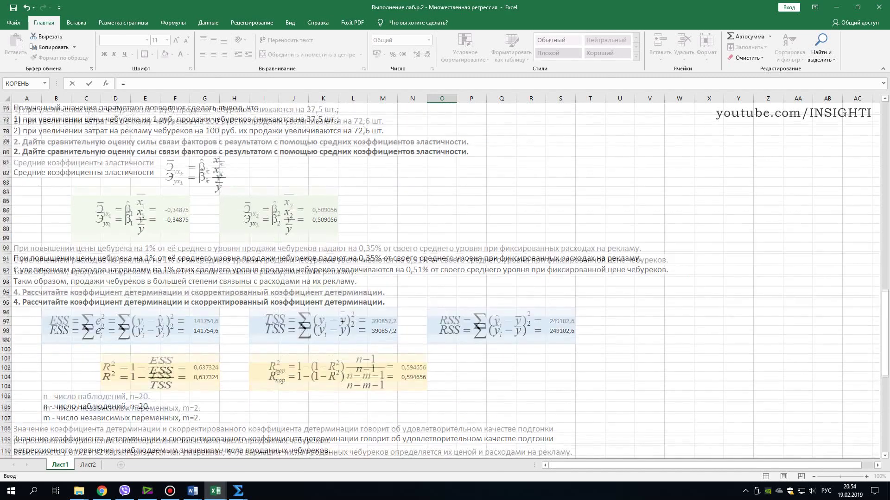
scroll(590, 278, up, 3)
click(589, 199)
text(/)
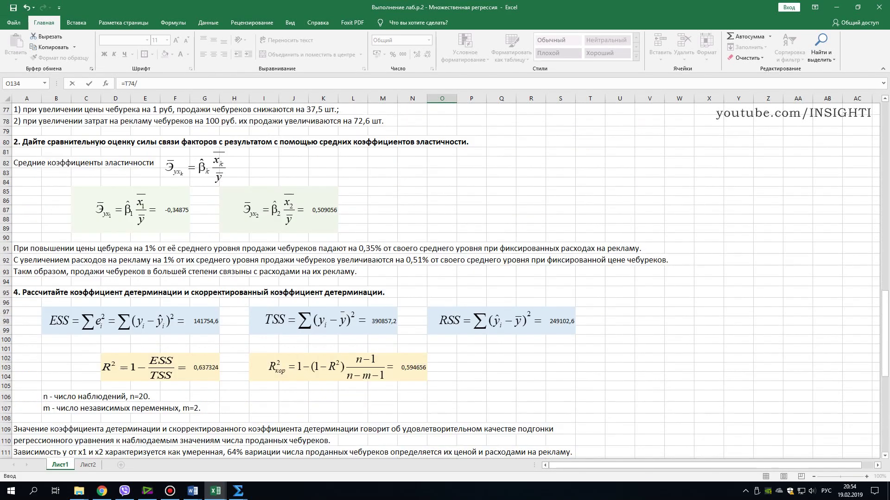
scroll(442, 278, down, 1)
click(442, 342)
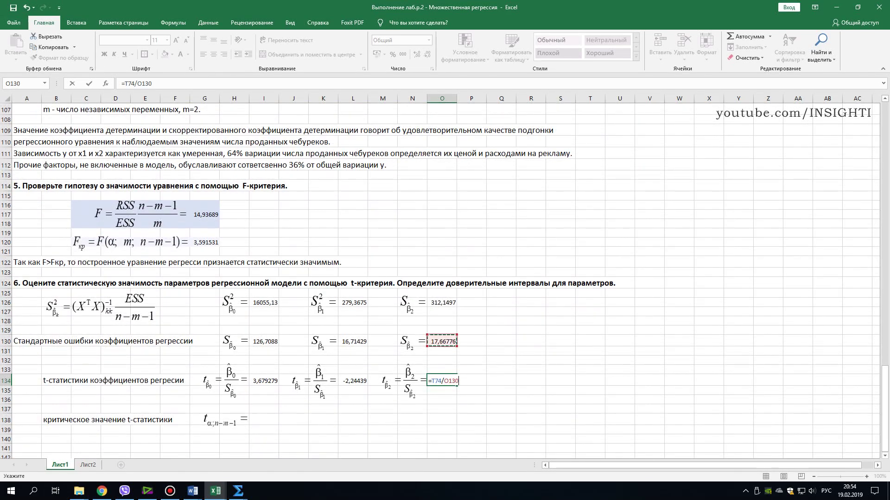
key(Return)
click(263, 419)
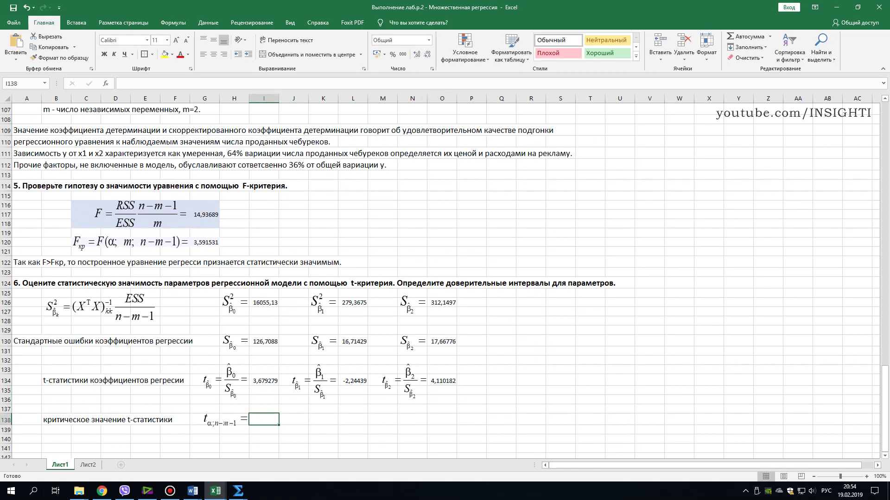
- Insert СТЬЮДЕНТ.ОБР.2Х(0,05;17) in I138, giving a critical t of 2,109816
key(shift+F3)
key(Return)
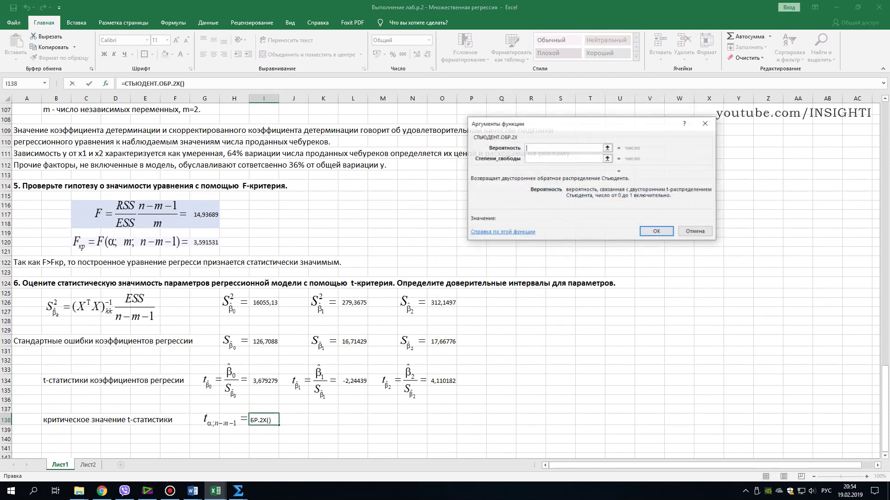
text(0,05)
key(Tab)
text(17)
key(Return)
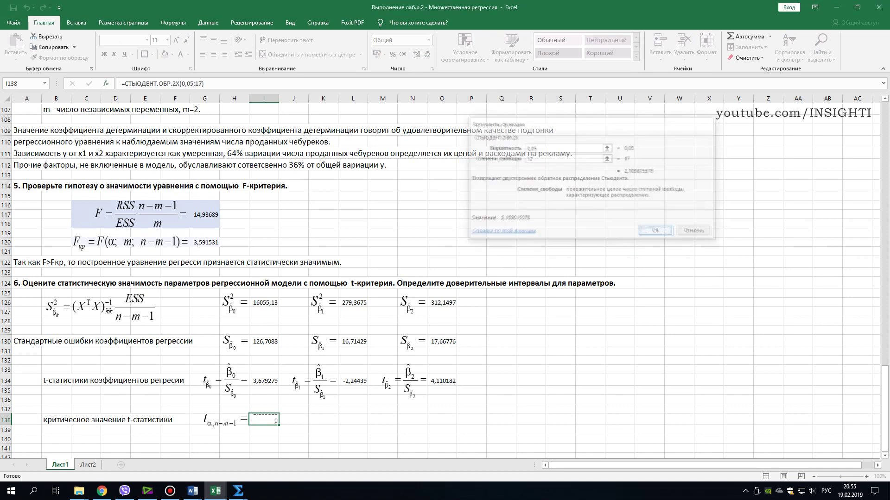
click(27, 439)
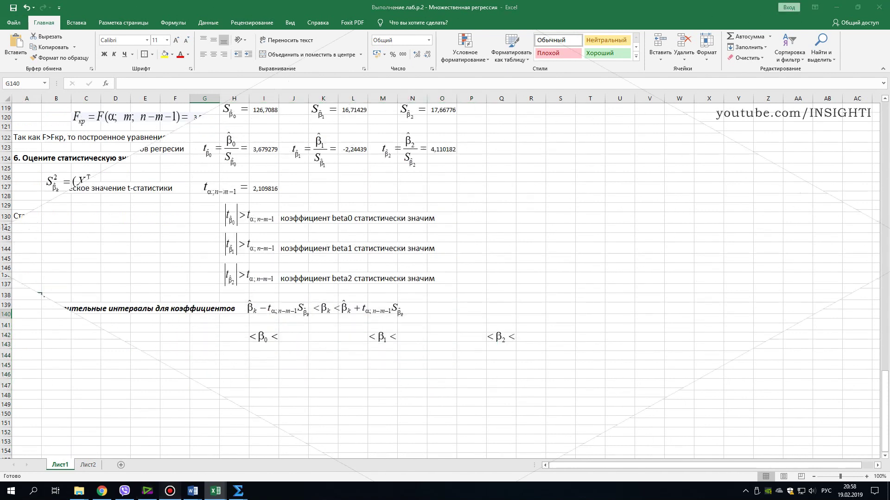
- Enter =O74-I138*I130 in H153 for the β0 lower bound, 198,8648
text(=)
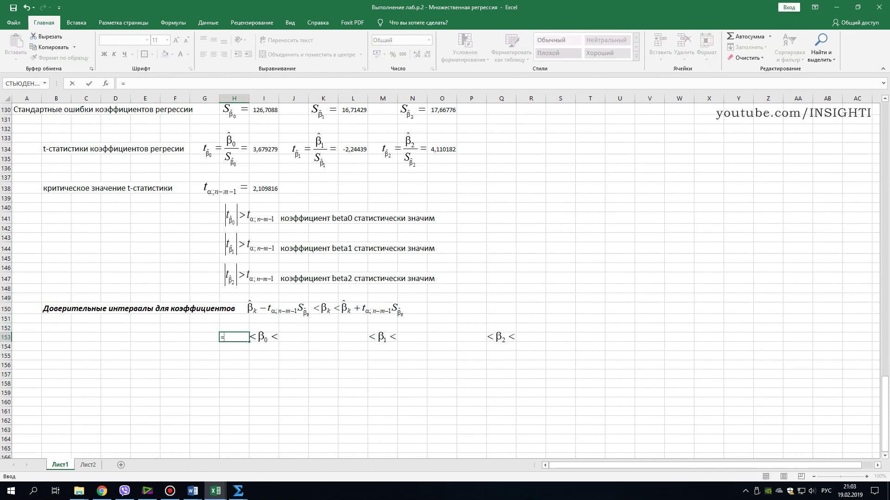
scroll(444, 278, up, 2)
scroll(444, 278, up, 10)
scroll(445, 278, up, 3)
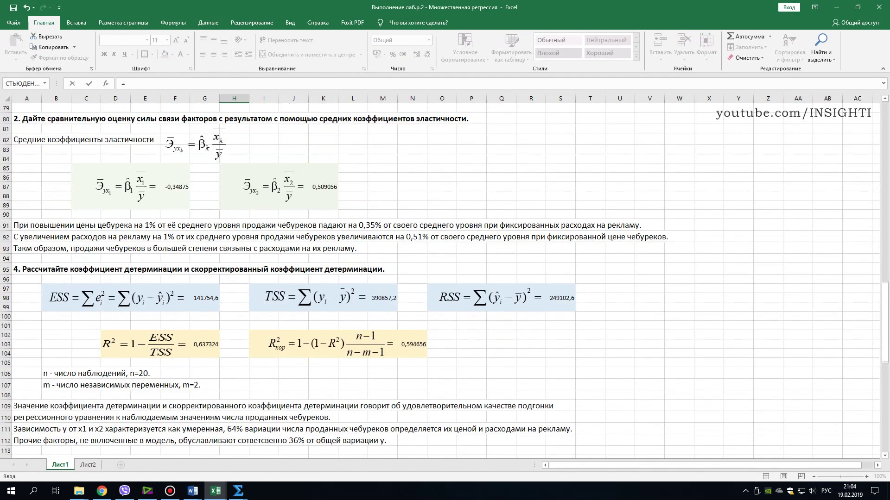
scroll(445, 278, up, 6)
click(442, 180)
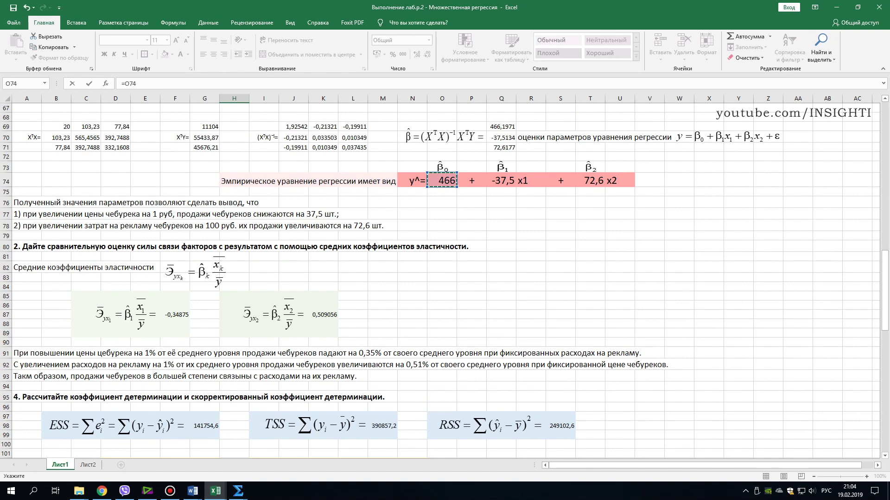
text(-)
scroll(445, 278, down, 4)
scroll(444, 278, down, 5)
scroll(445, 278, down, 3)
scroll(445, 278, down, 5)
scroll(445, 278, down, 3)
click(264, 217)
text(*)
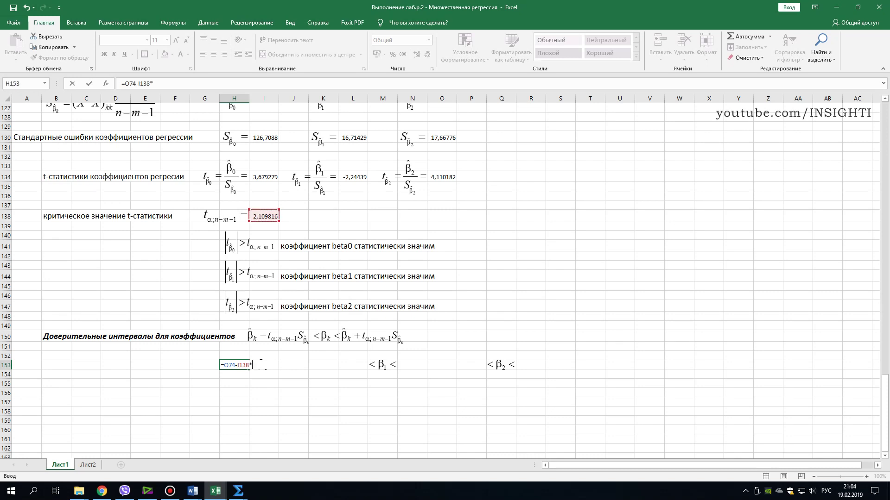
click(264, 138)
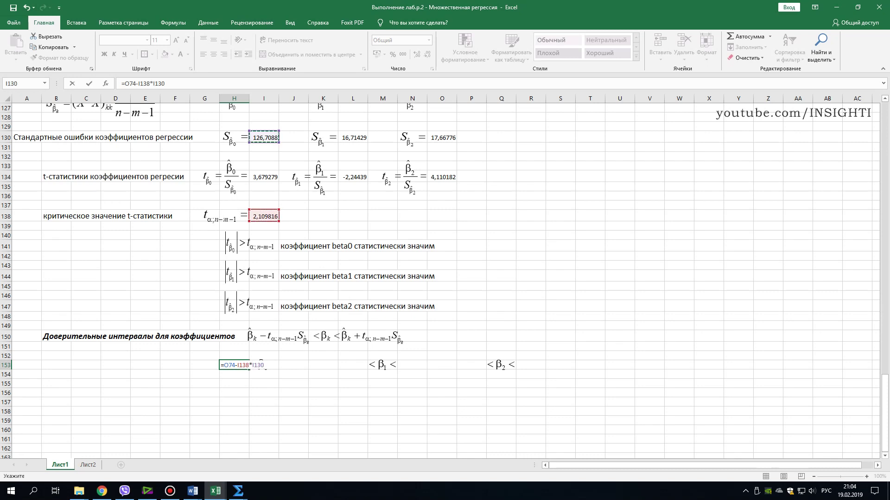
key(Return)
- Enter =O74+I130*I138 in J153 for the β0 upper bound, 733,5293
key(Up)
key(Right)
key(Right)
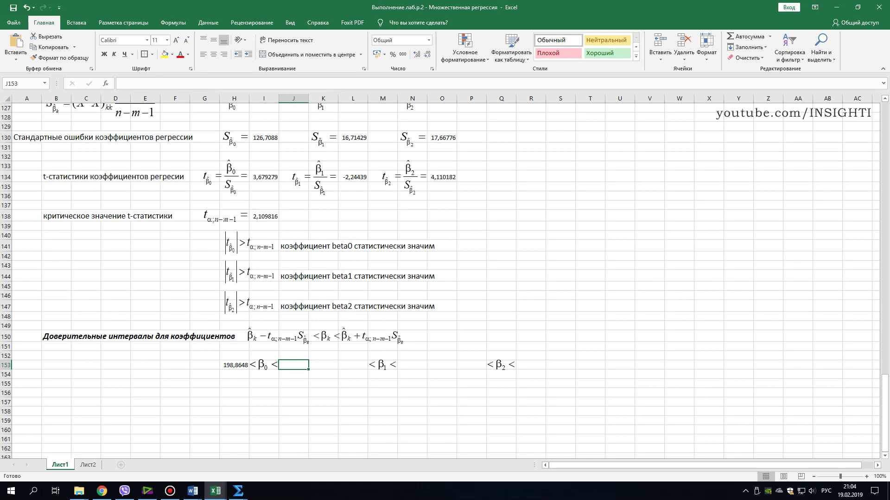
text(=)
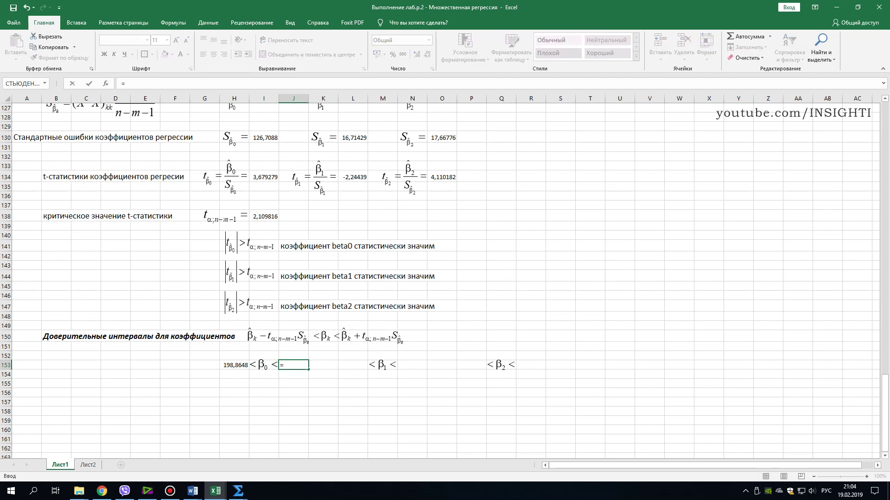
scroll(440, 281, up, 6)
scroll(440, 281, up, 6)
scroll(440, 281, up, 3)
scroll(440, 280, up, 5)
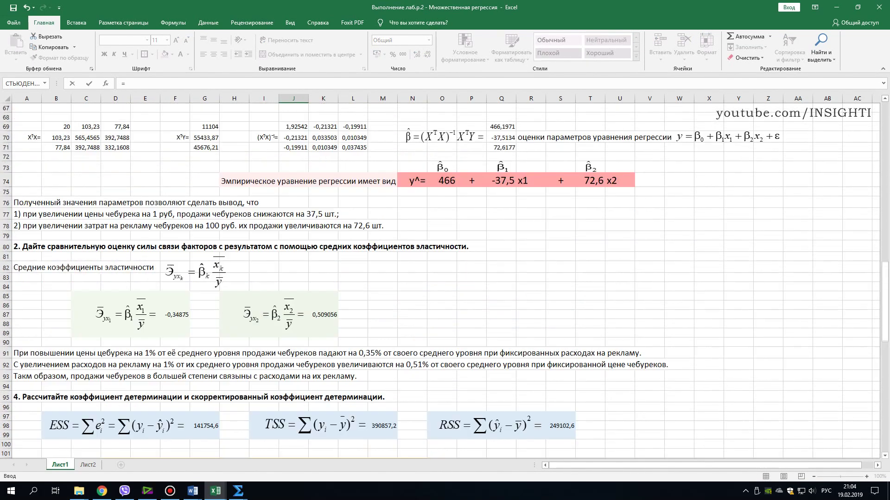
scroll(442, 208, up, 1)
click(443, 208)
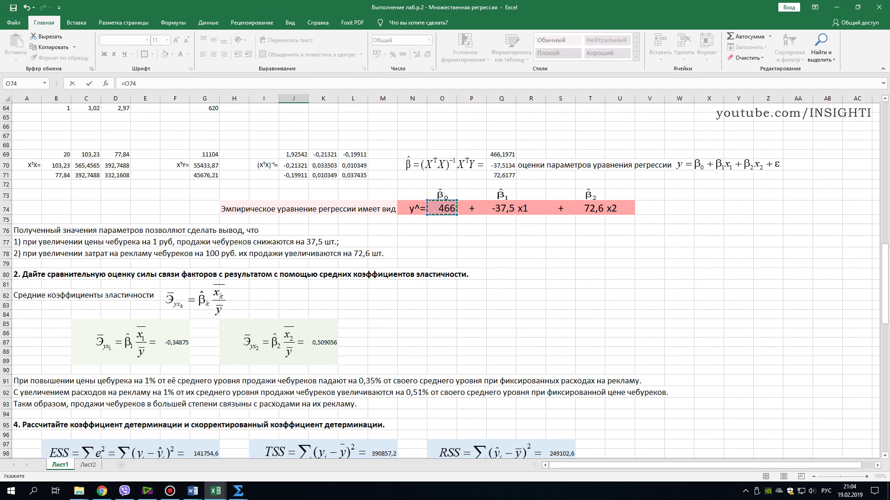
text(+)
scroll(440, 281, down, 5)
scroll(441, 281, down, 4)
scroll(441, 280, down, 9)
scroll(440, 281, down, 3)
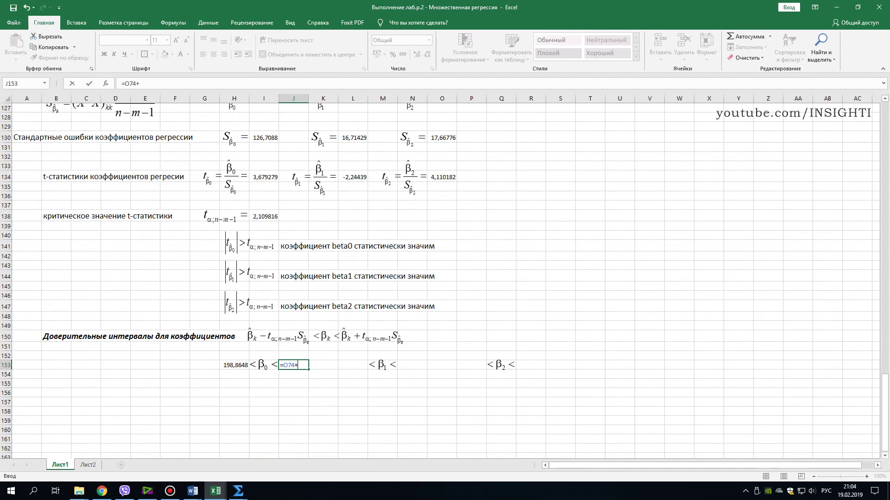
scroll(440, 281, down, 1)
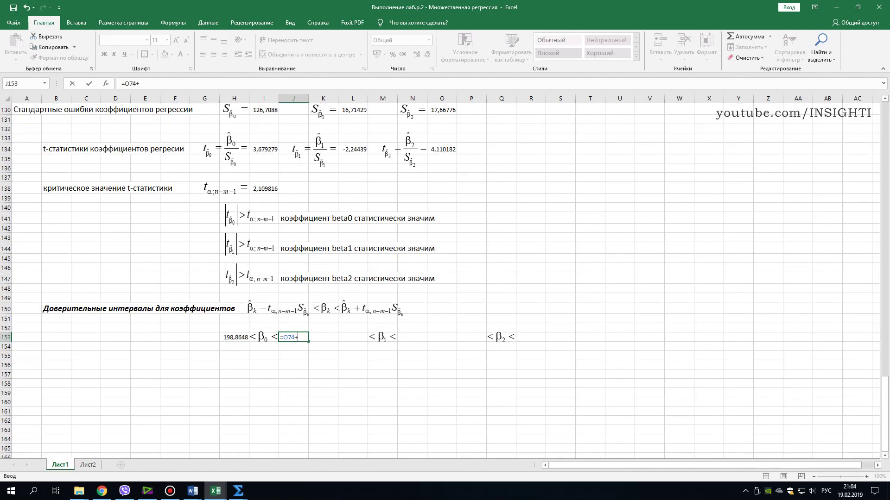
click(264, 110)
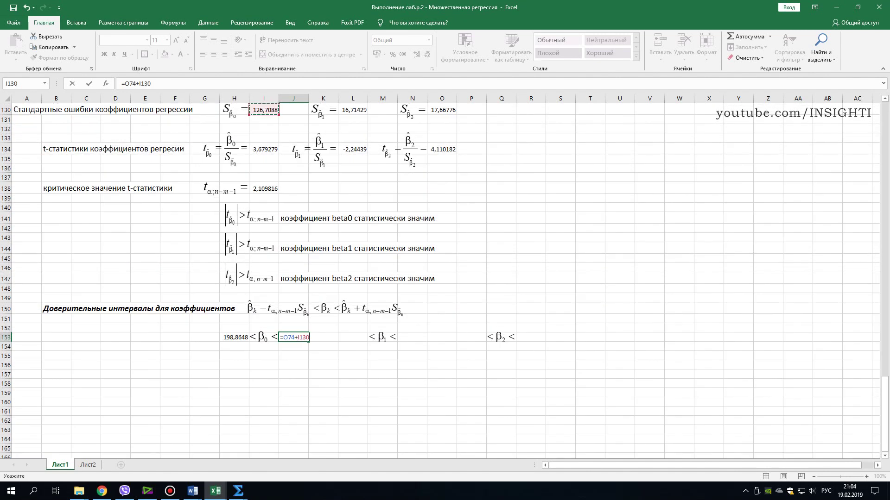
text(*)
click(264, 189)
key(Return)
click(352, 338)
- Enter the beta1 lower bound =Q74-I138*L130 in L153
text(=)
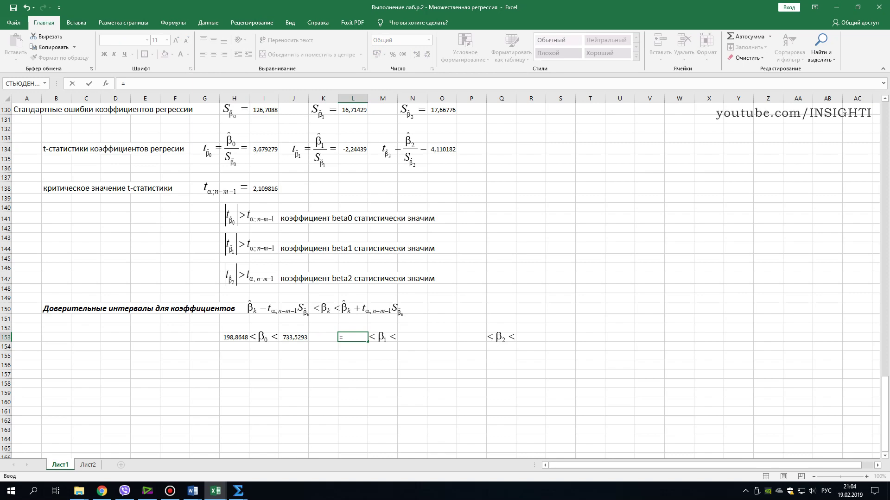
scroll(445, 278, up, 5)
scroll(445, 278, up, 5)
scroll(445, 278, up, 5)
scroll(445, 278, up, 6)
click(501, 208)
text(-)
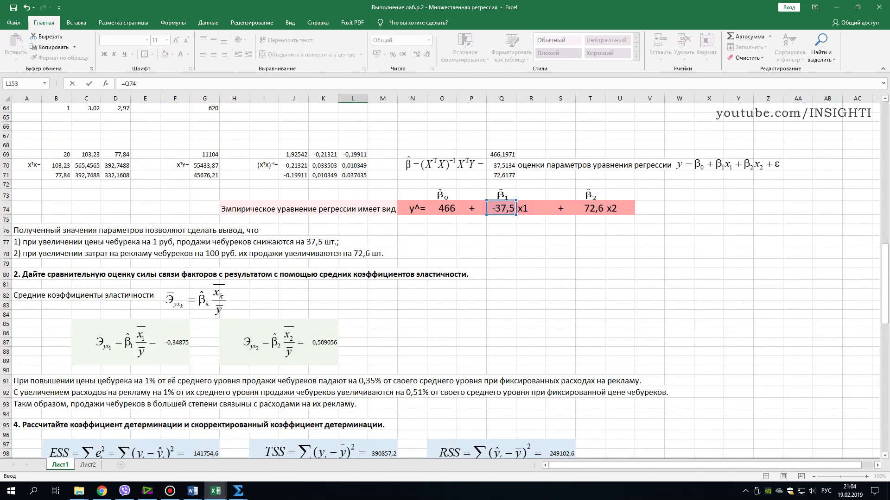
scroll(445, 278, down, 10)
scroll(445, 278, down, 3)
scroll(445, 278, down, 3)
scroll(445, 278, down, 2)
click(263, 247)
text(*)
click(353, 168)
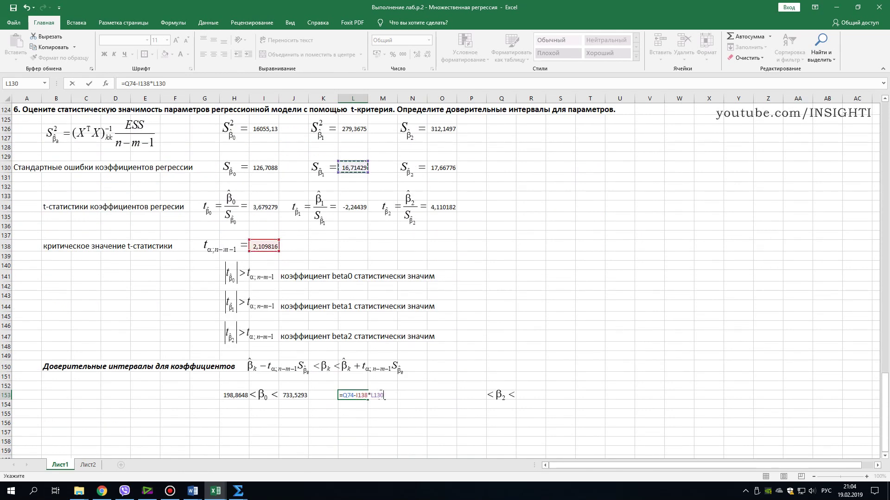
key(Tab)
key(Tab)
- Enter the beta1 upper bound =Q74+I138*L130 in N153
text(=)
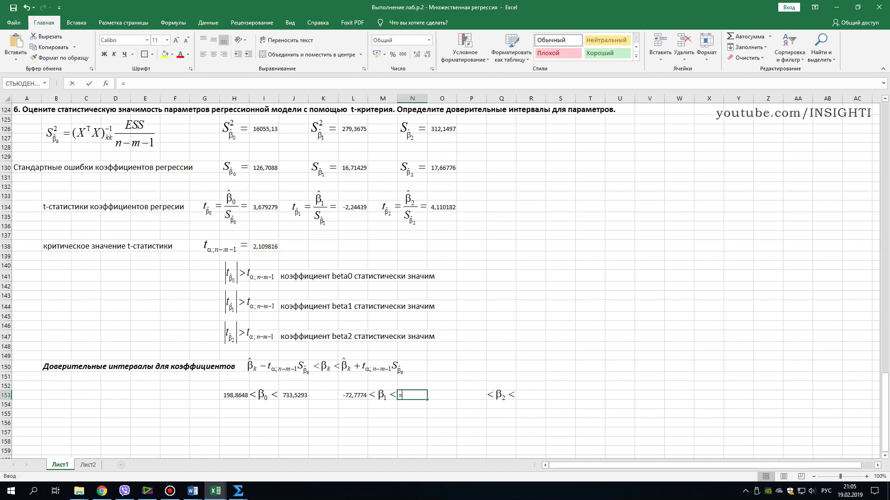
scroll(440, 278, up, 5)
scroll(440, 278, up, 5)
scroll(441, 278, up, 5)
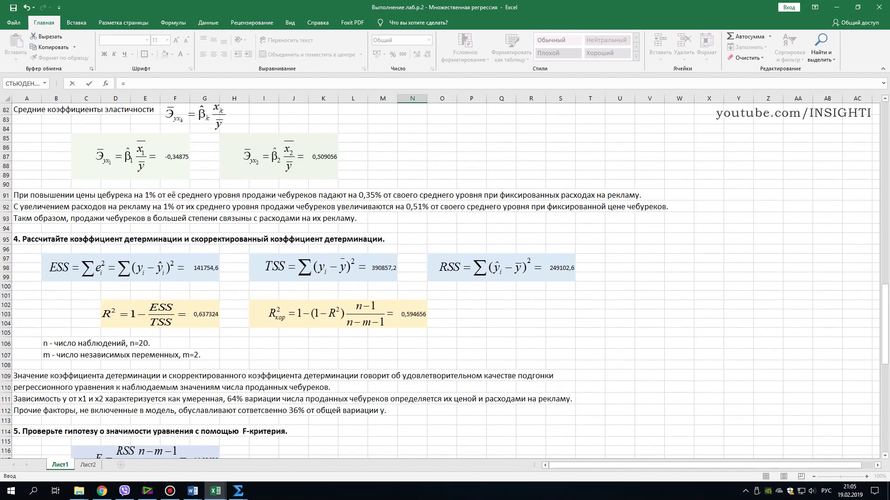
scroll(440, 278, up, 4)
click(502, 181)
text(+)
scroll(445, 277, down, 5)
scroll(444, 278, down, 5)
scroll(445, 278, down, 8)
scroll(445, 278, down, 2)
click(264, 216)
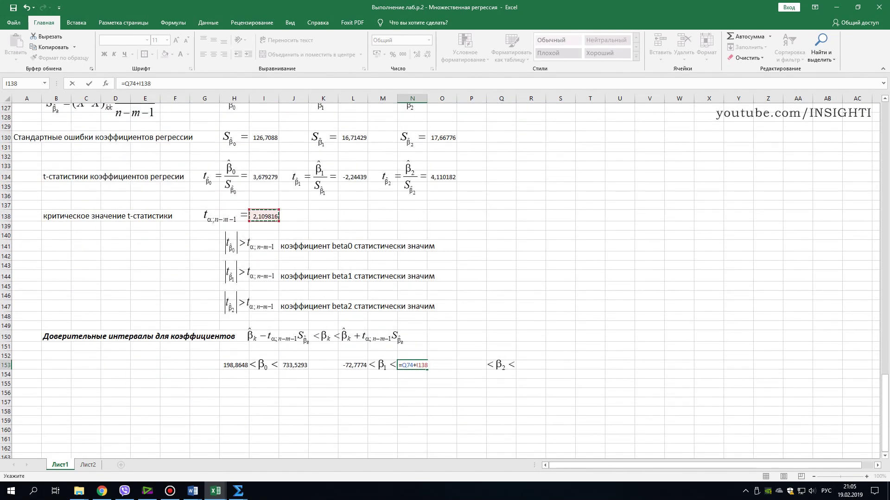
text(*)
click(353, 138)
key(Return)
- Enter the beta2 lower bound =T74-I138*O130 in P153
click(471, 365)
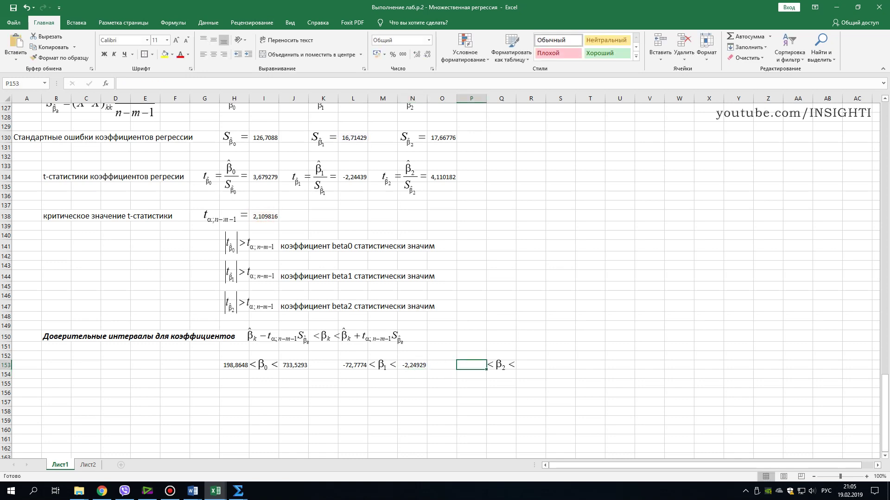
text(=)
scroll(445, 278, up, 6)
scroll(445, 278, up, 7)
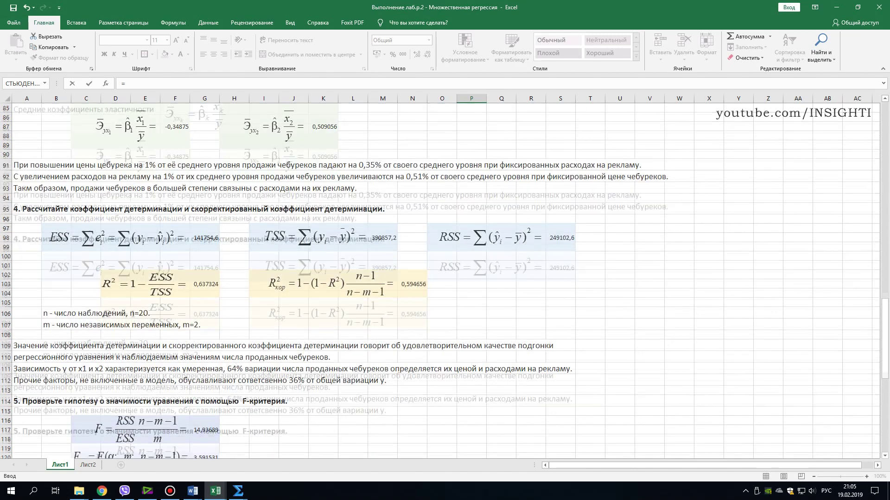
scroll(445, 278, up, 6)
click(590, 152)
text(-)
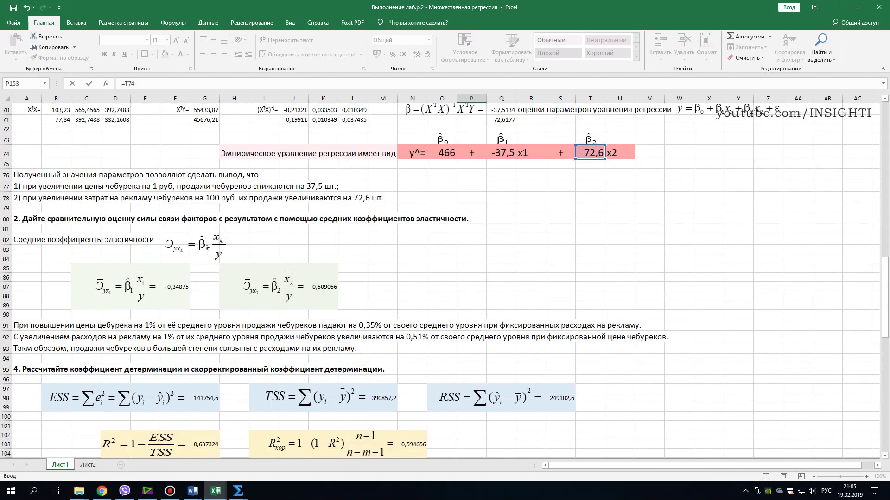
click(263, 277)
text(*)
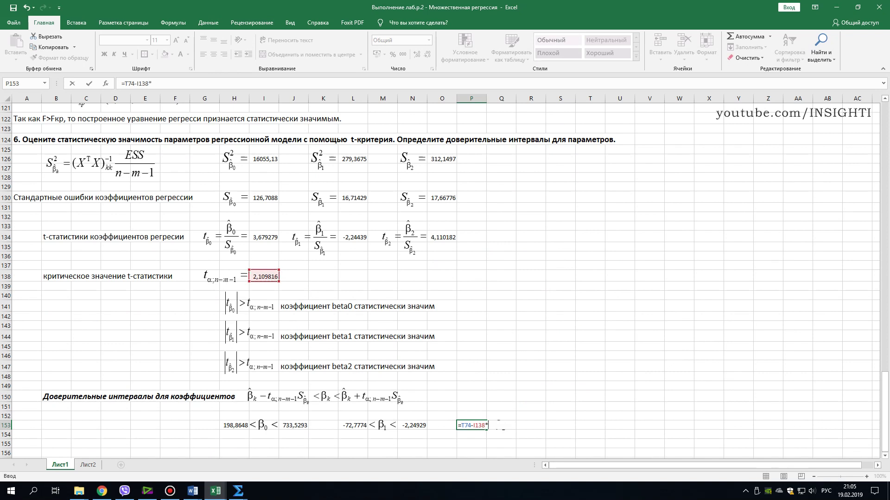
click(443, 198)
key(Return)
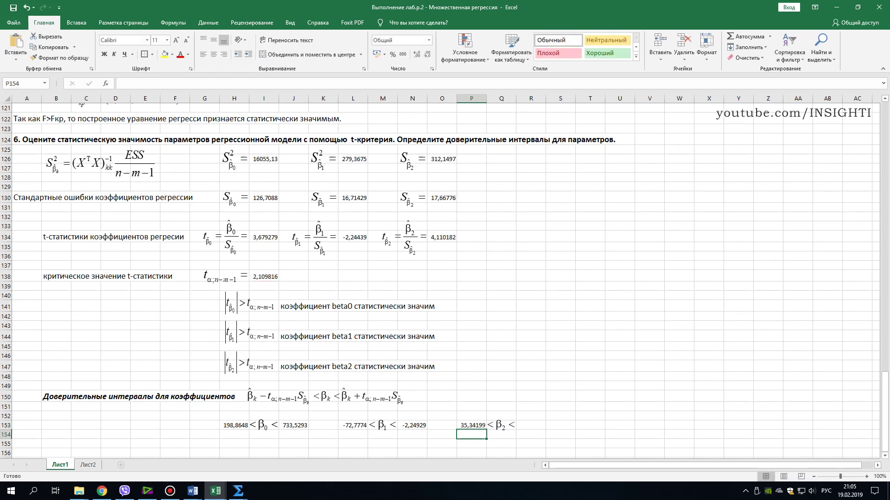
- Enter the beta2 upper bound =T74+I138*O130 in R153
click(530, 425)
text(=)
scroll(440, 278, up, 8)
scroll(440, 278, up, 8)
scroll(440, 278, up, 3)
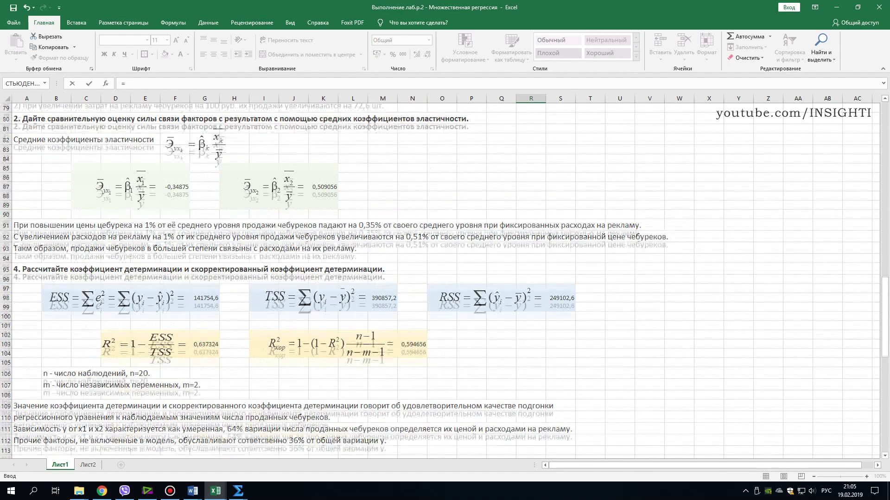
scroll(440, 278, up, 5)
click(590, 209)
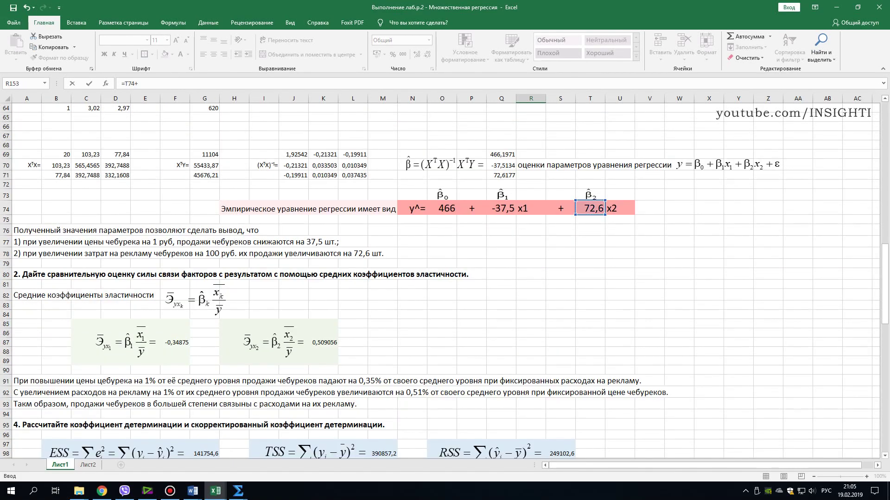
scroll(440, 278, down, 5)
scroll(440, 278, down, 5)
scroll(440, 278, down, 9)
click(264, 276)
text(*)
click(442, 198)
key(Return)
- Compute the x1 and x2 forecast values (7,3185 and 7,1295) from the x1 and x2 maxima
click(86, 444)
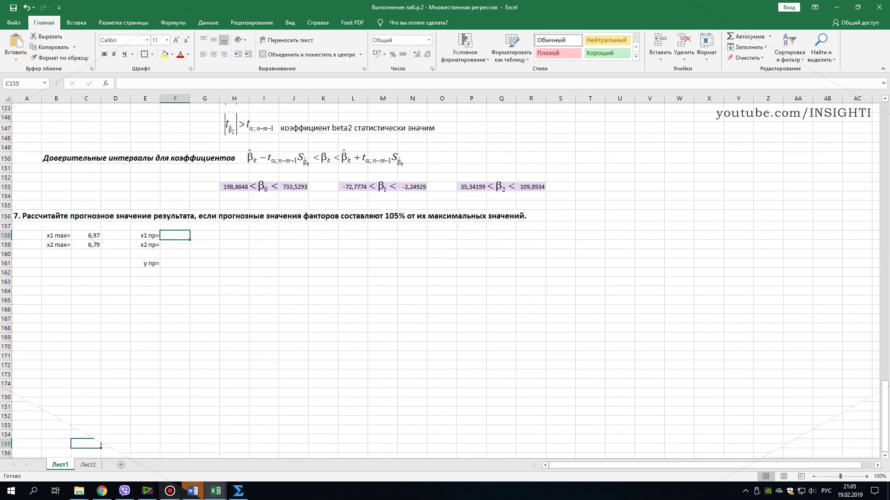
click(86, 235)
text(*)
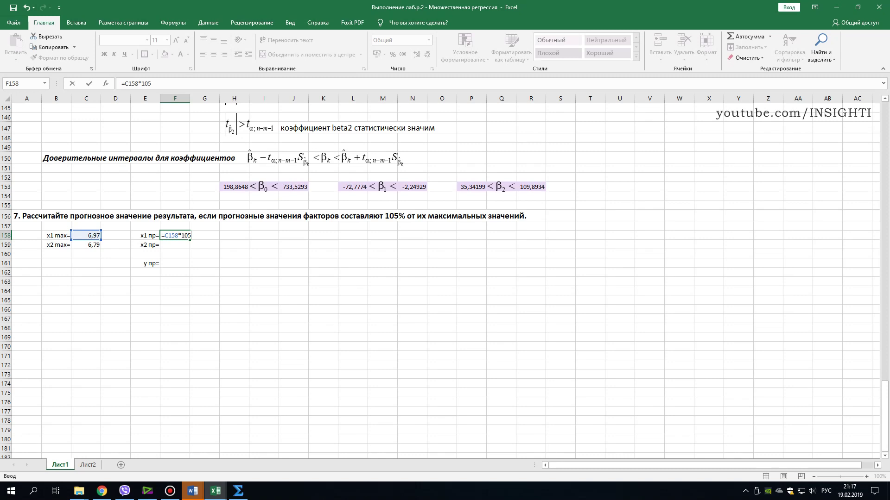
key(Return)
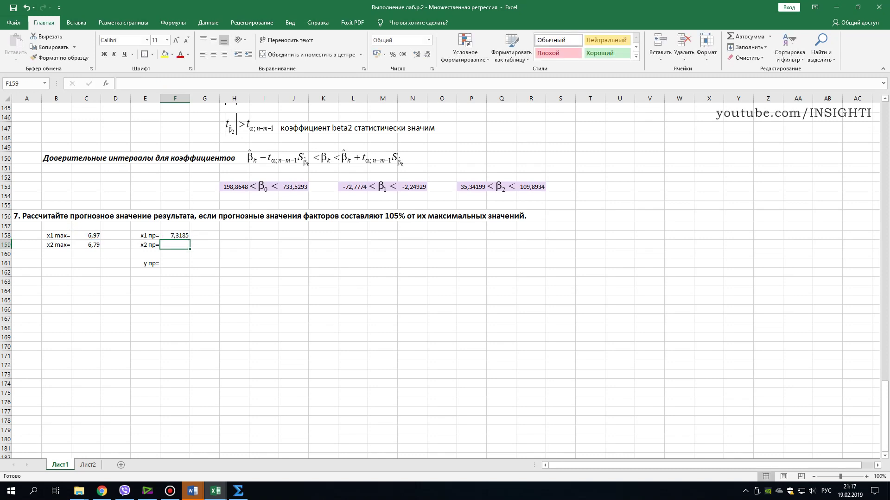
text(=)
click(85, 245)
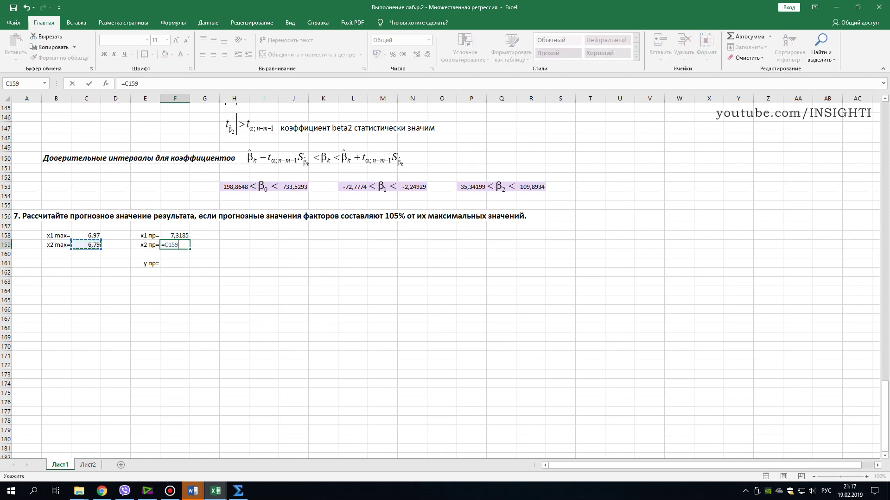
text(*105/100)
key(Return)
- Enter the y forecast =O74+Q74*F158+T74*F159 in F161, giving 709,3835
key(Down)
text(=)
scroll(440, 278, up, 3)
scroll(440, 278, up, 3)
scroll(441, 278, up, 5)
scroll(440, 278, up, 8)
scroll(441, 278, up, 6)
scroll(442, 264, up, 4)
click(441, 264)
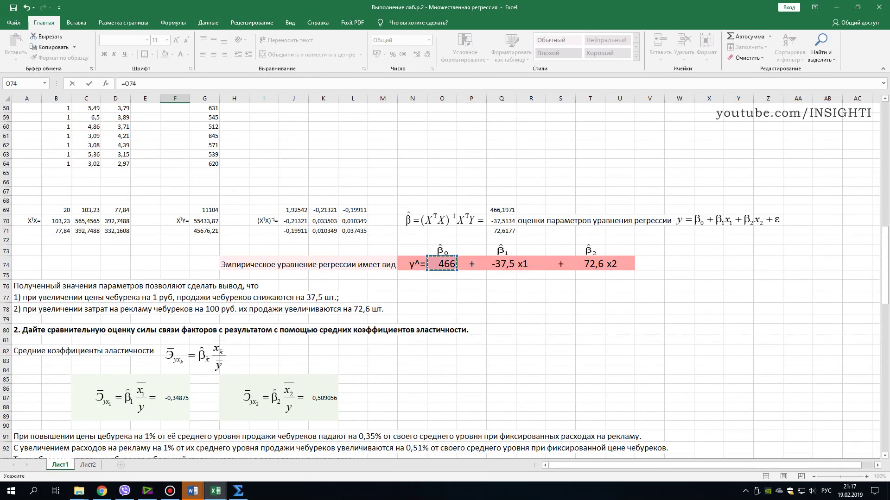
text(+)
click(501, 264)
text(*)
scroll(441, 278, down, 5)
scroll(440, 278, down, 6)
scroll(440, 278, down, 6)
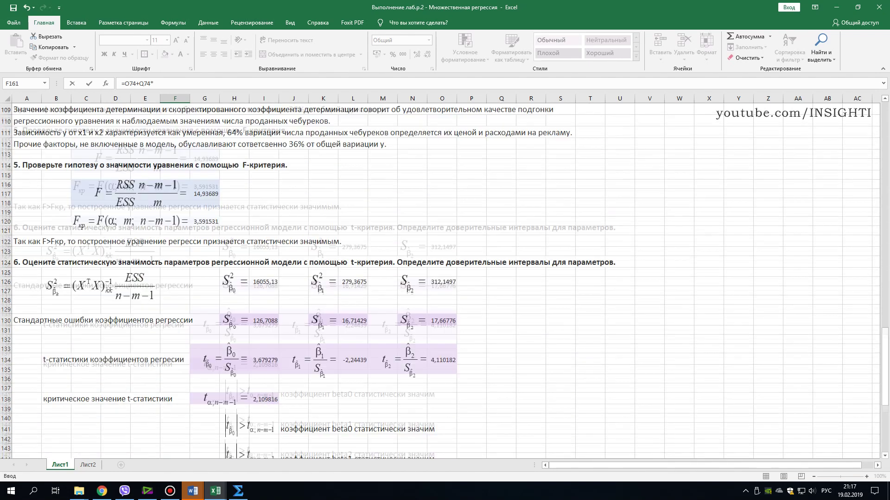
scroll(440, 278, down, 5)
scroll(441, 277, down, 5)
click(175, 295)
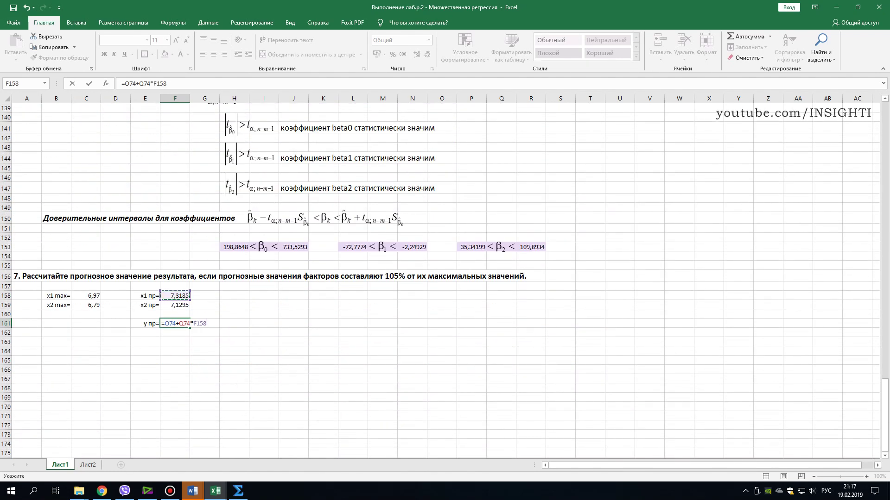
text(+)
scroll(440, 278, up, 11)
scroll(440, 278, up, 8)
scroll(440, 278, up, 6)
scroll(440, 278, up, 3)
click(590, 291)
text(*)
scroll(441, 278, down, 12)
scroll(440, 278, down, 5)
scroll(440, 278, down, 3)
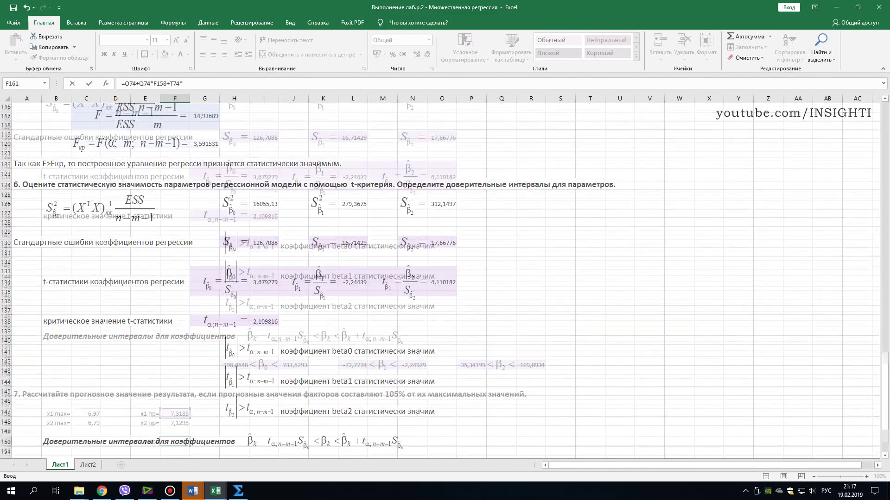
scroll(440, 278, down, 8)
click(176, 275)
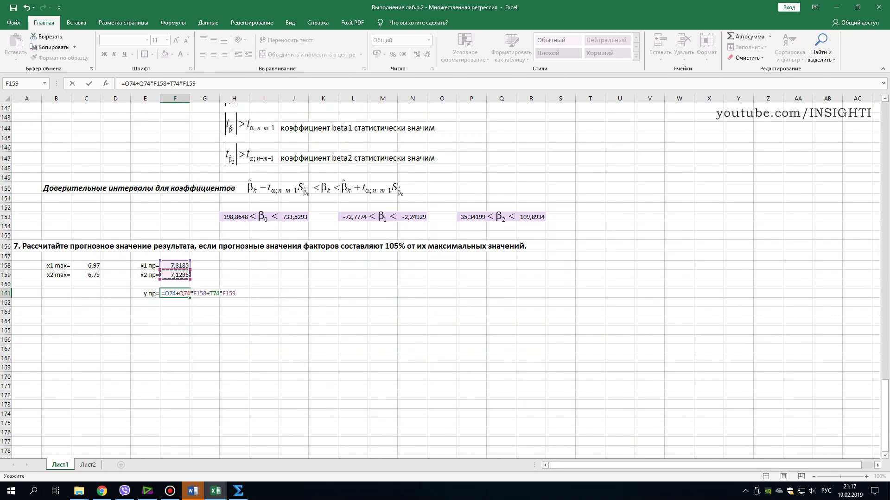
key(Return)
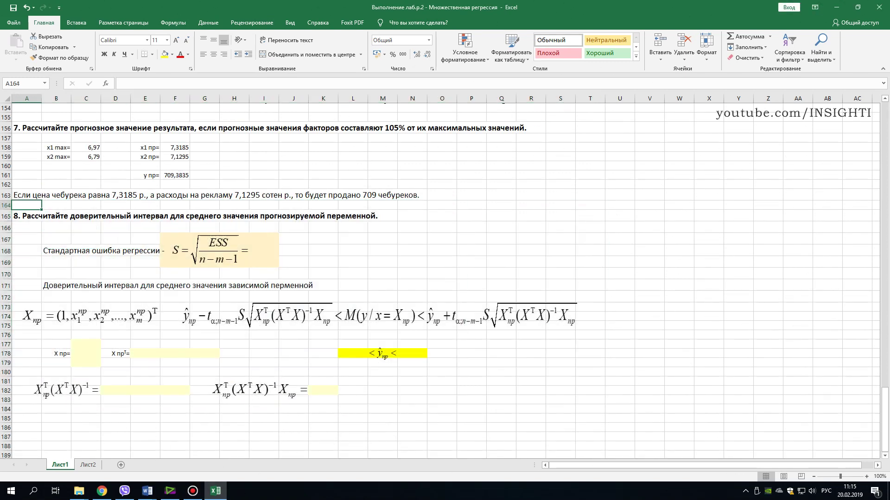
- Enter the regression standard error =КОРЕНЬ(G98/17) in I168, giving 91,31542
click(264, 251)
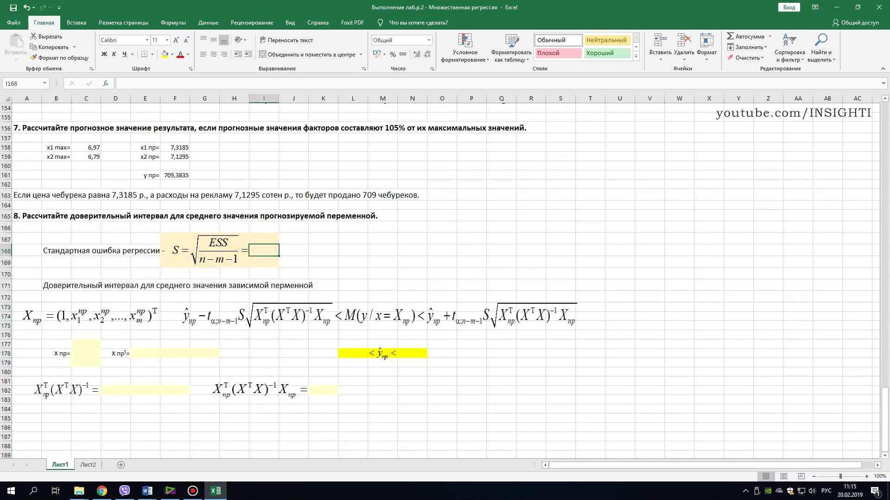
key(shift+F3)
key(Return)
scroll(445, 278, up, 9)
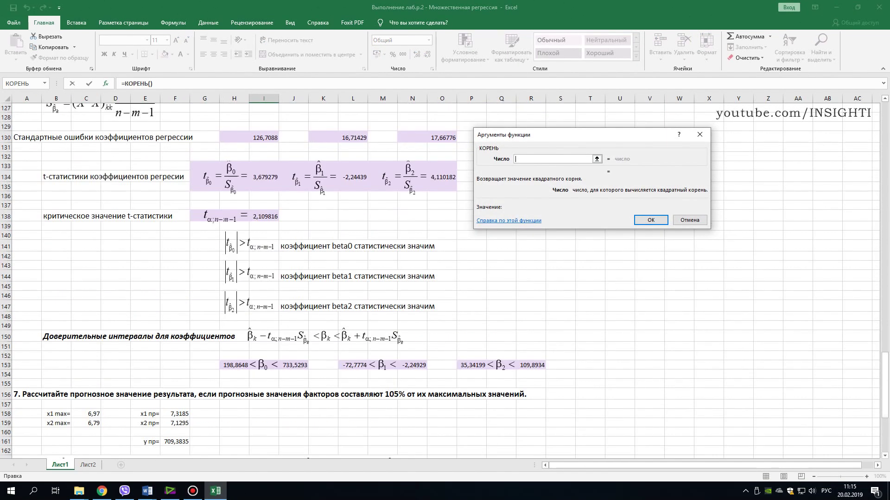
scroll(445, 278, up, 4)
scroll(445, 278, up, 2)
scroll(445, 278, up, 3)
scroll(445, 278, up, 3)
click(204, 147)
text(/17)
key(Return)
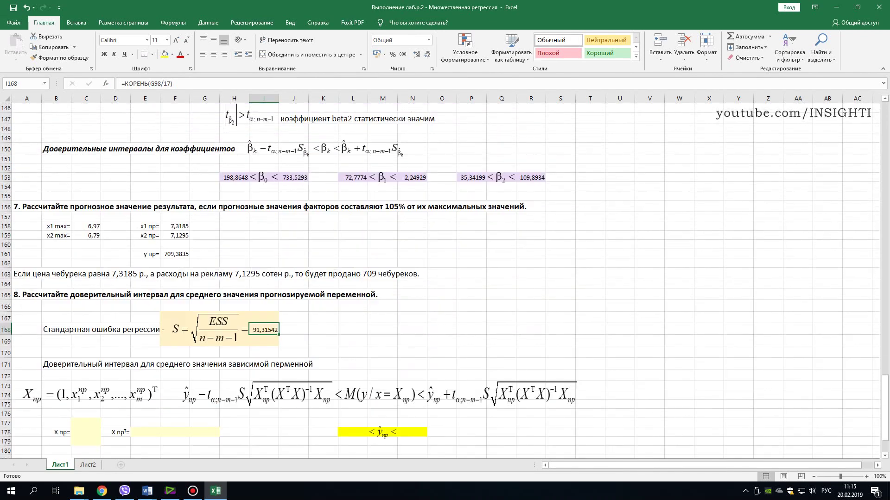
- Enter 1 in C177 as the vector's leading element
scroll(445, 278, down, 3)
click(85, 335)
text(1)
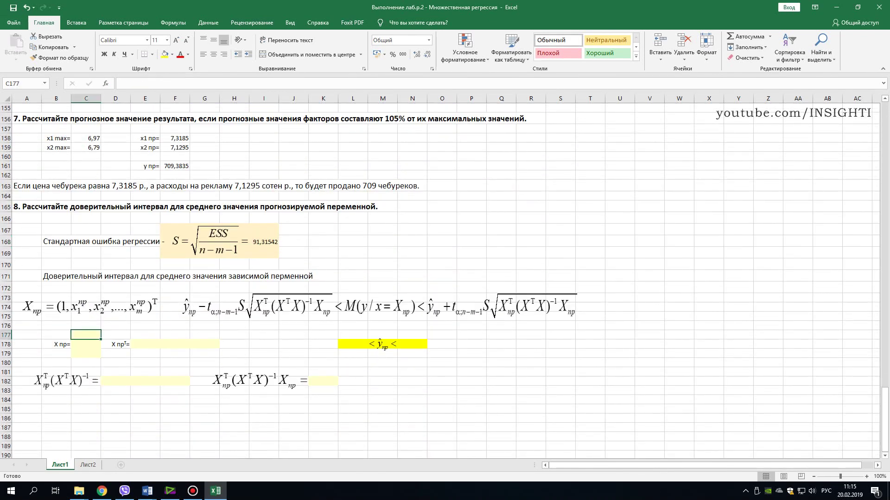
key(Return)
- Paste the forecast values from F158 and F159 into C178 and C179 as values
click(175, 138)
right_click(177, 139)
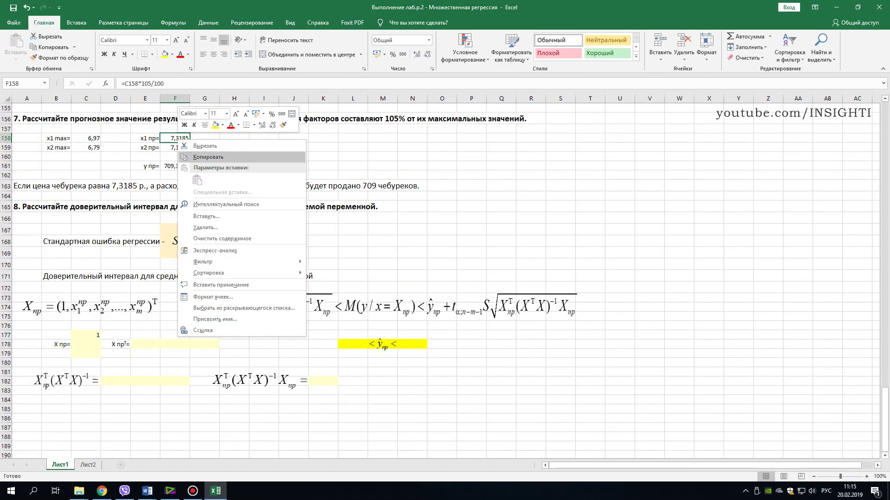
click(199, 157)
click(86, 343)
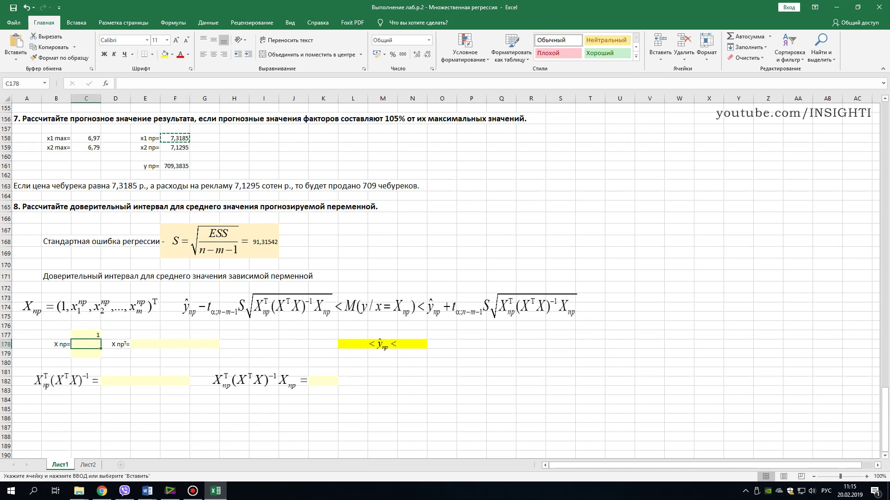
right_click(86, 345)
click(145, 200)
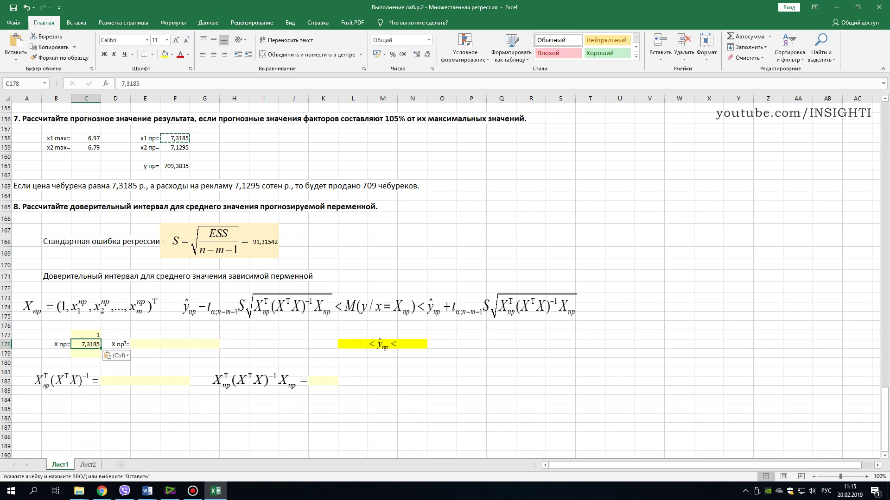
click(175, 147)
right_click(178, 147)
click(199, 165)
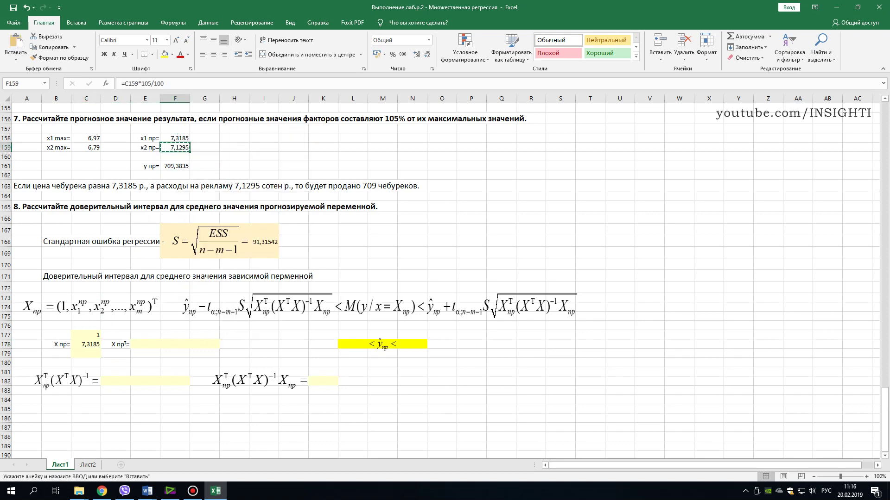
click(85, 354)
right_click(88, 354)
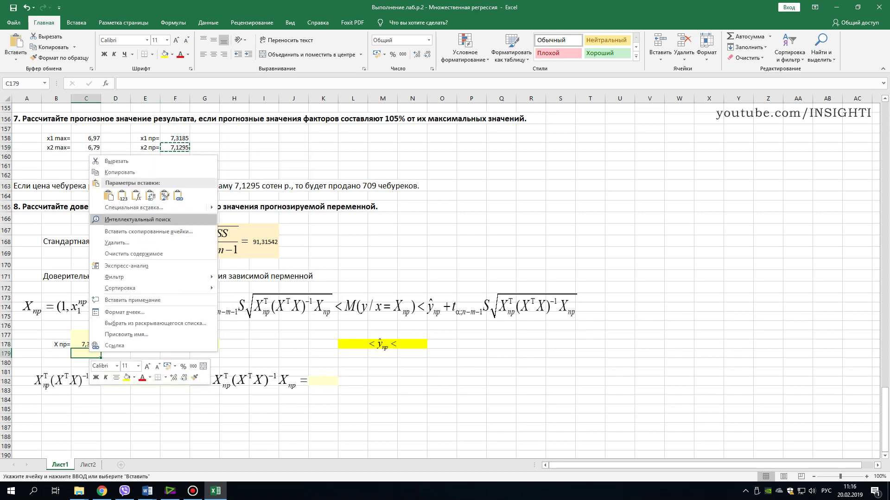
click(122, 195)
- Paste the forecast vector C177:C179 transposed into row E178:G178
key(Escape)
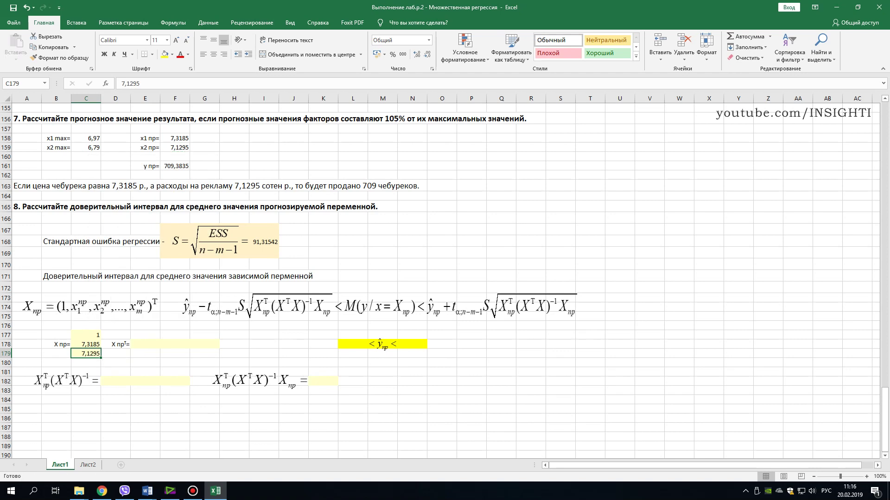
drag(86, 335, 85, 353)
right_click(87, 356)
click(117, 175)
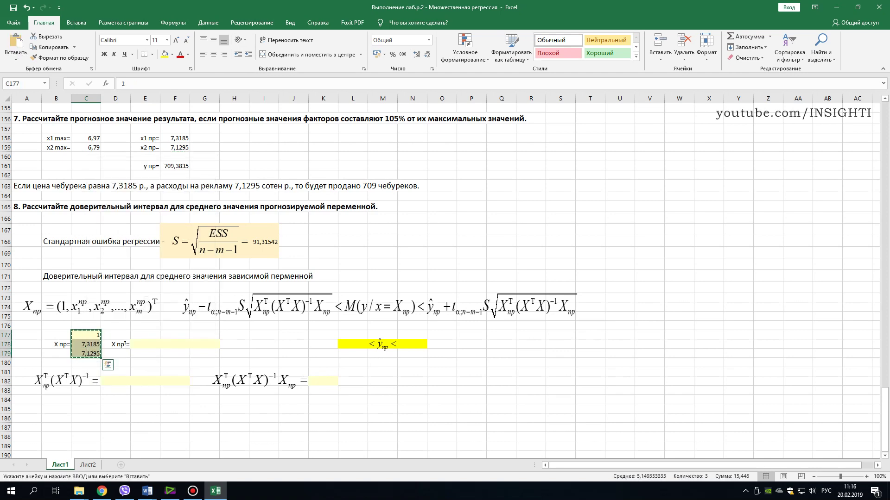
click(145, 344)
right_click(145, 345)
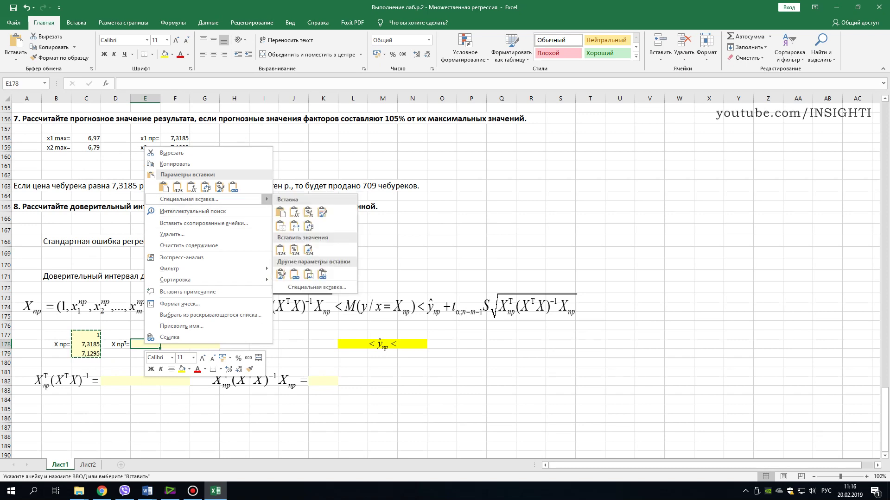
click(308, 227)
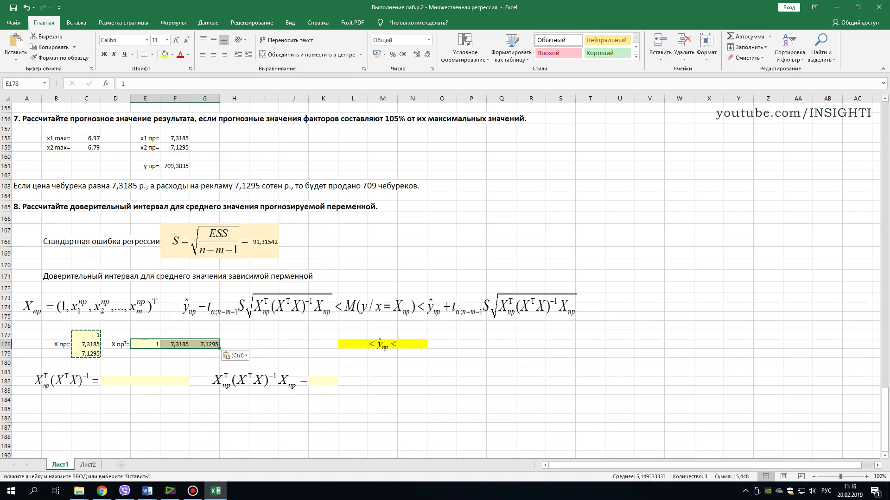
key(Escape)
- Enter МУМНОЖ(E178:G178;J69:L71) as an array in D182:F182, giving -1,05452, 0,105773, 0,143518
click(115, 381)
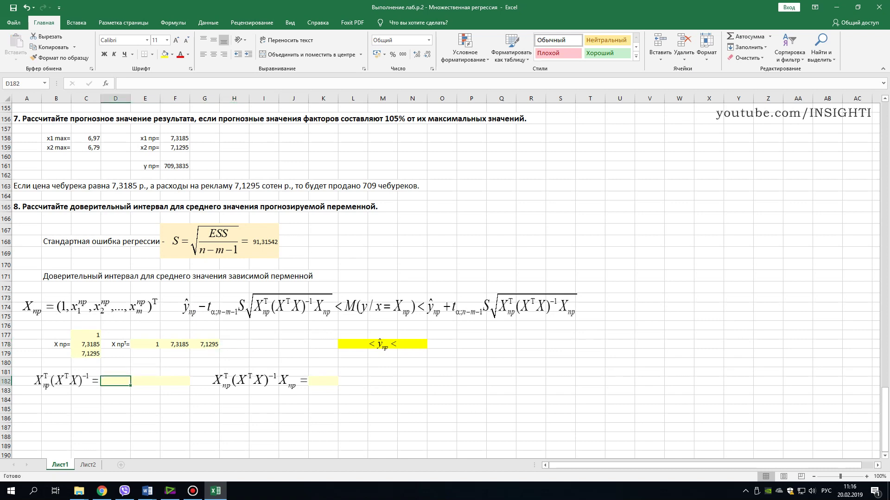
click(105, 83)
double_click(533, 166)
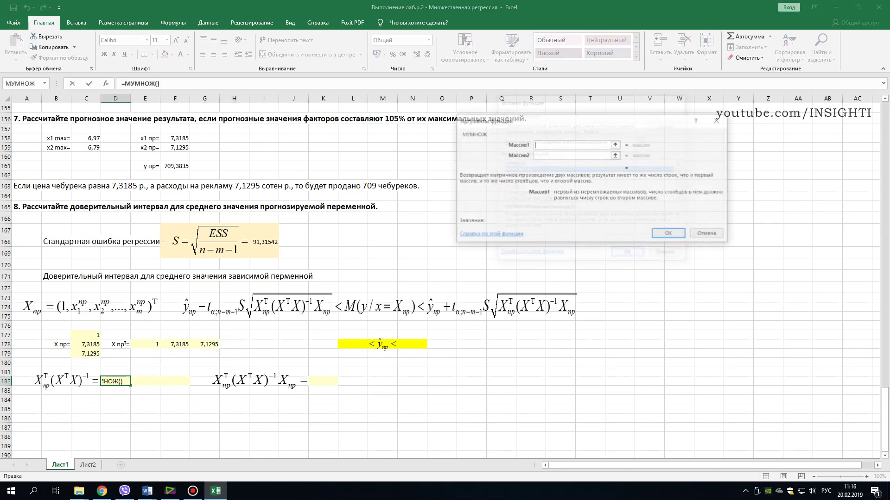
click(616, 153)
drag(139, 344, 214, 345)
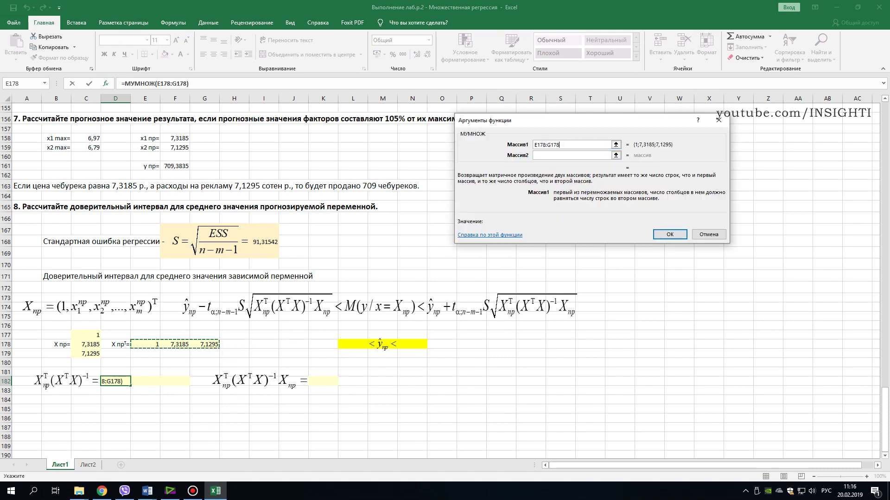
scroll(445, 278, up, 9)
scroll(445, 278, up, 7)
scroll(444, 278, up, 5)
scroll(445, 278, up, 5)
scroll(445, 278, up, 1)
scroll(324, 209, up, 5)
drag(293, 173, 353, 193)
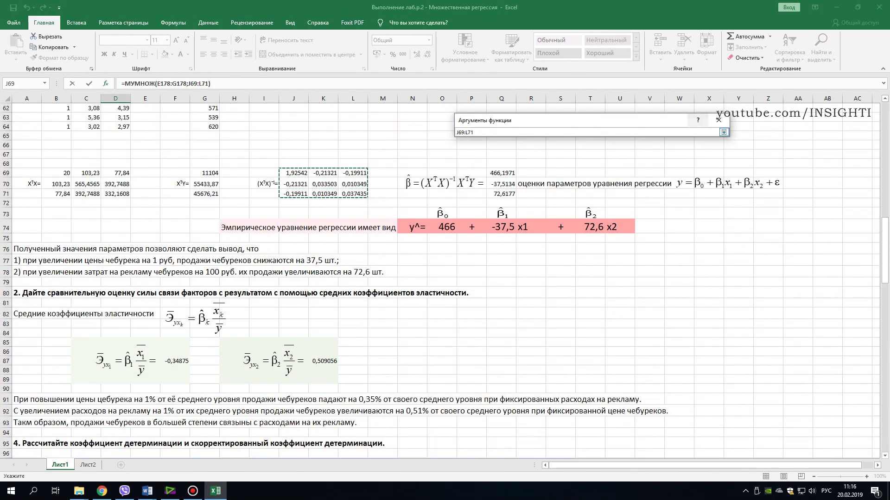
click(723, 132)
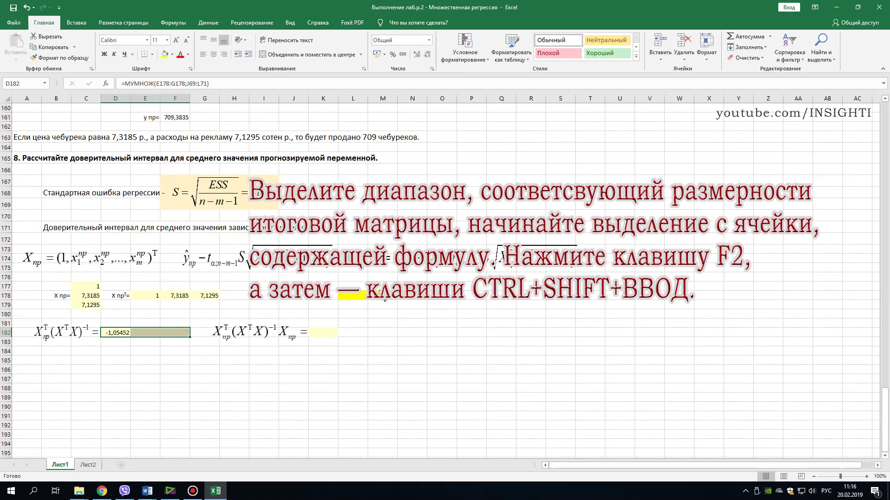
key(F2)
key(ctrl+shift+Return)
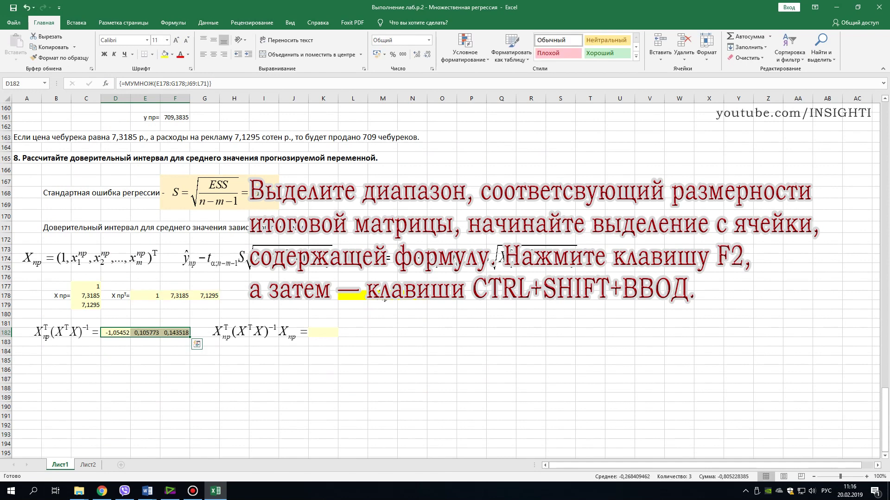
- Compute МУМНОЖ(D182:F182;C177:C179) in K182, giving 0,742793
click(323, 332)
text(=)
key(shift+F3)
key(Return)
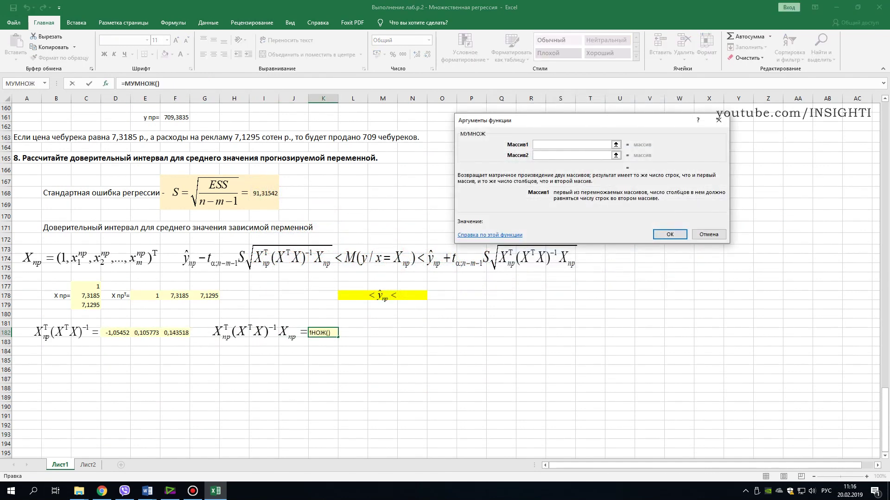
drag(115, 333, 175, 333)
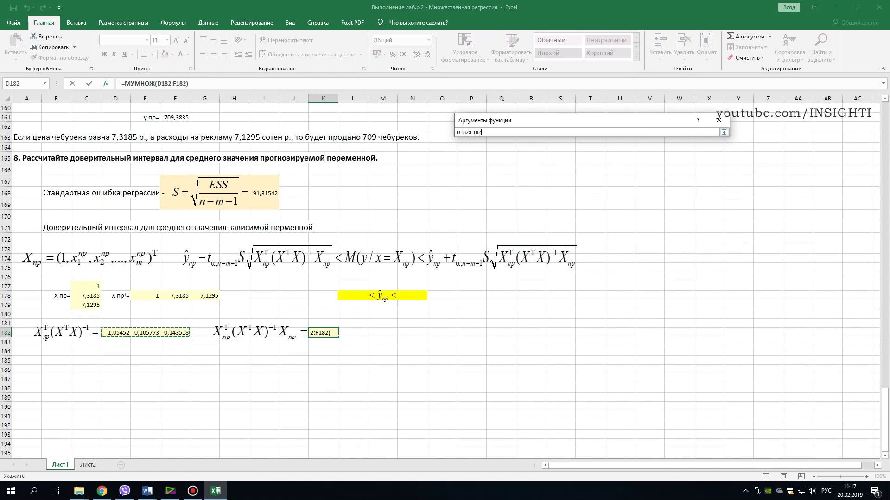
click(723, 133)
click(616, 155)
drag(86, 287, 88, 306)
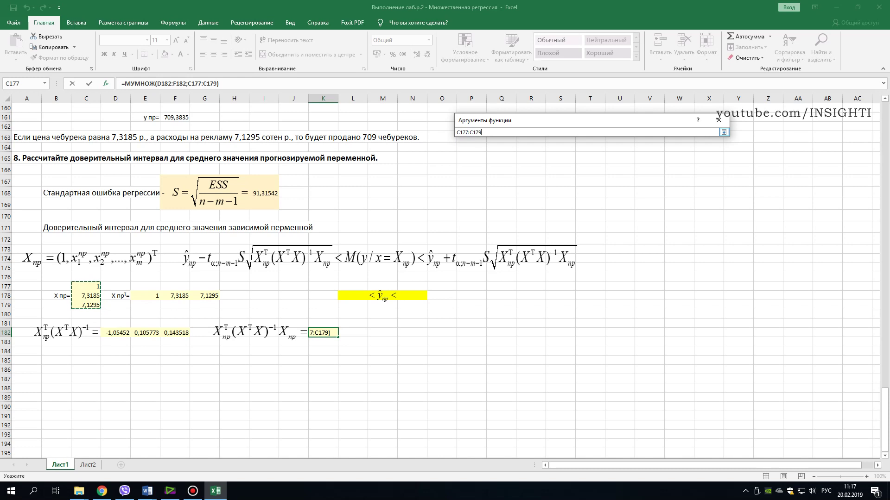
click(723, 132)
click(669, 234)
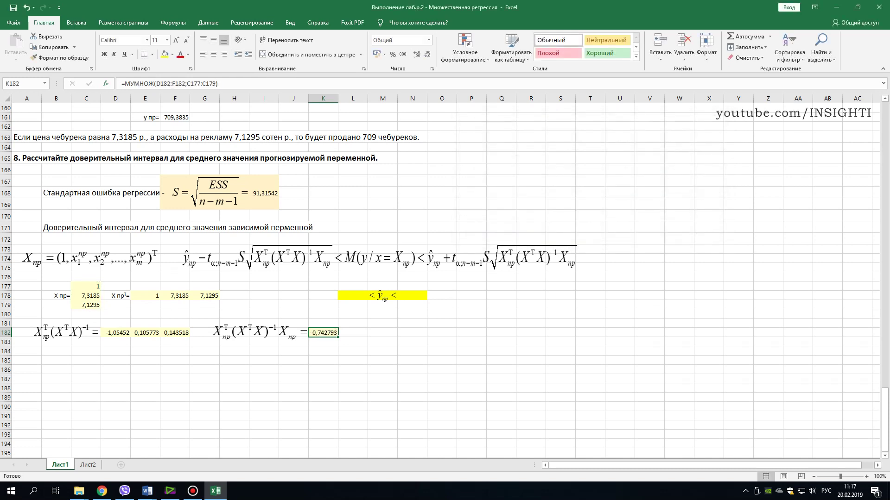
click(353, 296)
text(=)
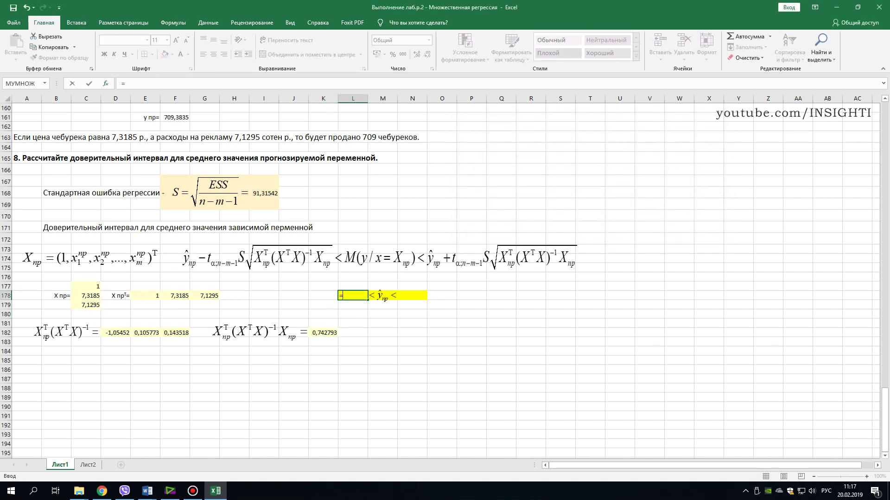
- Enter =F161-I138*I168*КОРЕНЬ(K182) in L178, giving the lower bound 543,3398
click(175, 117)
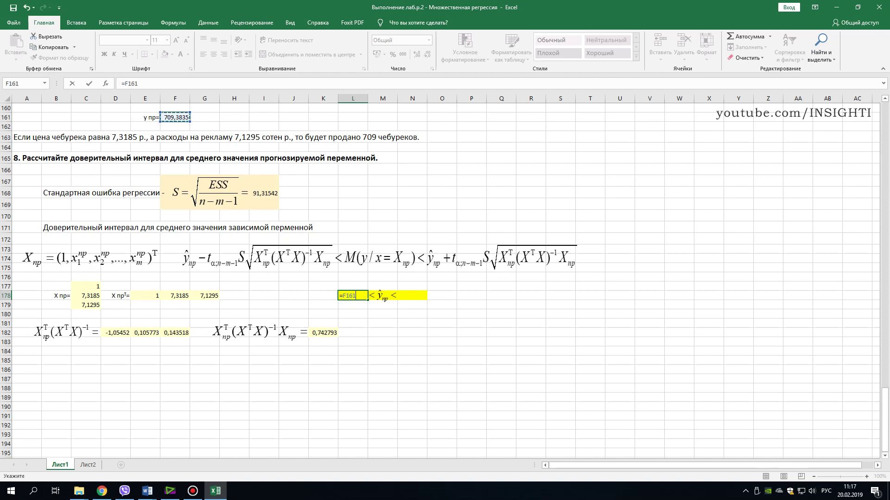
text(-)
scroll(445, 278, up, 4)
scroll(445, 278, up, 3)
scroll(445, 278, up, 4)
click(264, 216)
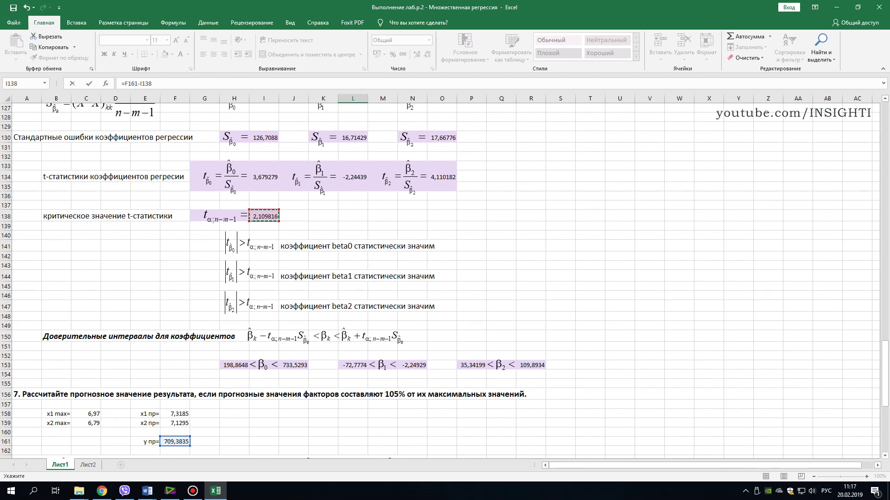
scroll(445, 278, down, 3)
scroll(445, 278, down, 4)
scroll(444, 278, down, 2)
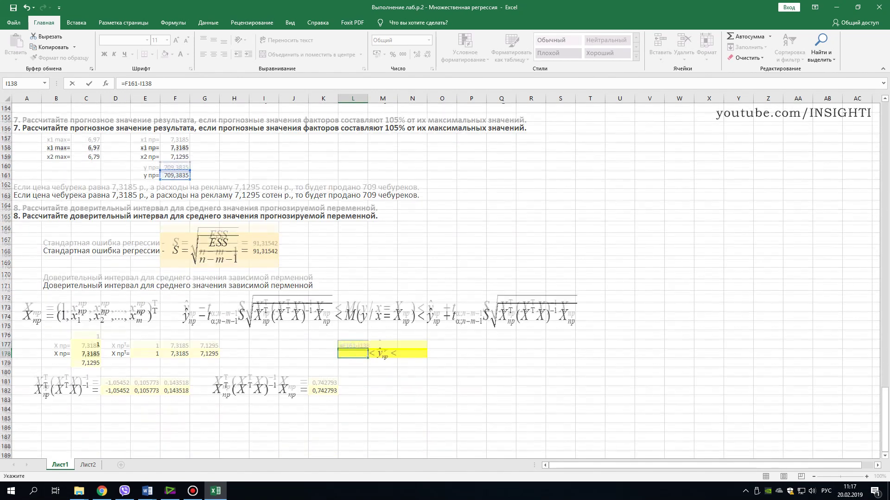
scroll(445, 278, down, 2)
scroll(444, 278, up, 1)
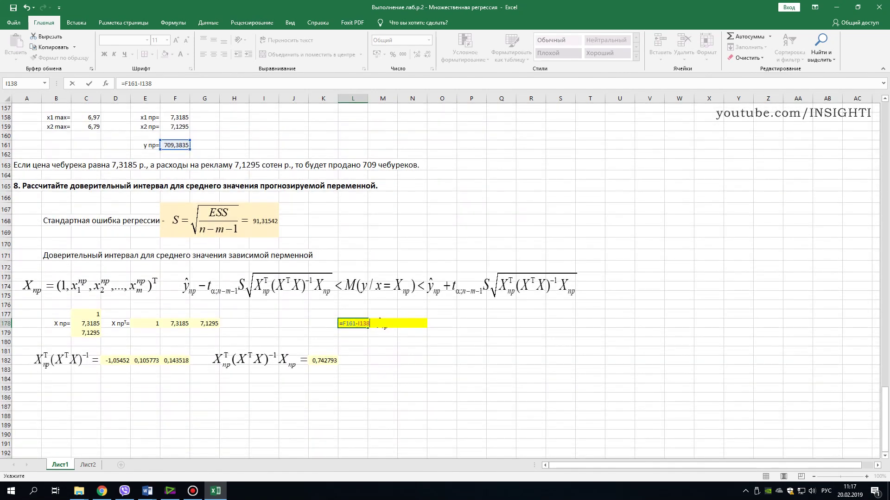
text(*)
click(264, 221)
text(*)
key(shift+F3)
key(Return)
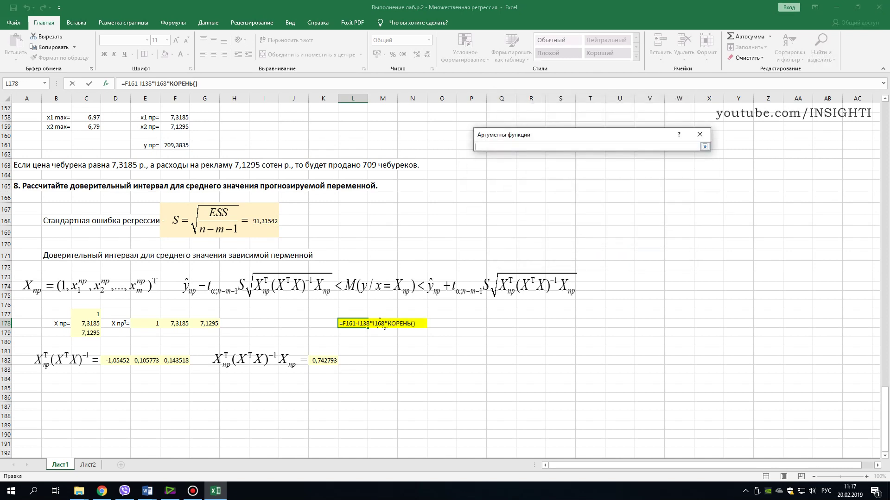
click(322, 361)
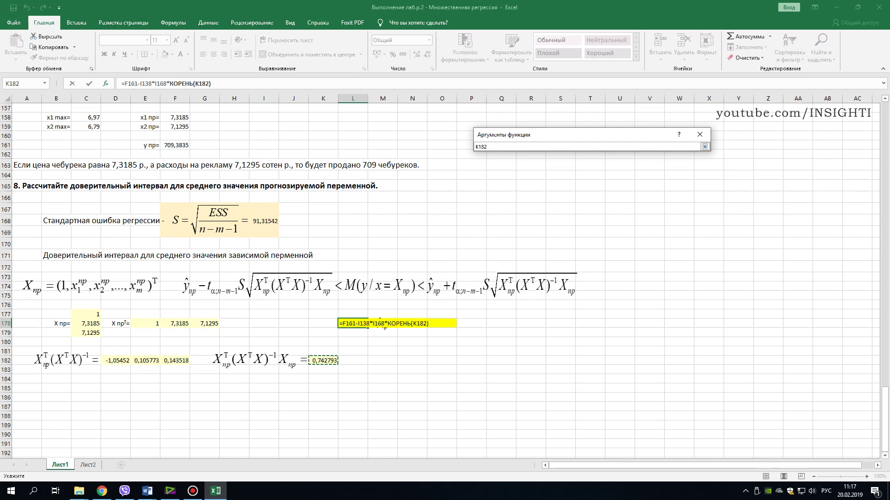
click(705, 146)
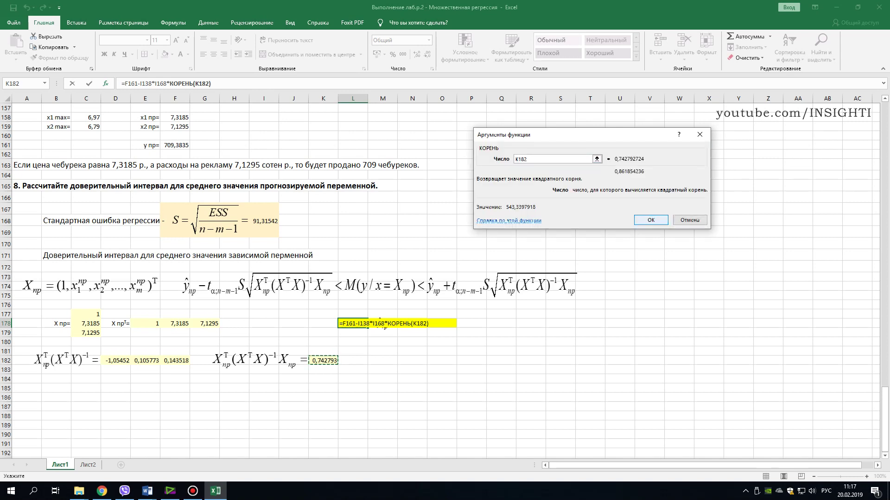
key(Return)
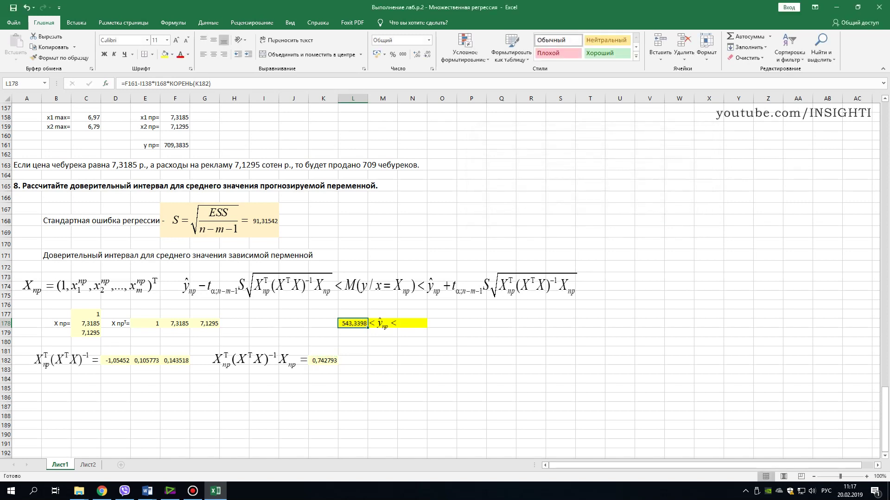
- Enter =F161+I138*I168*КОРЕНЬ(K182) in N178, giving the upper bound 875,4272
click(412, 322)
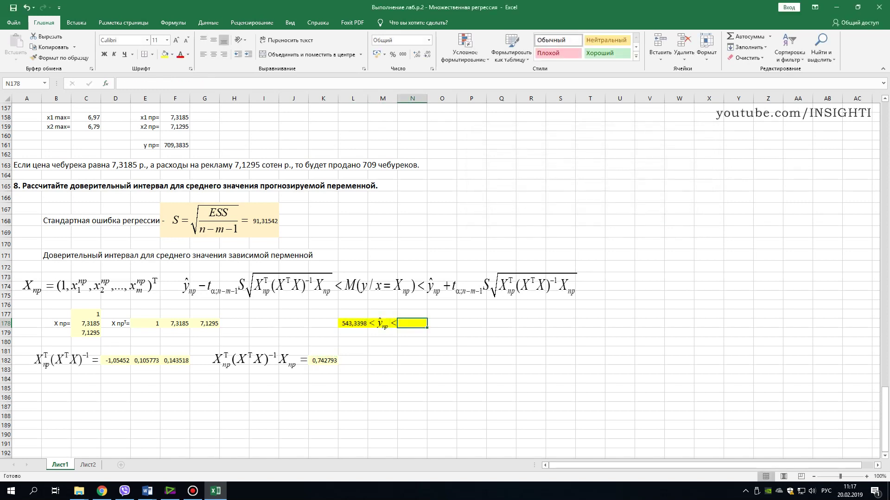
text(=)
click(175, 145)
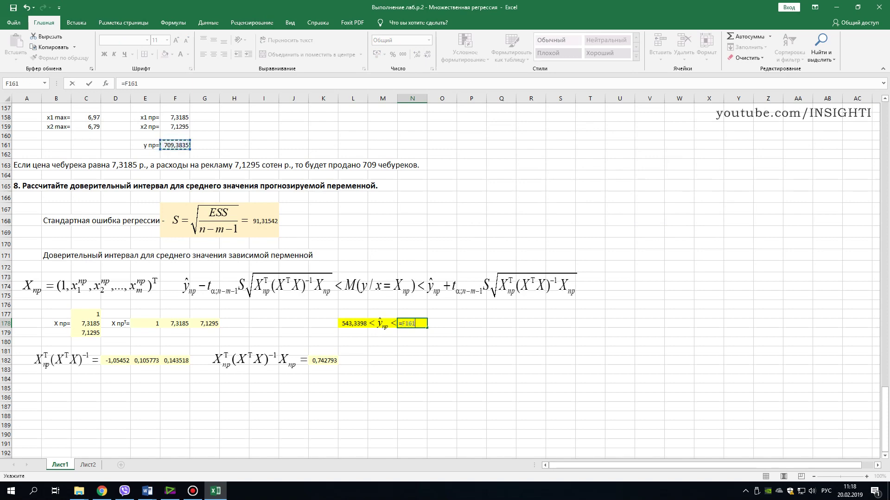
text(+)
scroll(174, 145, up, 1)
scroll(445, 278, up, 4)
scroll(445, 278, up, 5)
click(263, 188)
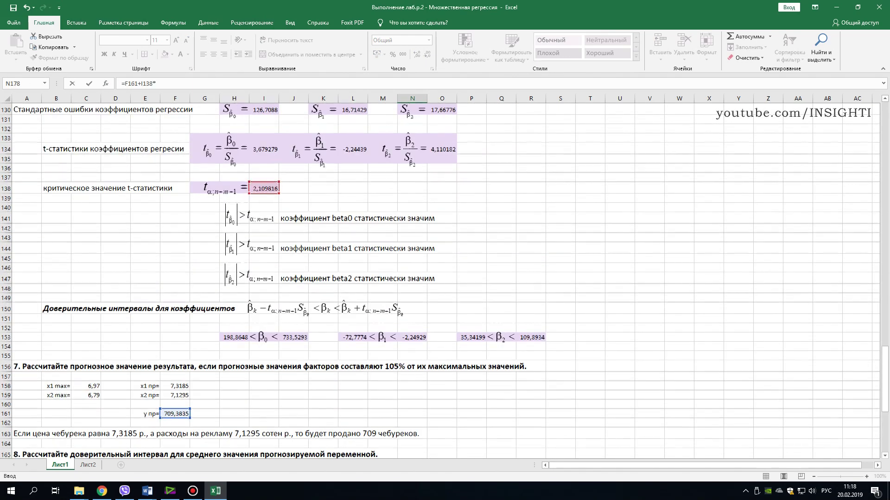
scroll(445, 278, down, 8)
text(*)
click(264, 251)
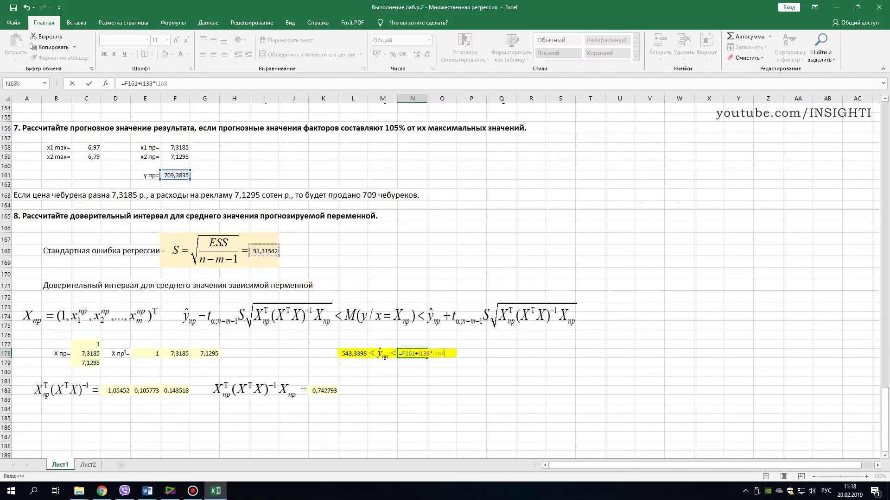
text(*)
click(106, 84)
double_click(515, 160)
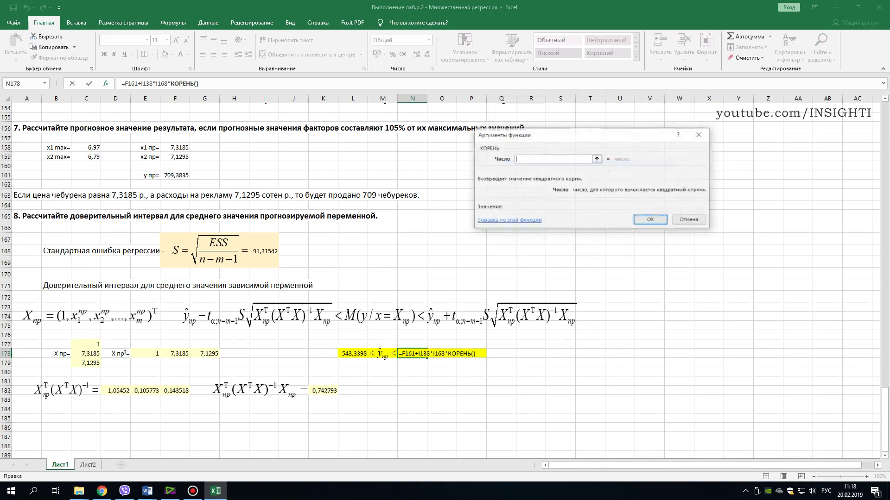
click(597, 158)
click(323, 390)
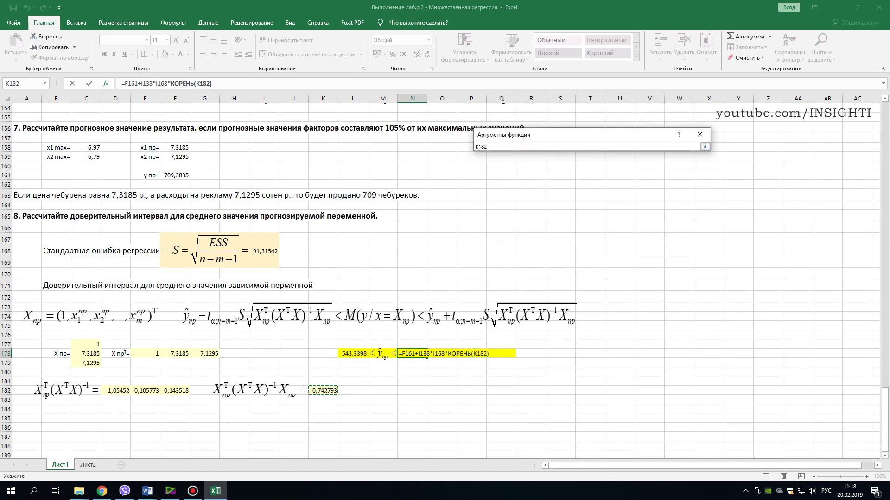
click(705, 147)
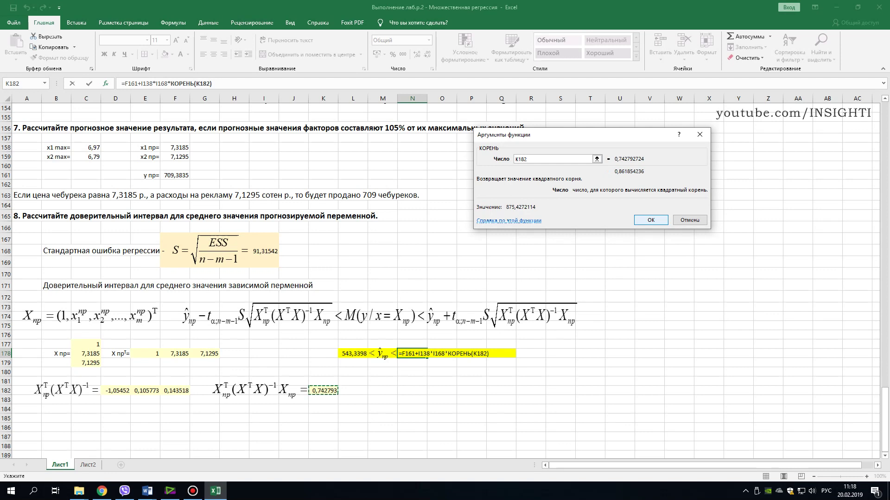
click(650, 220)
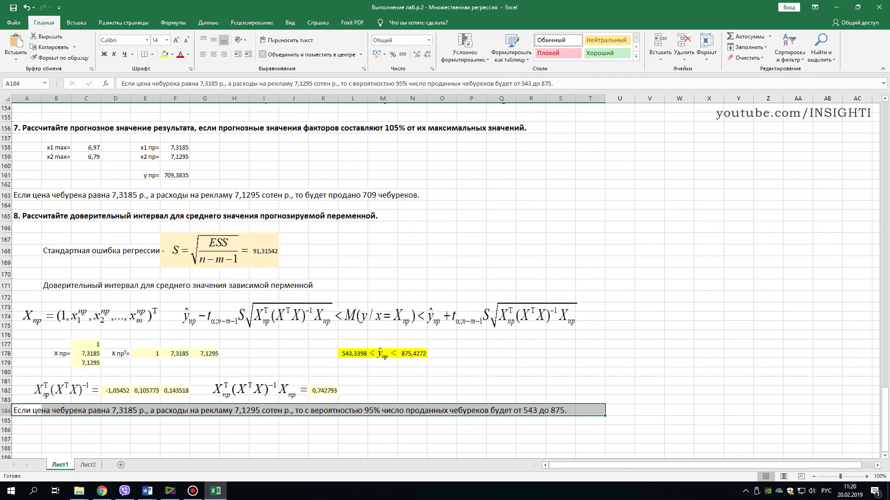
- Write the task 9 economic conclusions in rows 186–208, below the row-184 sentence
click(26, 420)
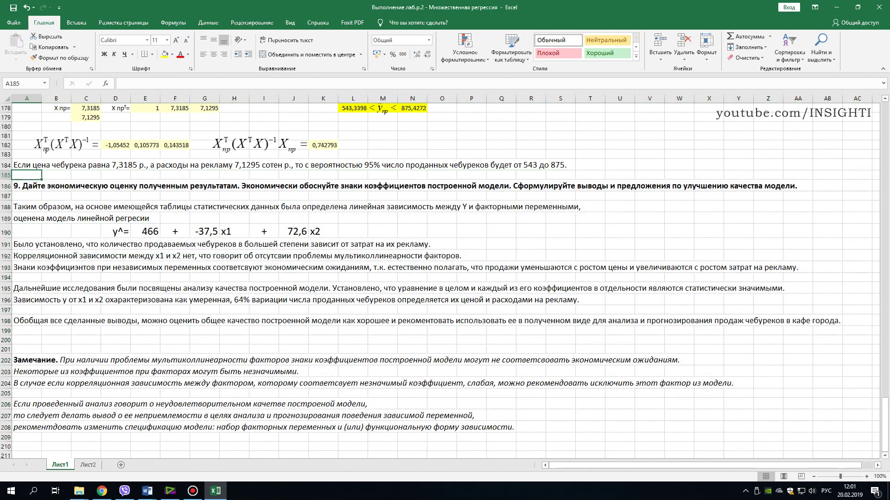
key(Down)
key(Down)
key(Down)
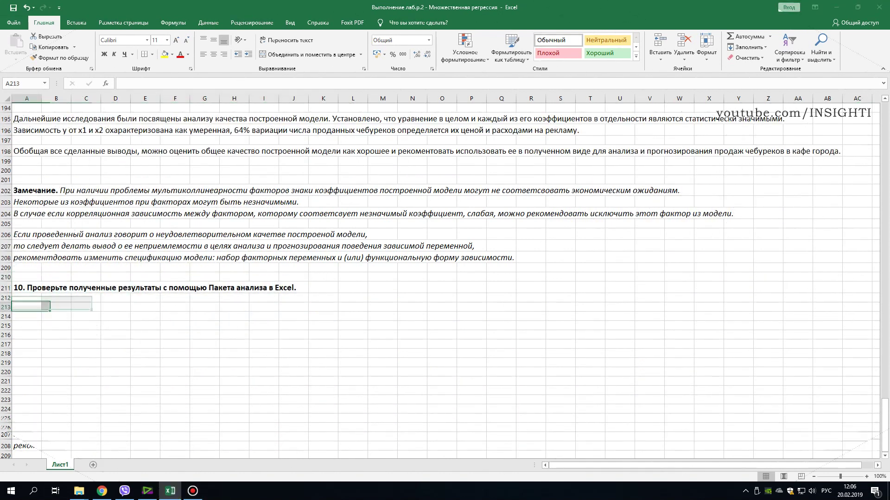
- Start a Регрессия analysis from the Analysis ToolPak Data Analysis list
click(208, 22)
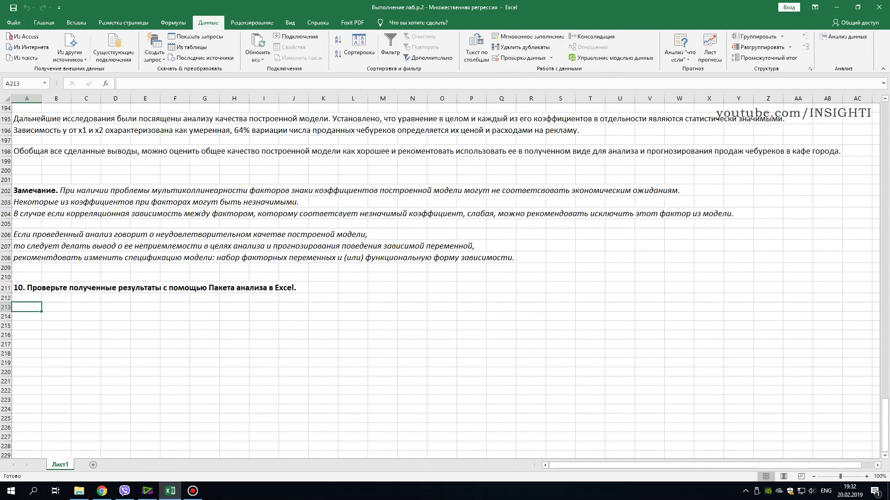
click(843, 36)
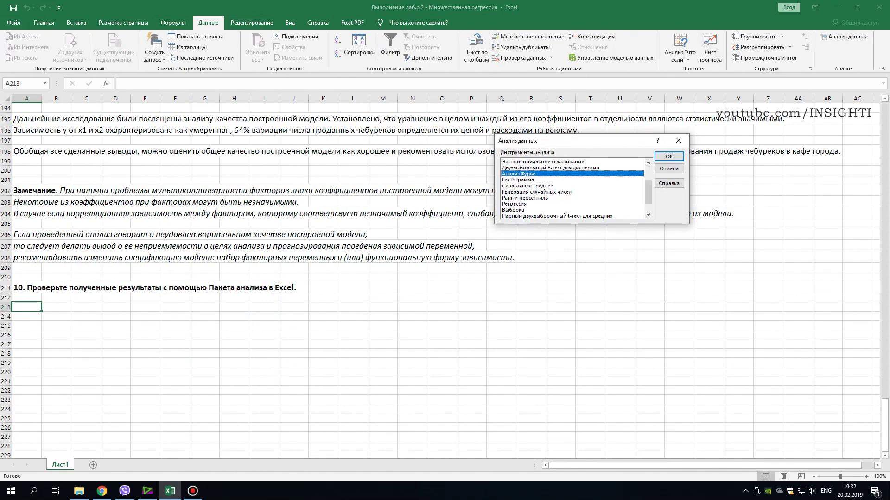
scroll(574, 190, down, 1)
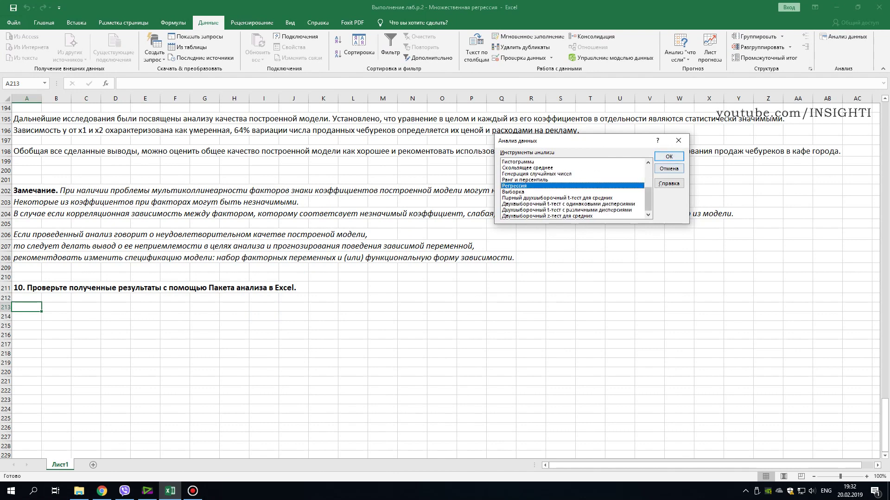
click(669, 156)
- Set Y range B7:B26 and X range C7:D26, drop line fit plots, output to a new sheet
click(635, 123)
drag(884, 426, 884, 111)
click(56, 195)
drag(56, 195, 56, 370)
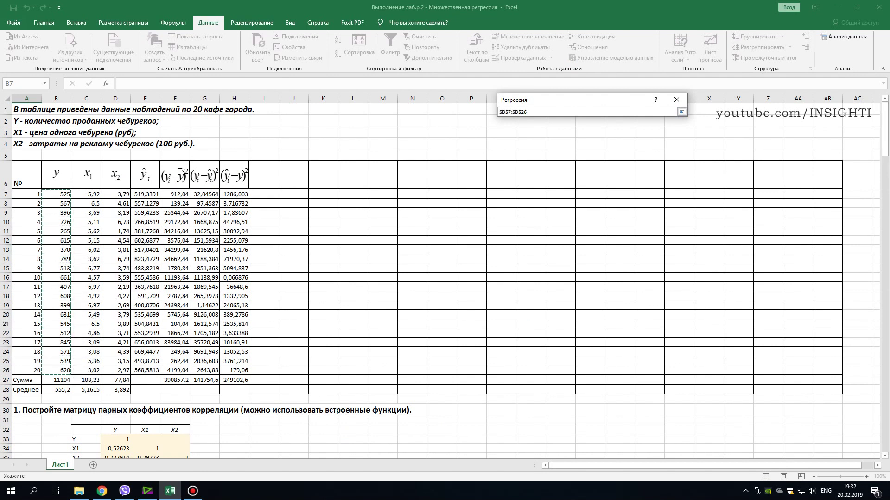
click(681, 112)
click(636, 135)
click(86, 195)
drag(85, 194, 116, 370)
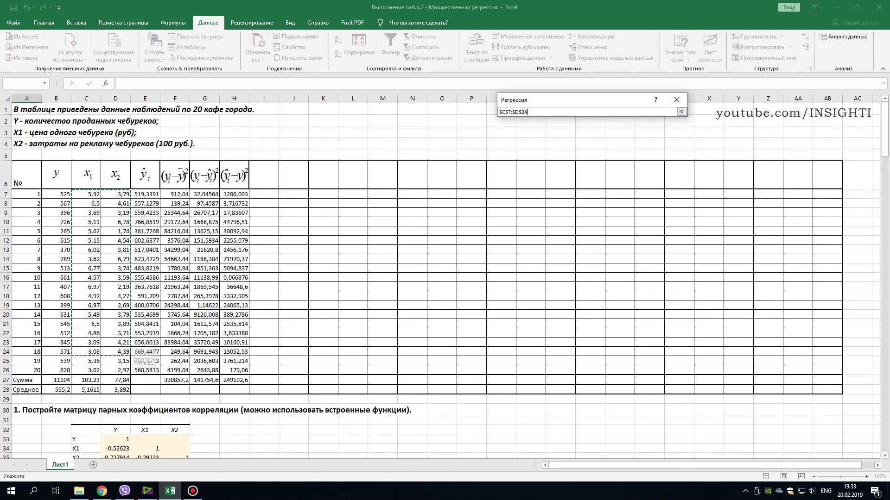
click(681, 111)
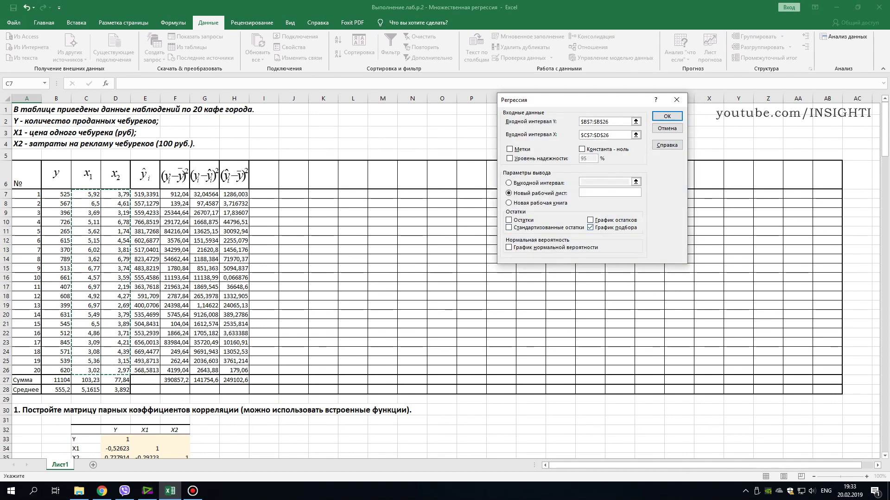
click(589, 227)
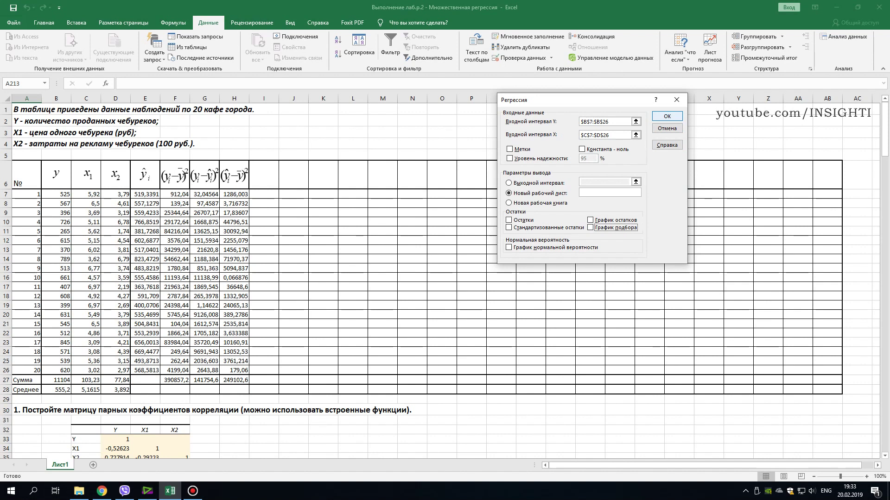
click(666, 115)
- Widen the Лист5 output columns so labels like Значимость F and Верхние 95,0% show fully
drag(41, 98, 552, 98)
click(46, 323)
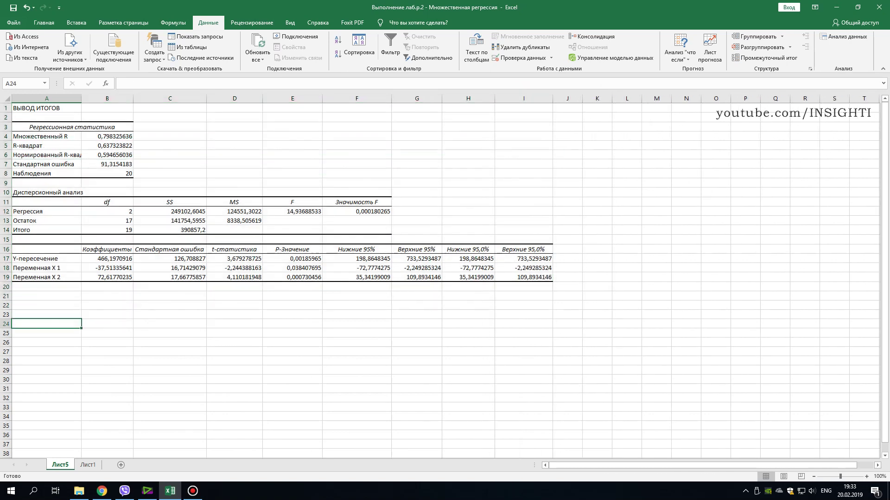